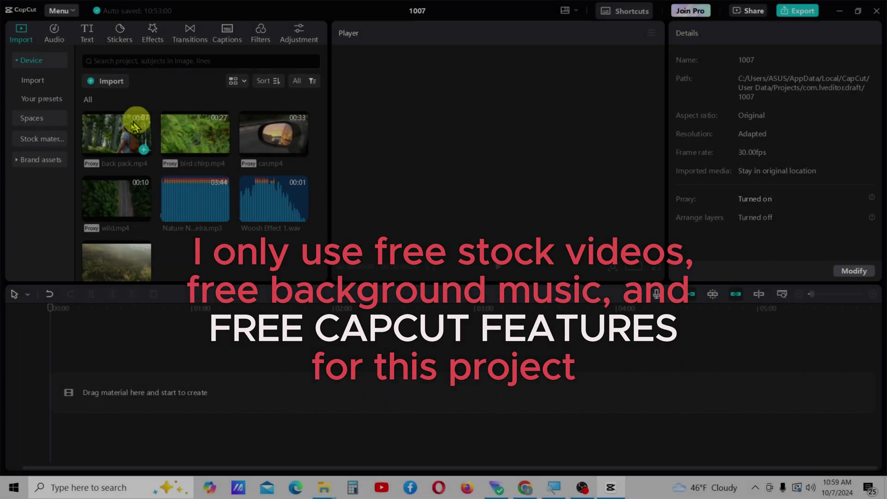
Preview the imported forest, bird, wild road and landscape video clips in the media library
click(134, 126)
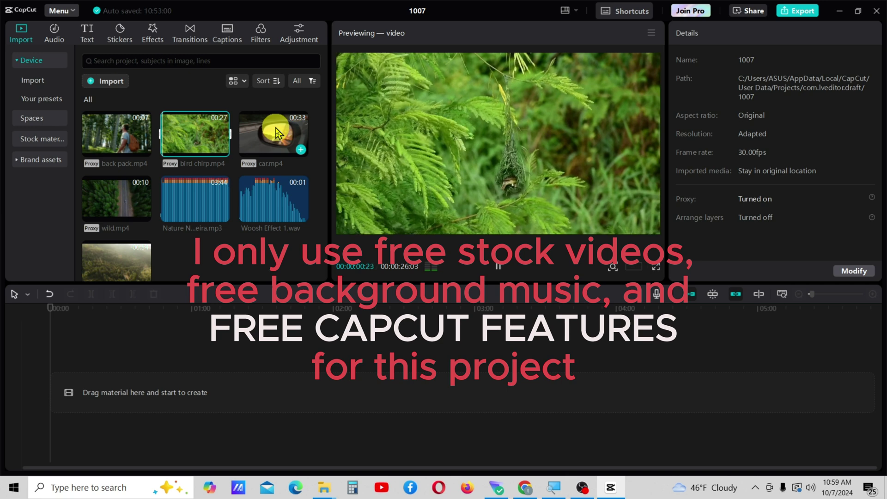
click(123, 213)
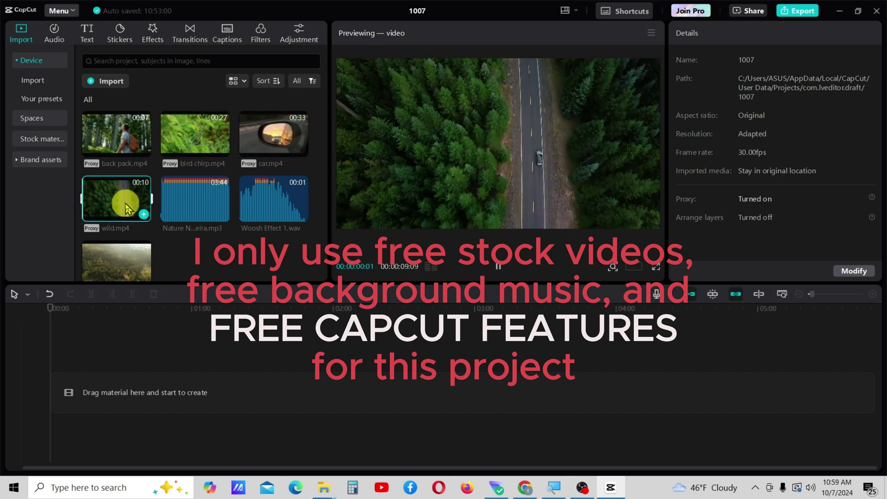
click(119, 258)
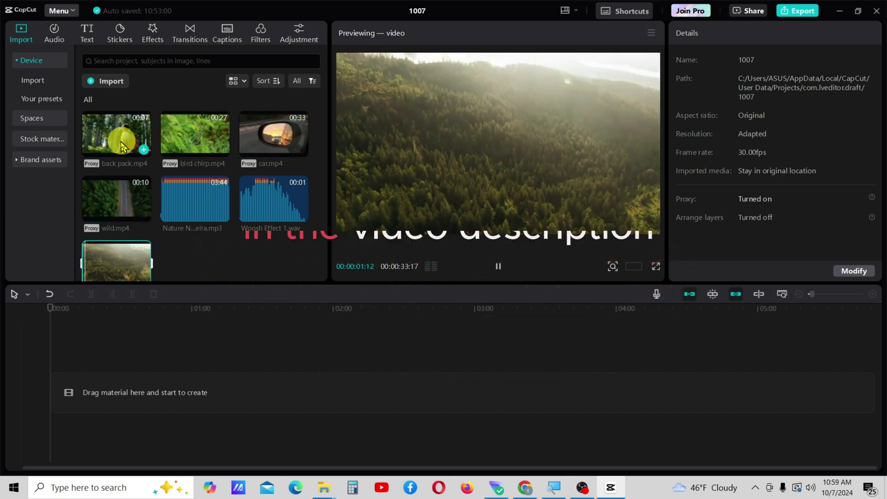
click(141, 146)
click(114, 200)
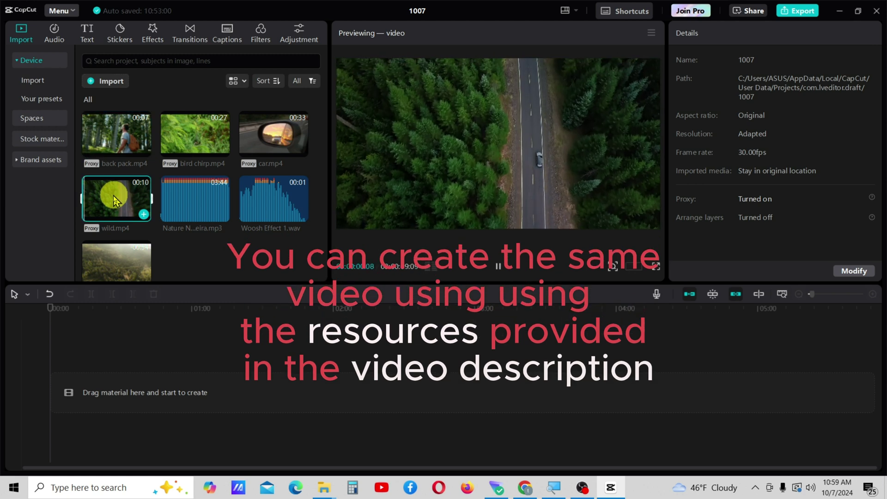
click(115, 253)
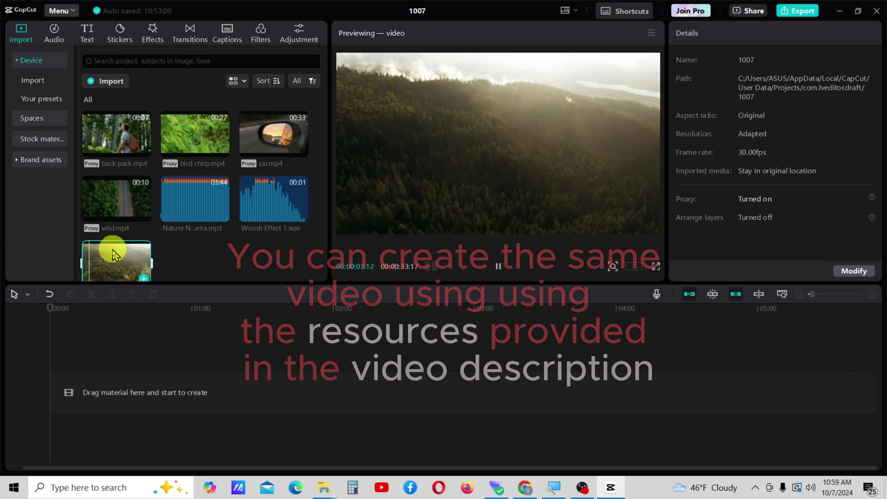
Add all five imported video clips together to the main track, starting at the beginning of the timeline
click(236, 258)
ctrl+click(117, 207)
ctrl+click(106, 143)
ctrl+click(273, 136)
ctrl+click(193, 135)
drag(193, 135, 104, 380)
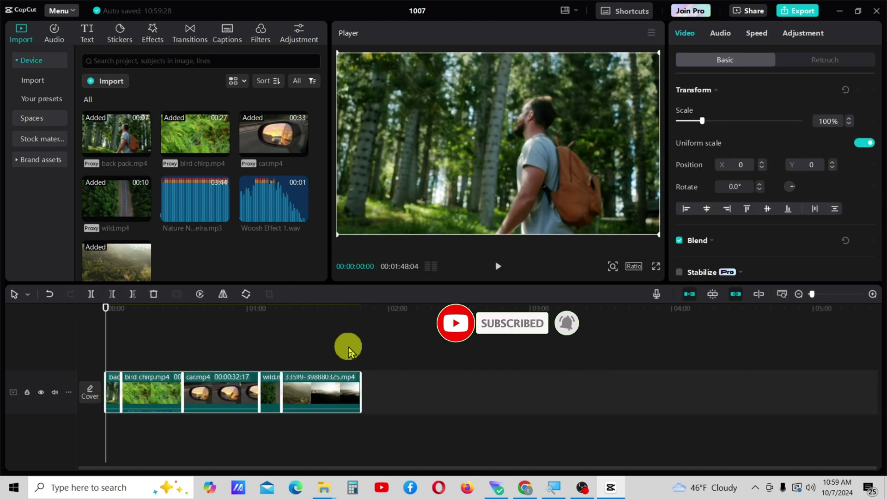
click(348, 348)
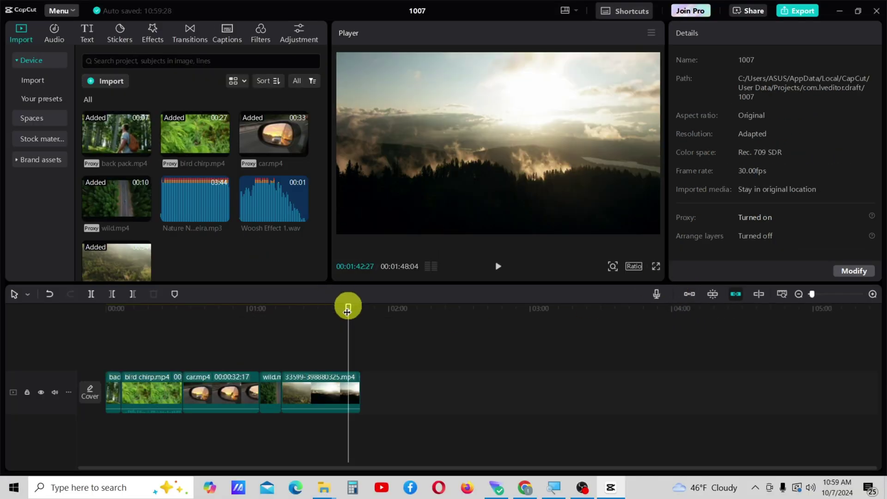
Trim the back pack.mp4 clip to 6:00 and the adjoining bird chirp.mp4 clip to 5:29 without a gap between them
drag(348, 307, 118, 306)
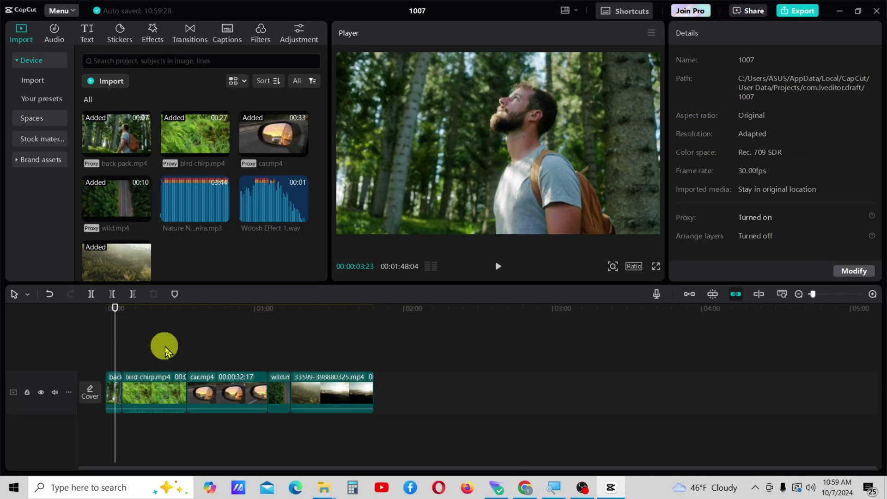
scroll(165, 347, up, 10)
click(194, 386)
mouse_move(198, 387)
mouse_down()
mouse_move(158, 390)
mouse_move(209, 397)
mouse_up()
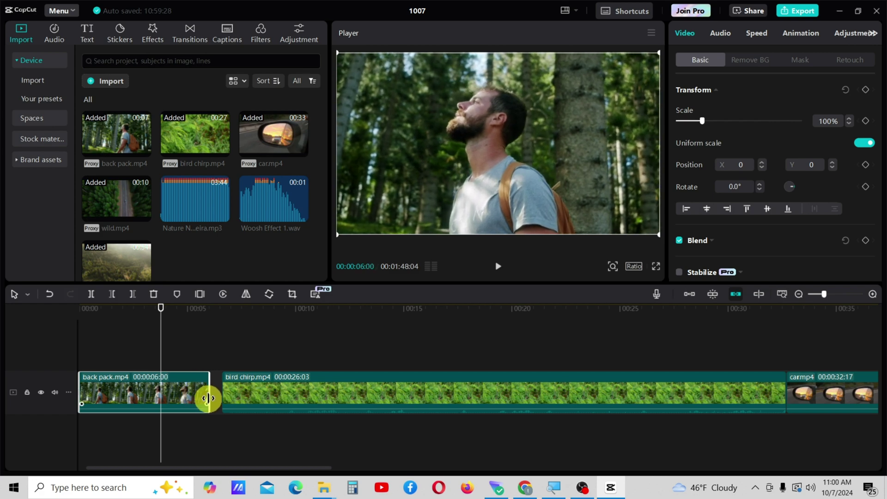
drag(773, 387, 339, 415)
Trim car.mp4 to 5:29 and wild.mp4 to 5:27, each placed right after the preceding clip
click(806, 390)
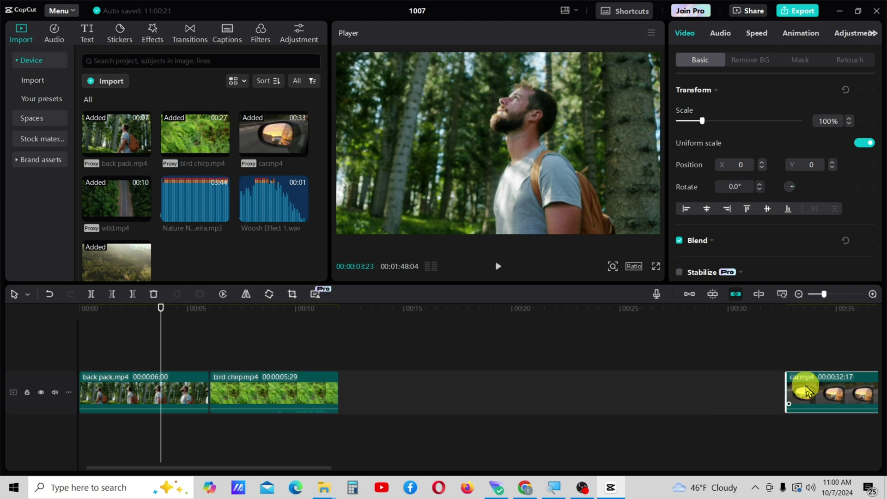
drag(807, 390, 521, 414)
drag(816, 380, 389, 394)
drag(630, 377, 381, 392)
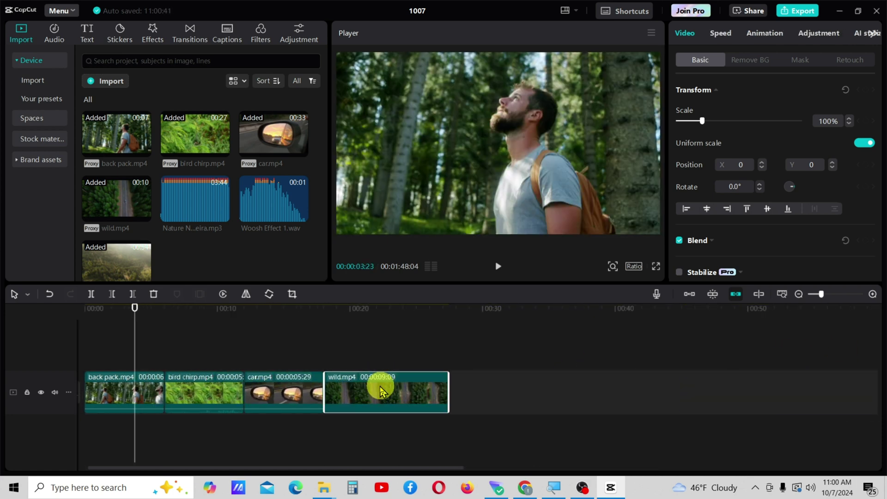
drag(450, 388, 400, 386)
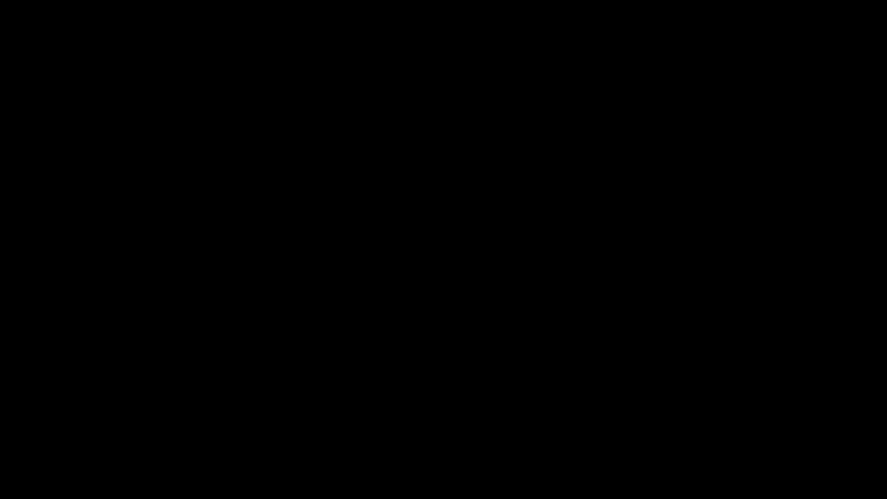
Reverse the 33599-398880325.mp4 landscape clip and play part of it to check the motion
click(498, 266)
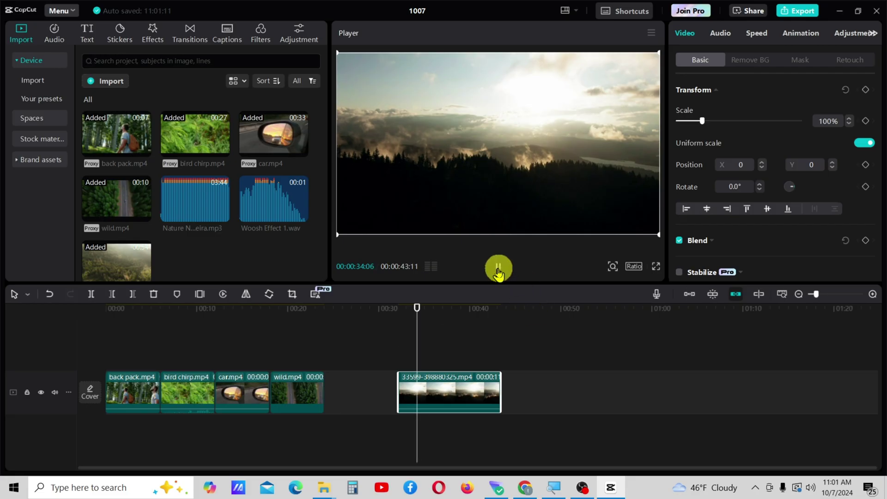
click(497, 269)
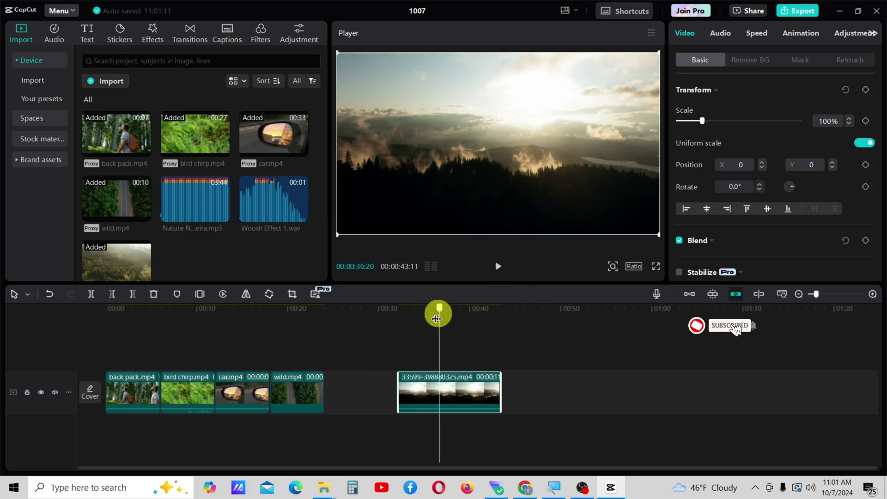
click(224, 296)
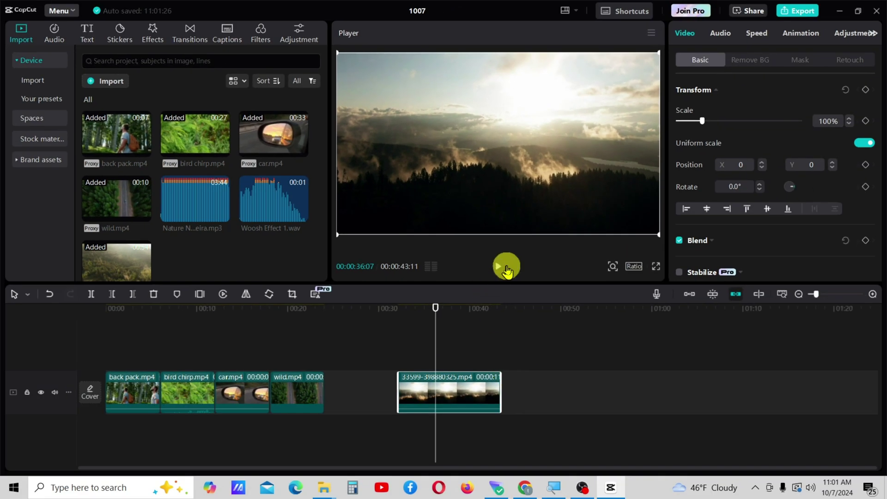
click(507, 270)
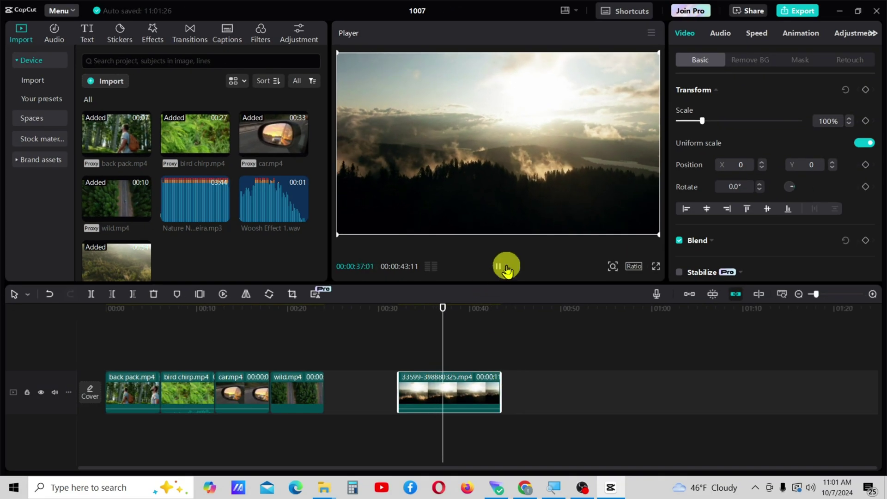
Place the landscape clip, trimmed to about 5:09, directly after wild.mp4 and check the playback
drag(451, 386, 374, 429)
click(498, 267)
key(space)
Select all five video clips on the main track and extract their audio
click(121, 384)
ctrl+click(205, 388)
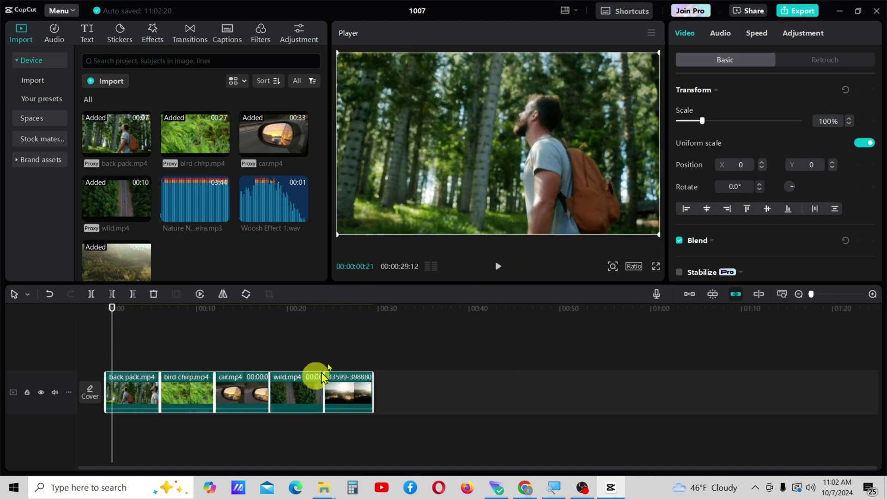
right_click(284, 383)
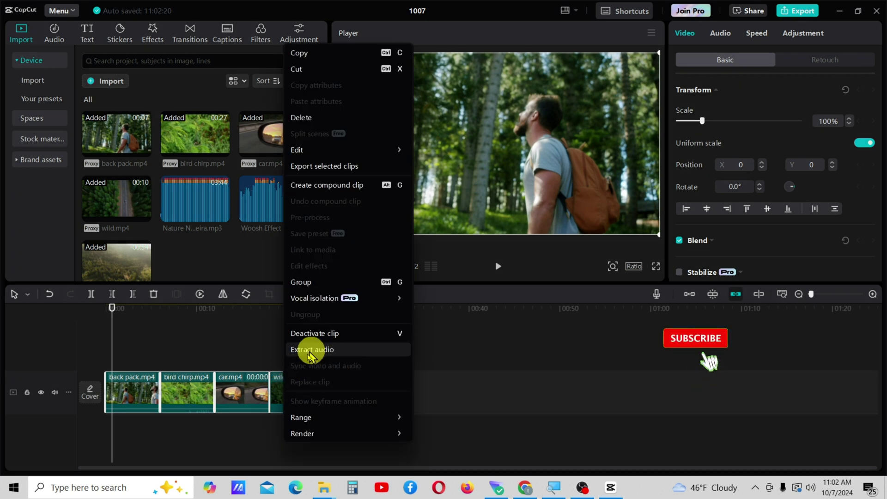
click(328, 355)
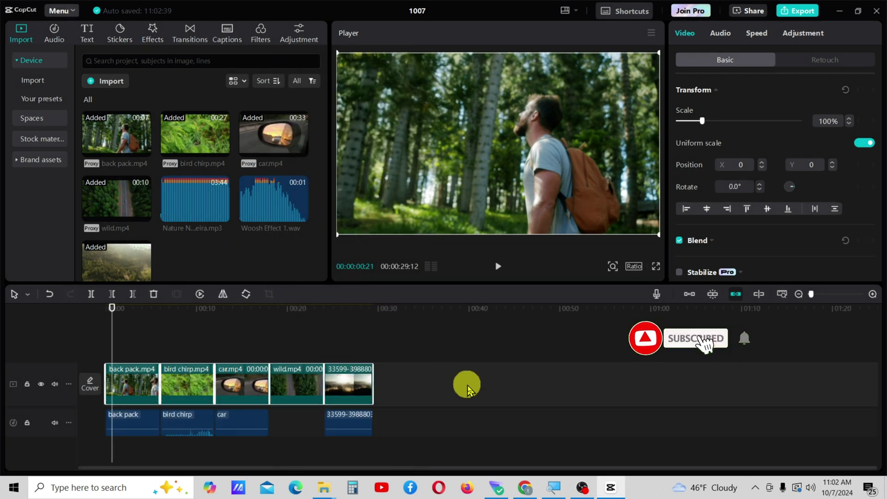
Select all the extracted audio clips and delete them from the timeline
click(129, 428)
ctrl+click(180, 423)
ctrl+click(245, 428)
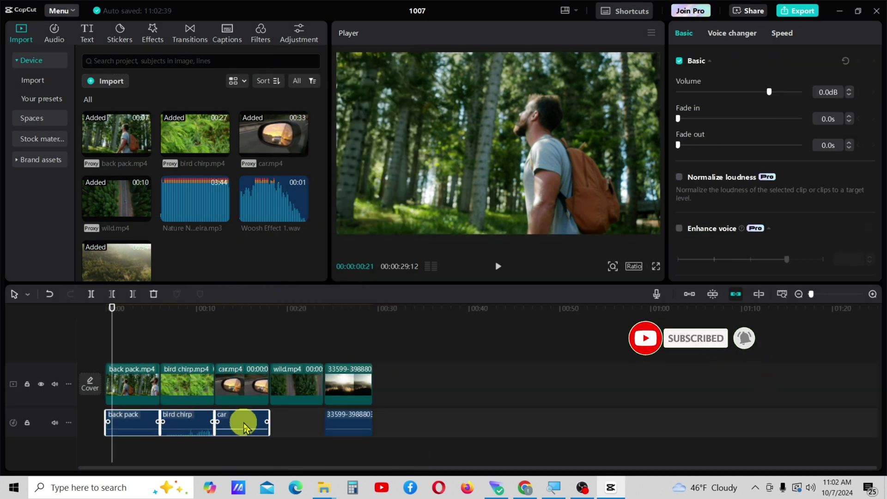
right_click(356, 430)
click(376, 321)
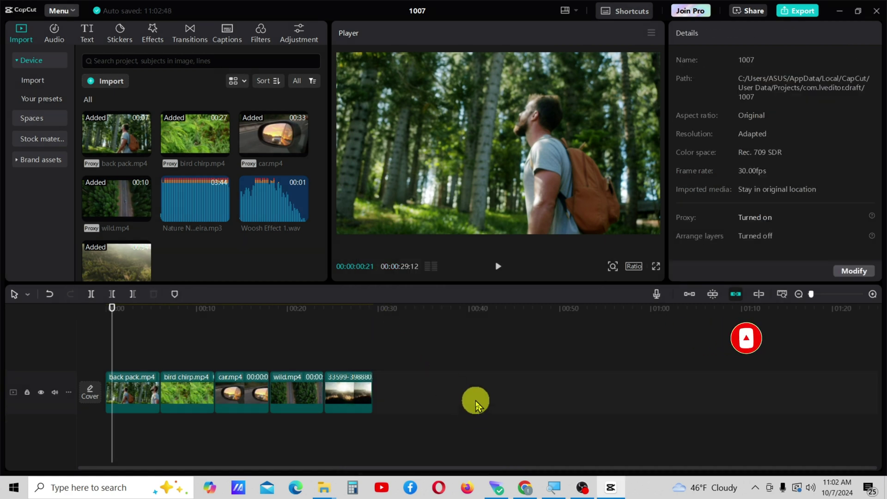
Lift back pack.mp4 off the main track and place car.mp4 followed by wild.mp4 at the start of the sequence
scroll(477, 404, up, 2)
drag(167, 392, 287, 363)
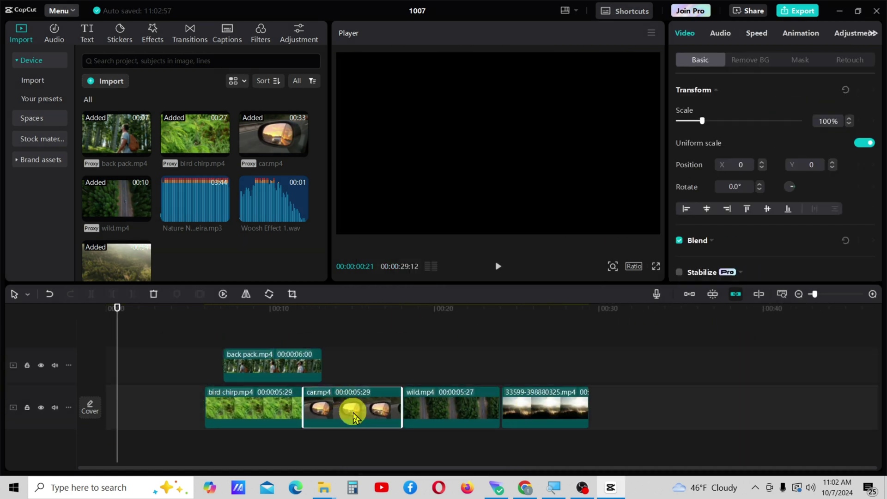
drag(353, 409, 153, 409)
click(355, 419)
drag(433, 407, 249, 416)
Arrange back pack.mp4 and bird chirp.mp4 between wild.mp4 and the final landscape clip, and play the sequence from the start
click(286, 346)
drag(383, 356, 390, 410)
click(440, 379)
scroll(416, 390, down, 2)
click(495, 393)
click(506, 358)
scroll(365, 323, down, 1)
key(Home)
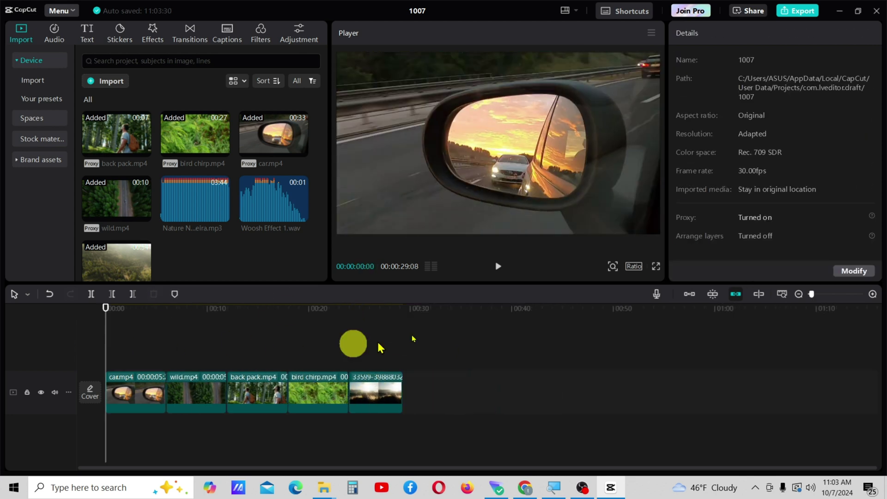
click(497, 268)
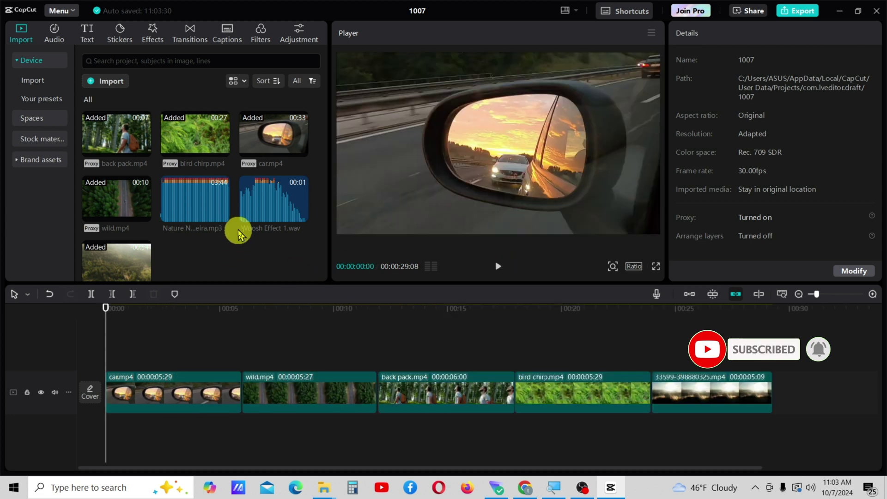
Add the Nature Nurture music file to an audio track beneath the video clips, starting at the beginning
scroll(237, 228, down, 1)
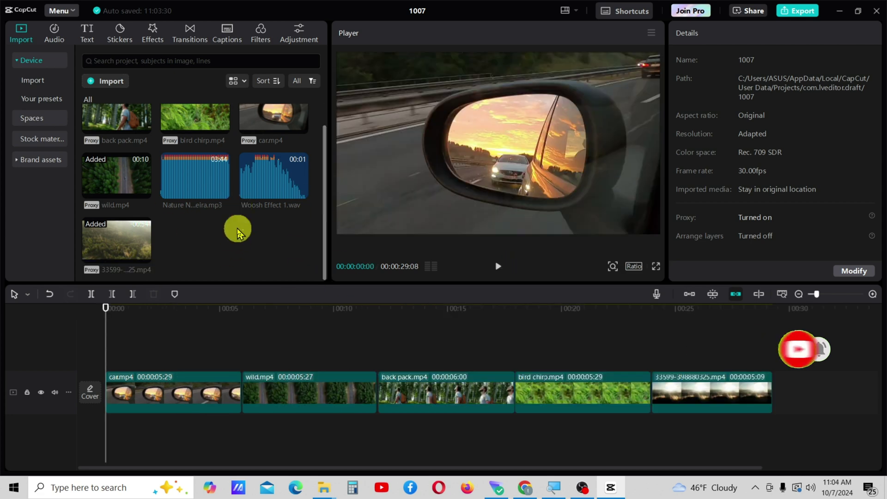
scroll(245, 252, up, 1)
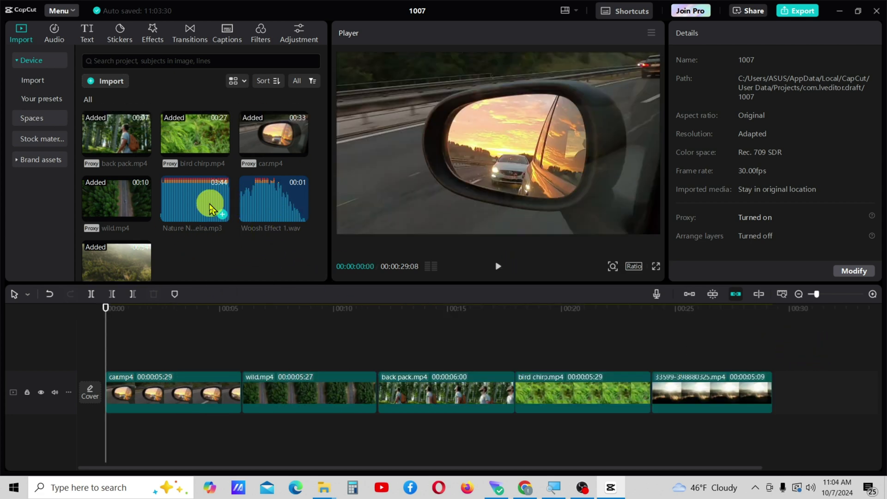
click(221, 215)
click(231, 421)
scroll(240, 422, down, 3)
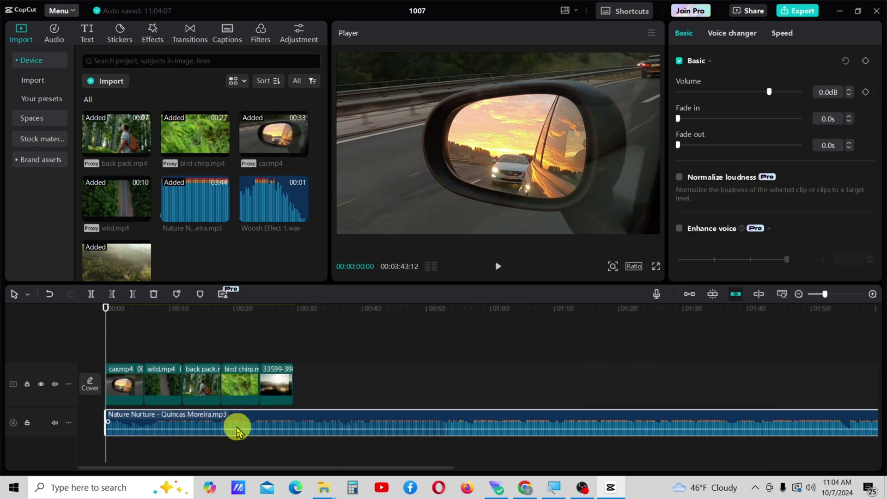
scroll(599, 427, down, 5)
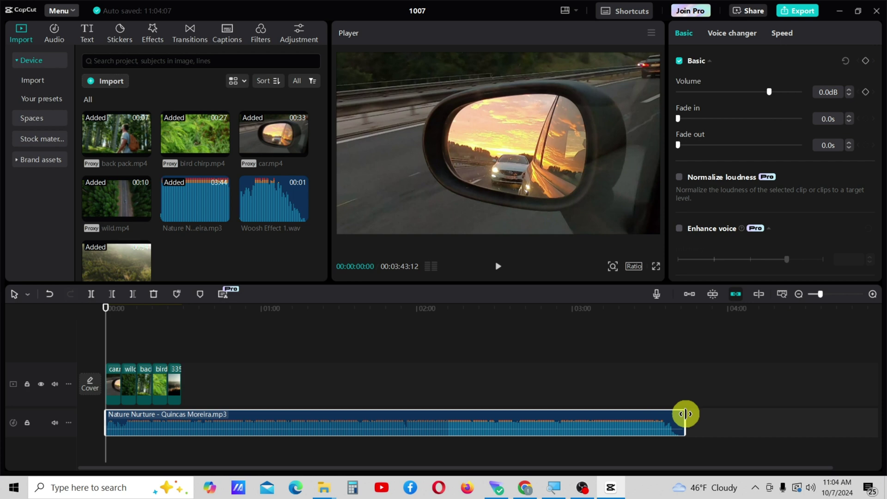
Trim the music to 29:10 so it ends with the last video clip and give it a 6.5 s fade-out
drag(686, 413, 189, 446)
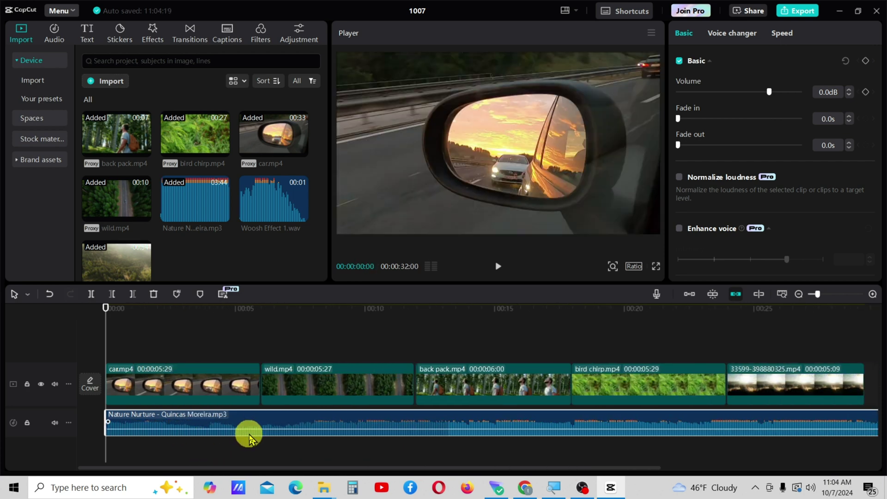
drag(480, 414, 452, 415)
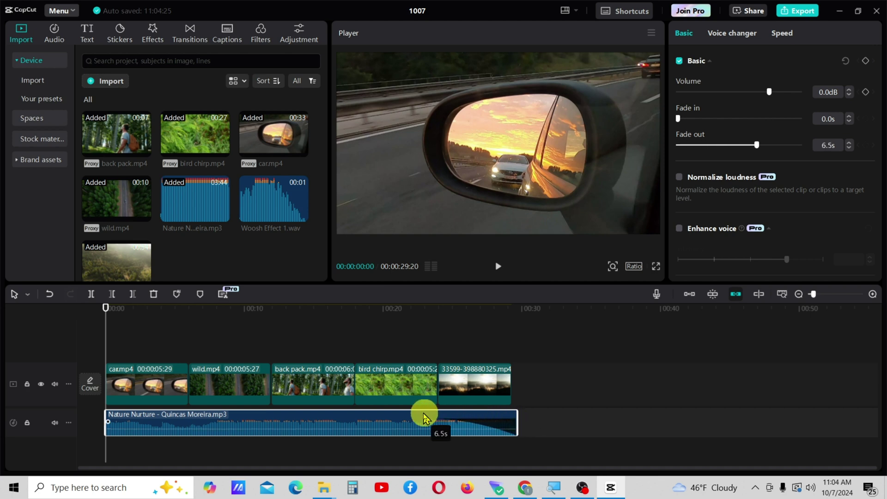
drag(518, 415, 511, 415)
Apply a Mirror mask to the car.mp4 clip, shrink its size to 1 and add a mask keyframe at the clip's start
click(136, 383)
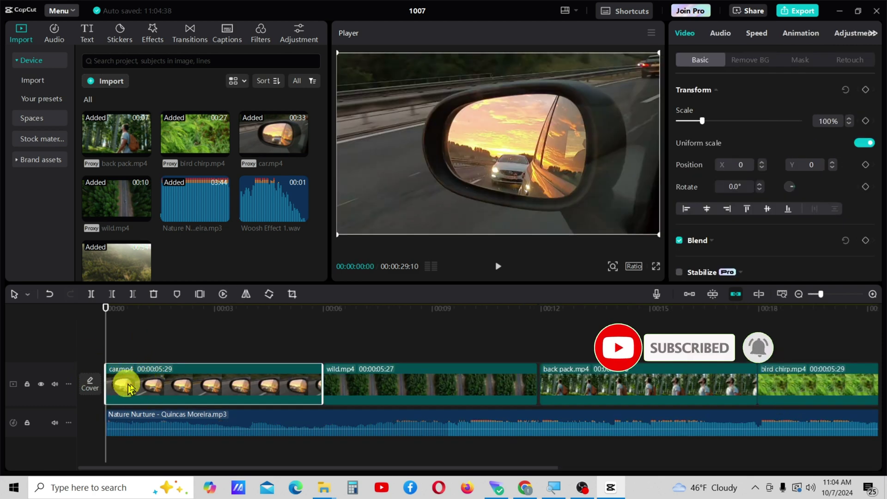
click(801, 62)
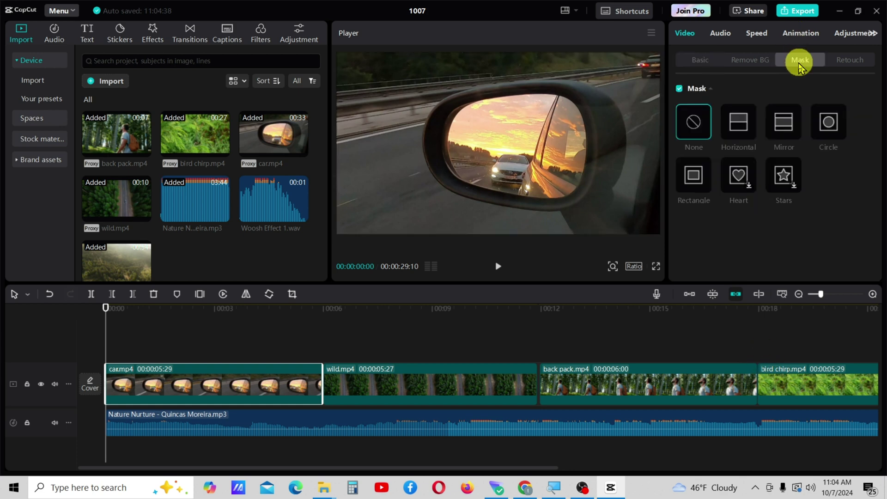
click(784, 122)
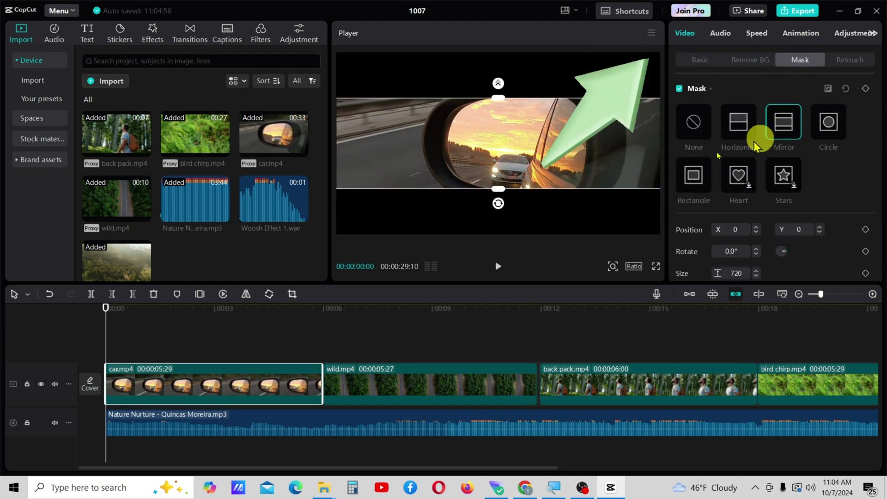
drag(499, 97, 503, 149)
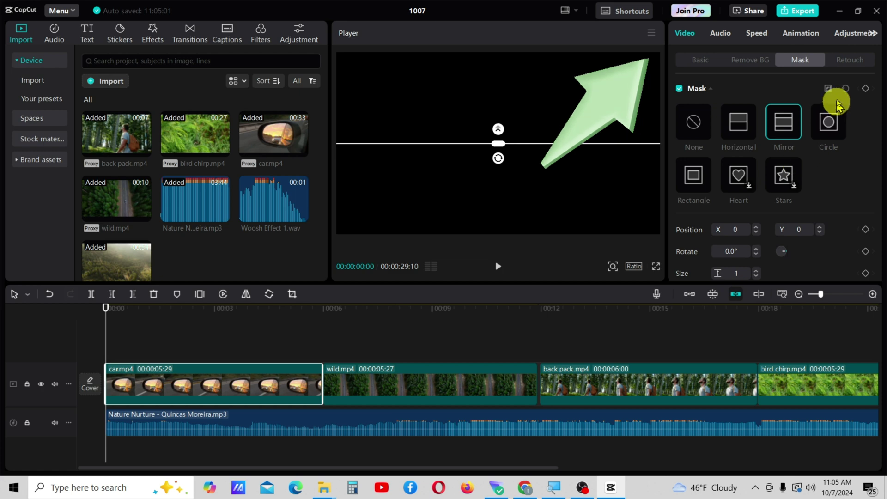
click(865, 88)
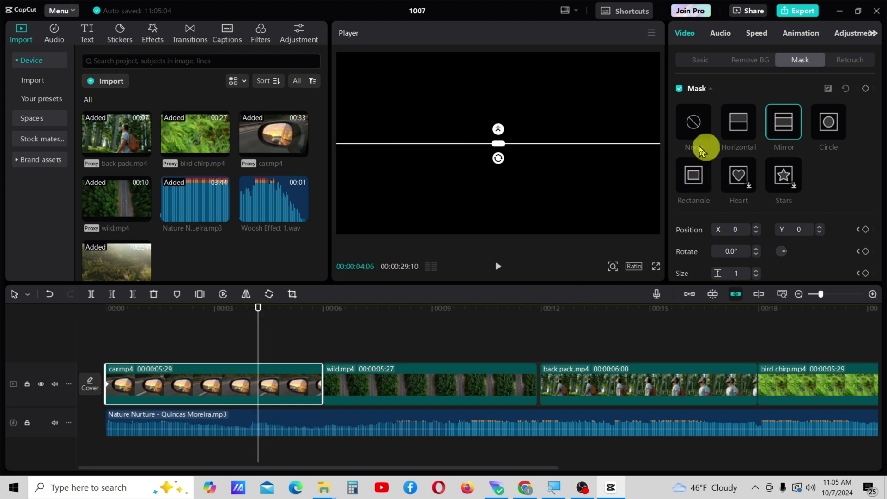
Enlarge the car.mp4 mirror mask to size 1521 at 00:00:04:06 and preview the opening animation from the start
drag(505, 147, 501, 241)
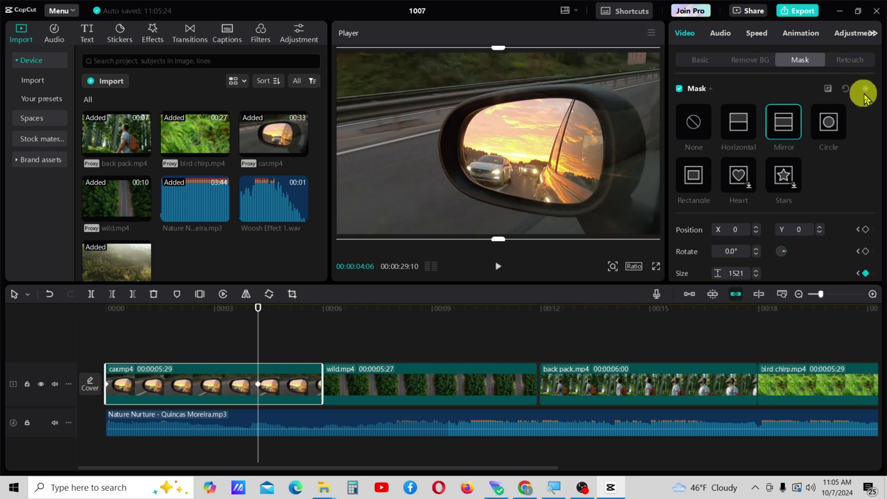
drag(257, 310, 73, 331)
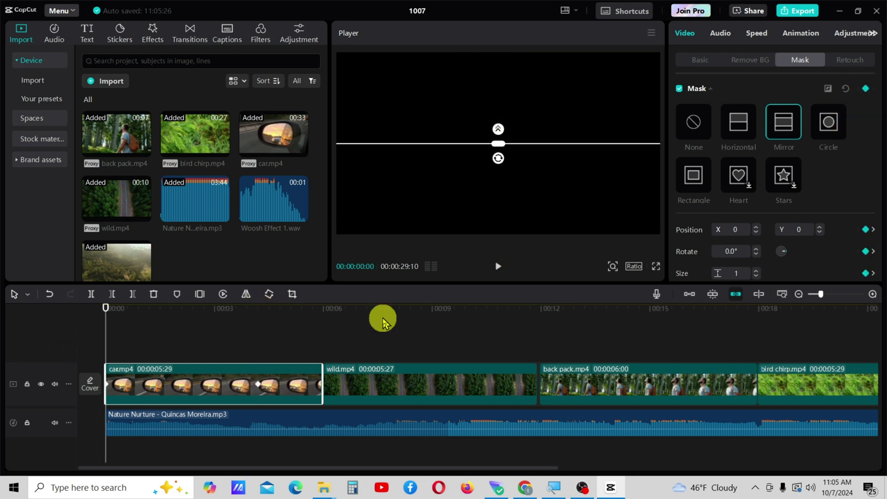
click(508, 266)
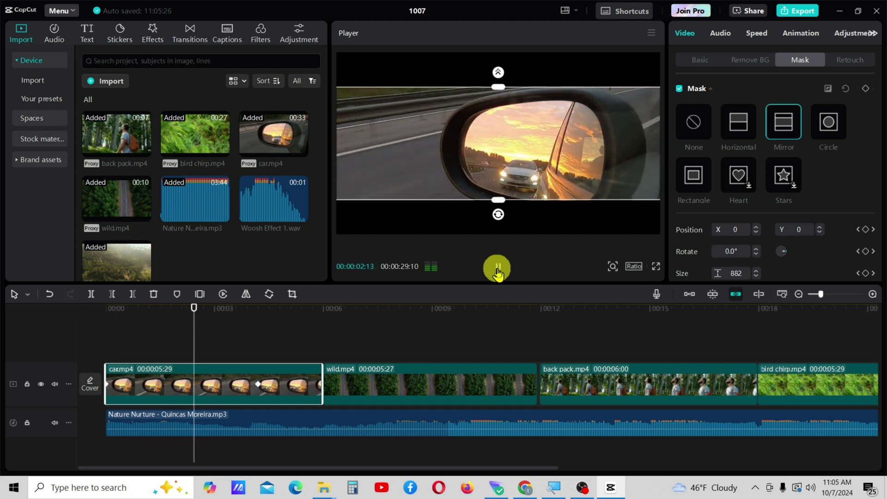
click(498, 271)
scroll(376, 340, down, 4)
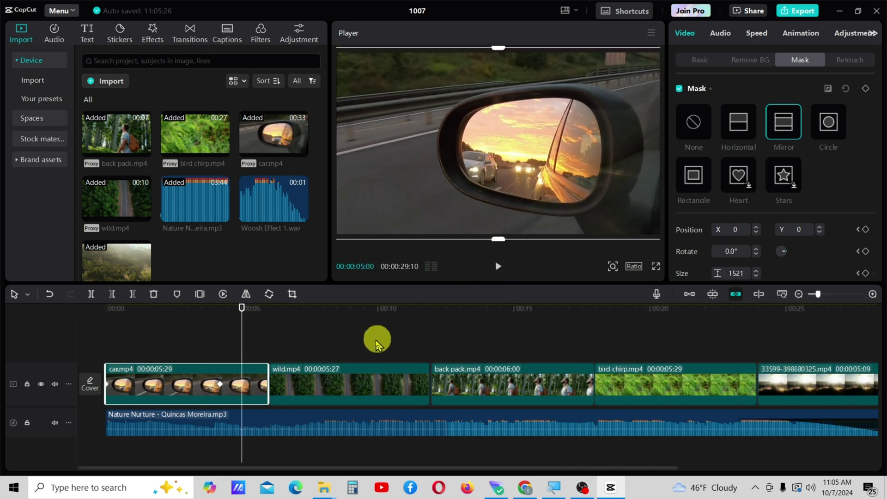
click(288, 341)
click(501, 268)
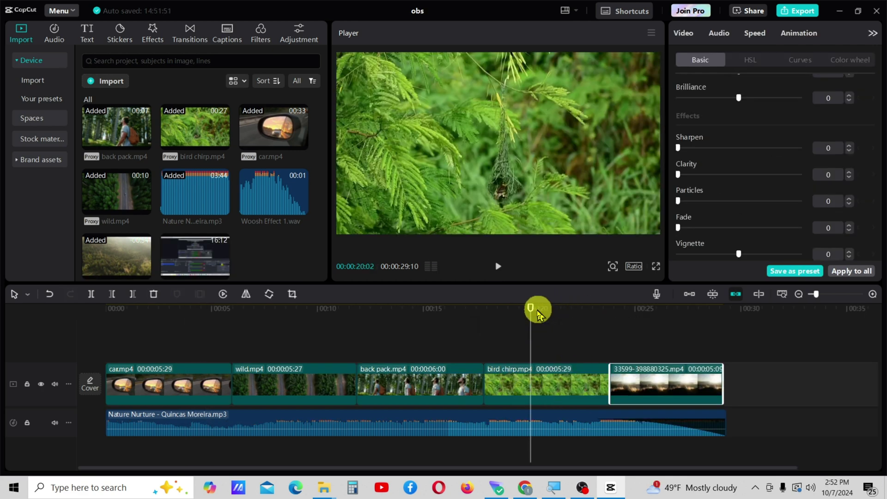
Play part of the bird chirp.mp4 clip and place the playhead at 00:00:19:19
drag(523, 314, 503, 317)
click(501, 276)
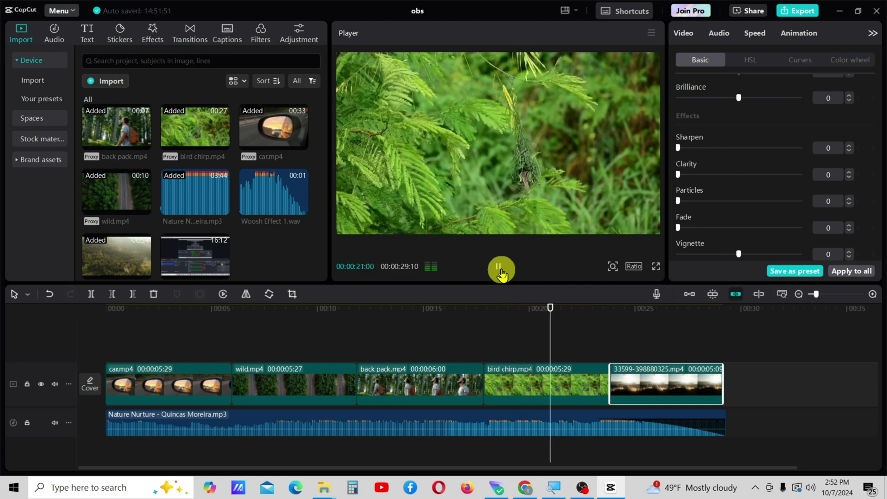
click(501, 273)
drag(577, 311, 521, 313)
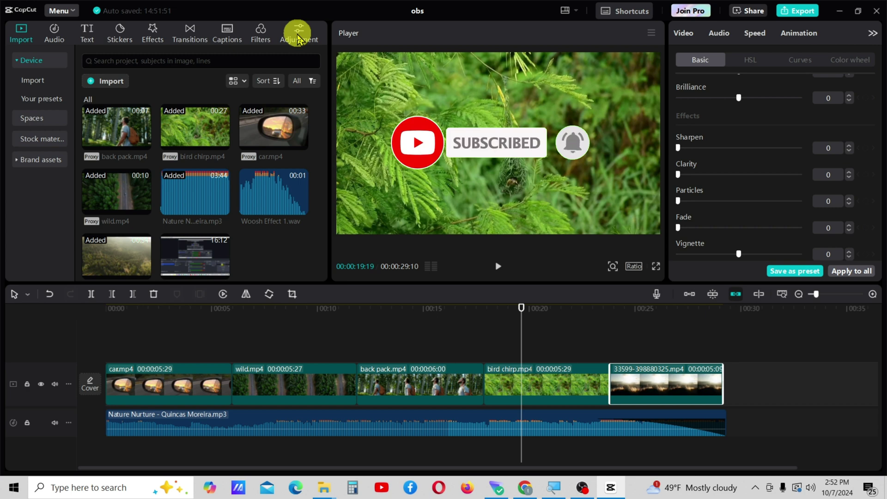
Add the Cinematic V1 - LOG (30).cube LUT as an adjustment layer above the start of bird chirp.mp4
click(299, 38)
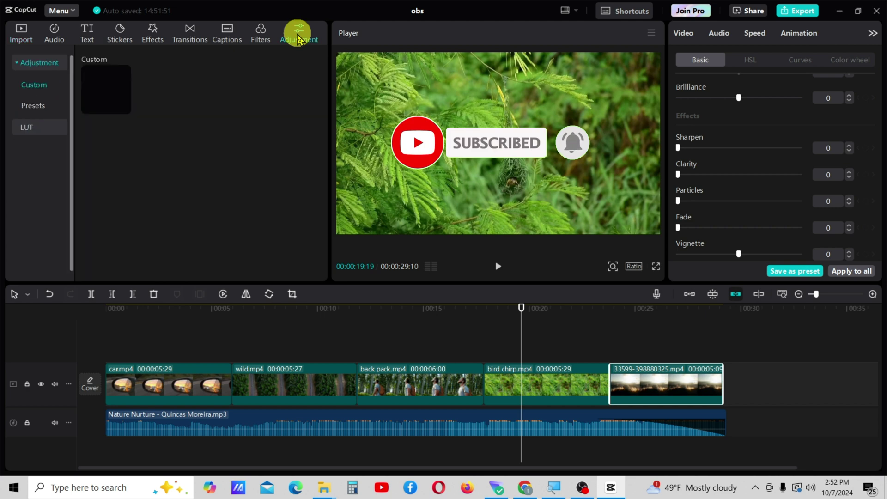
click(20, 129)
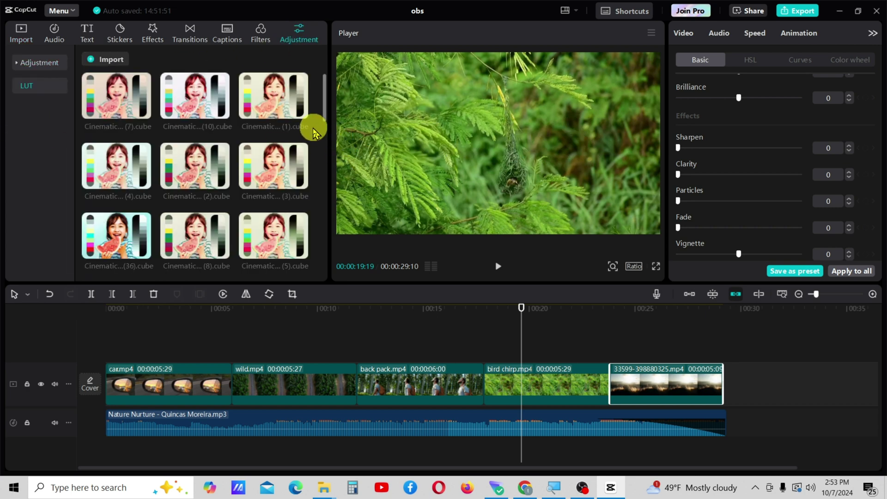
scroll(312, 136, down, 5)
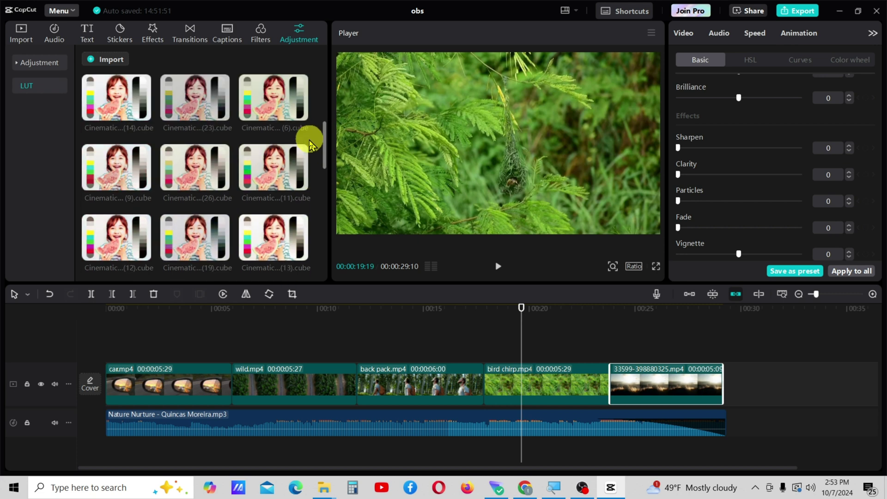
scroll(309, 144, down, 4)
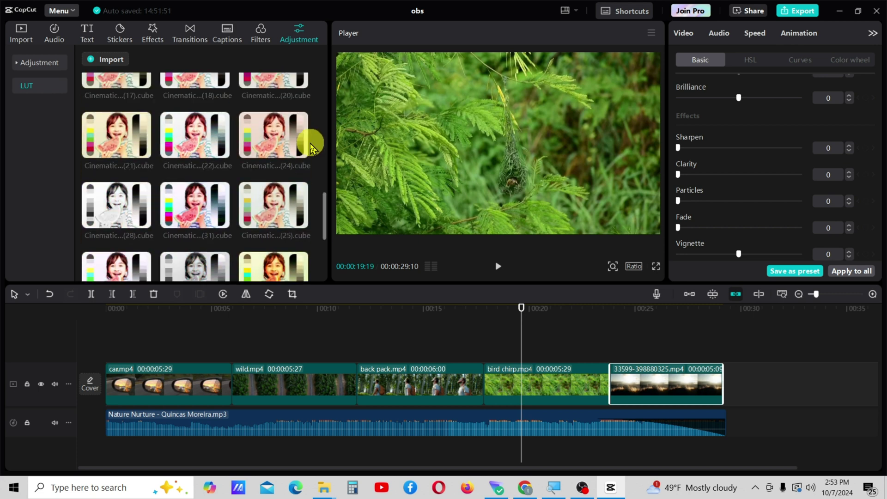
scroll(311, 147, down, 2)
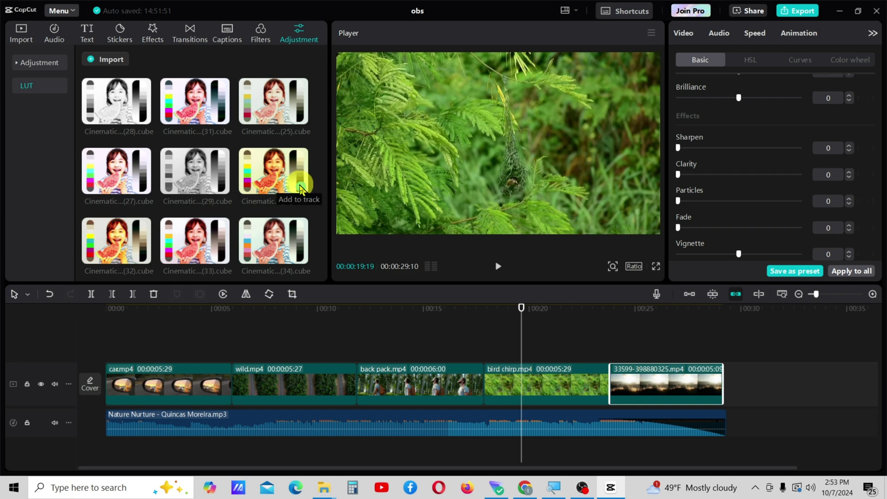
drag(299, 187, 484, 357)
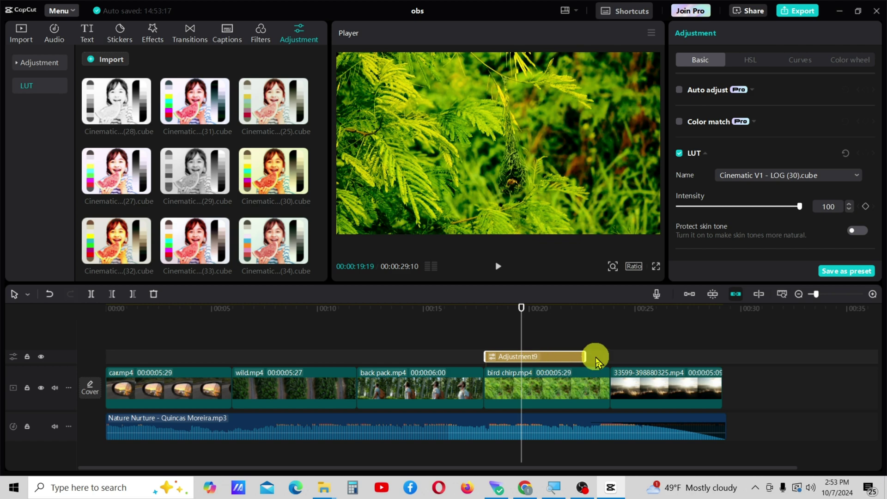
Fit the LUT adjustment layer to the full length of bird chirp.mp4 and set its intensity to 70
drag(586, 354, 606, 355)
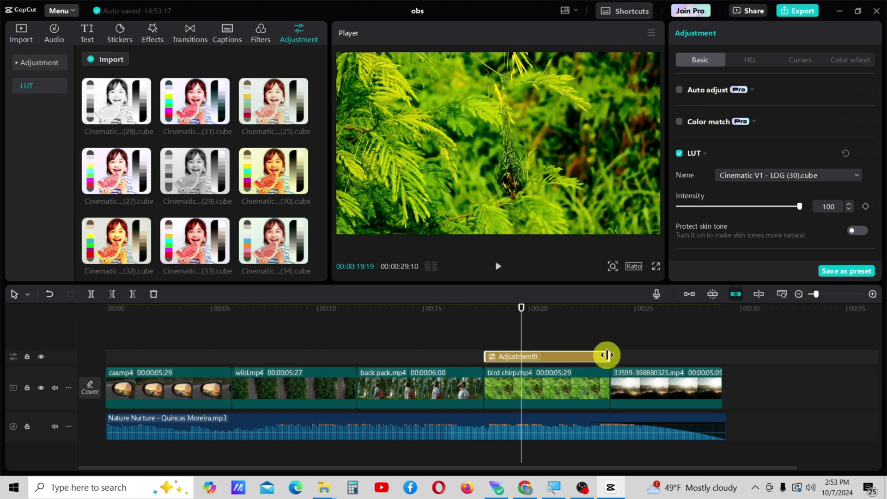
ctrl+scroll(605, 356, up, 5)
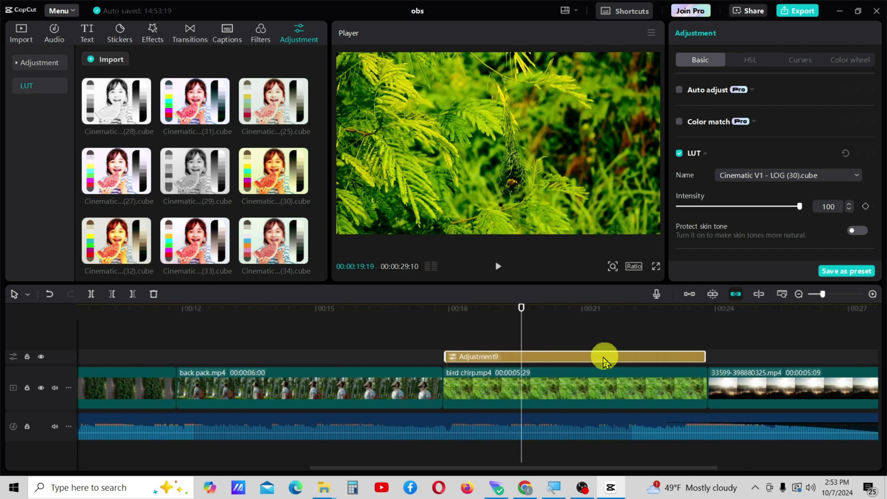
drag(442, 355, 443, 355)
ctrl+scroll(697, 353, down, 5)
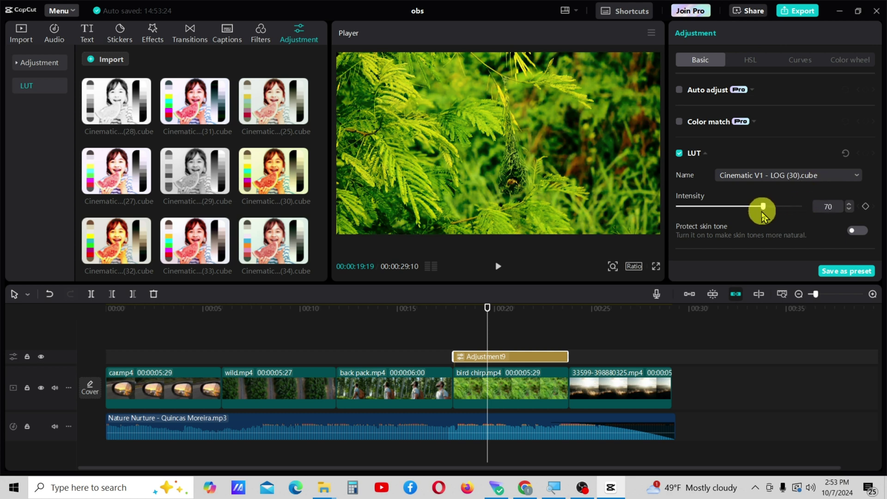
Set the bird chirp adjustment layer's Temp to 23, Tint to 7 and Saturation to 7
scroll(762, 222, down, 6)
scroll(761, 231, up, 2)
scroll(762, 189, up, 2)
drag(739, 150, 742, 151)
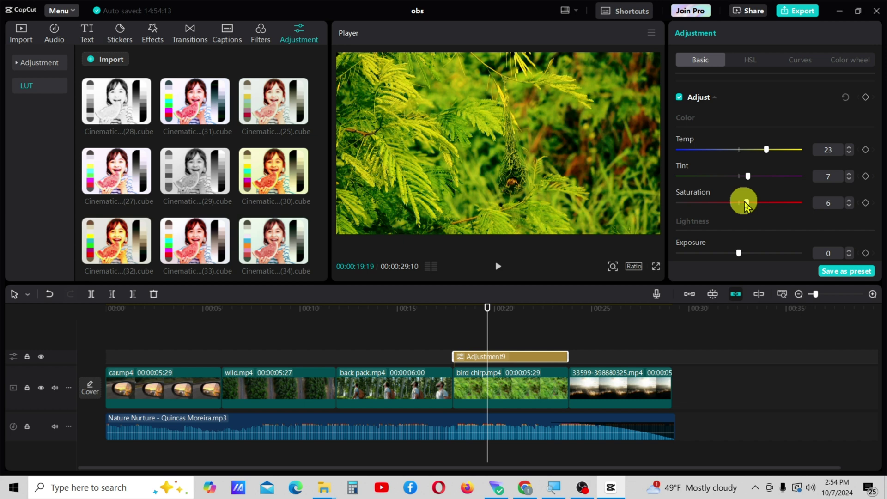
drag(746, 203, 748, 203)
Set the bird chirp adjustment layer's Exposure to -1, Contrast to -4, Highlight to -3, Whites to -3 and Blacks to -4
scroll(745, 208, down, 1)
click(849, 215)
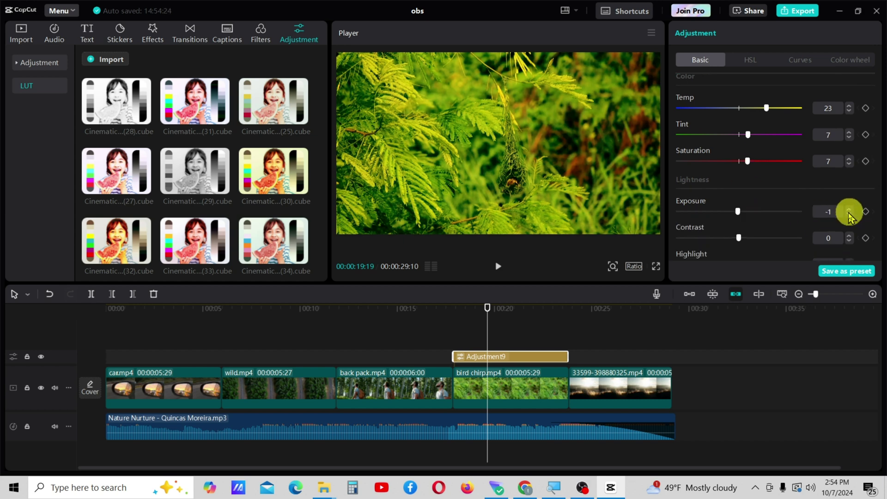
scroll(832, 201, down, 1)
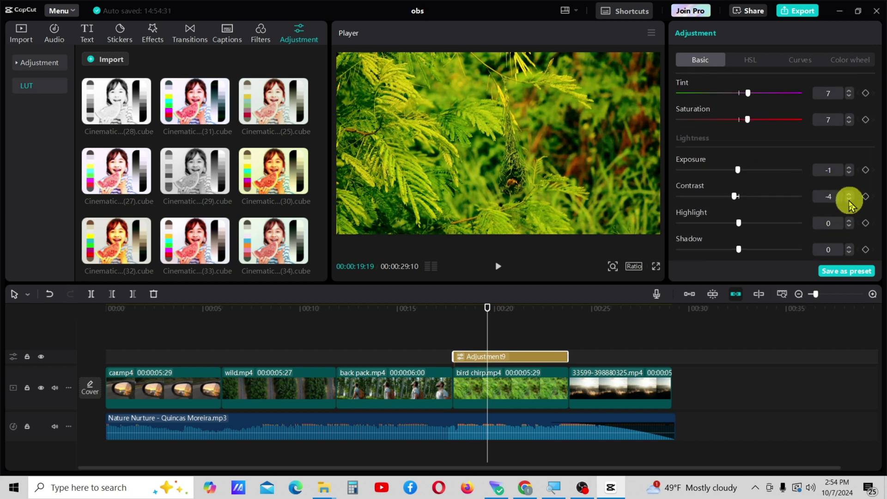
scroll(850, 204, down, 5)
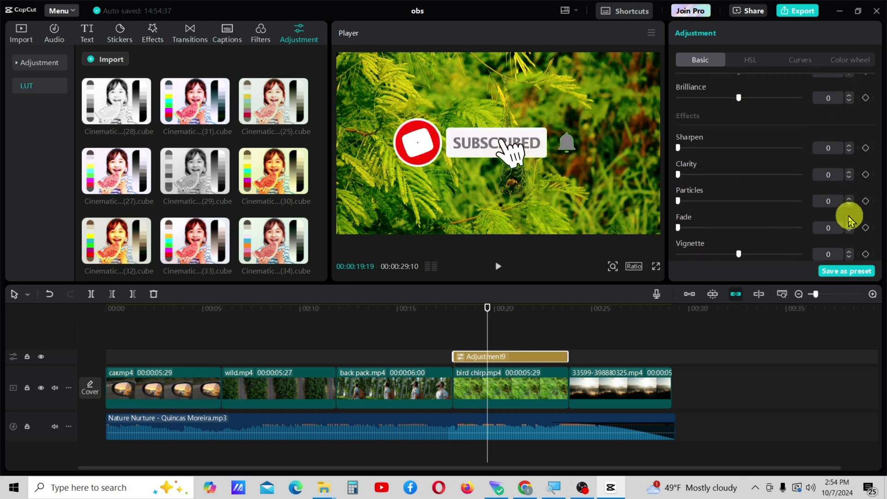
scroll(847, 206, up, 3)
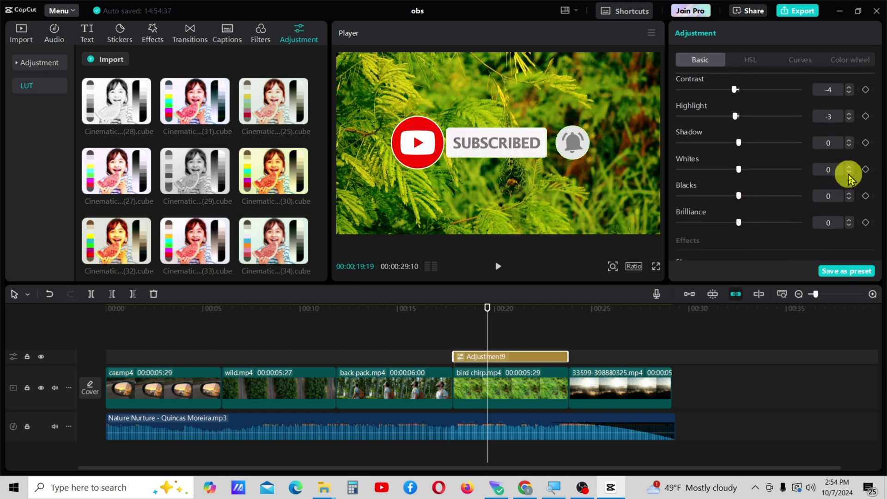
click(849, 199)
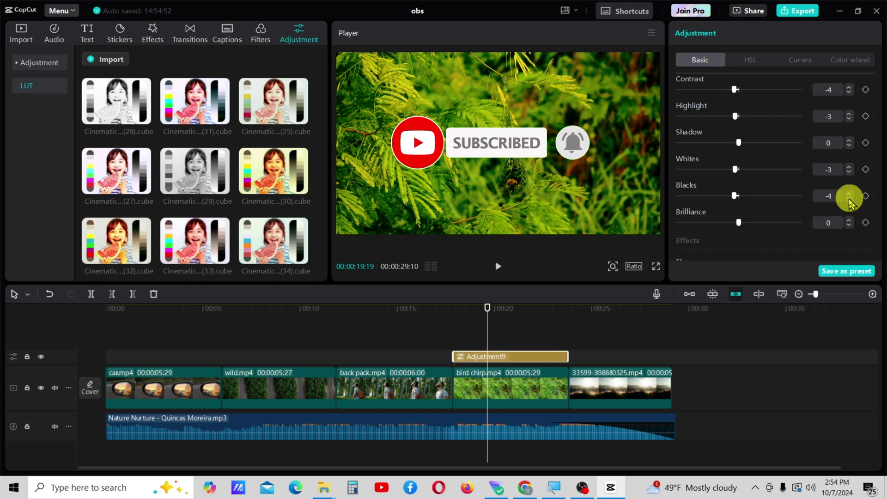
Set the bird chirp adjustment layer's Clarity to 13 and raise its Vignette slightly above zero
scroll(848, 198, down, 3)
click(687, 216)
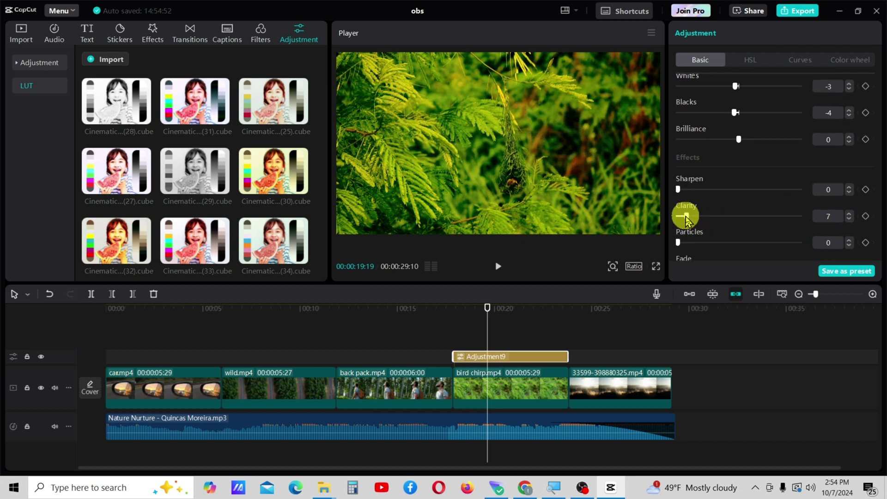
click(850, 214)
scroll(792, 221, down, 2)
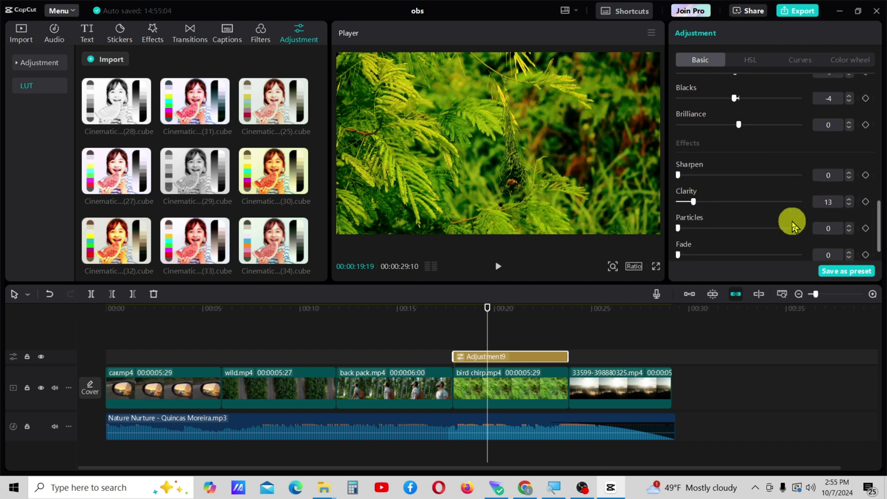
click(850, 251)
click(850, 251)
click(849, 251)
click(849, 251)
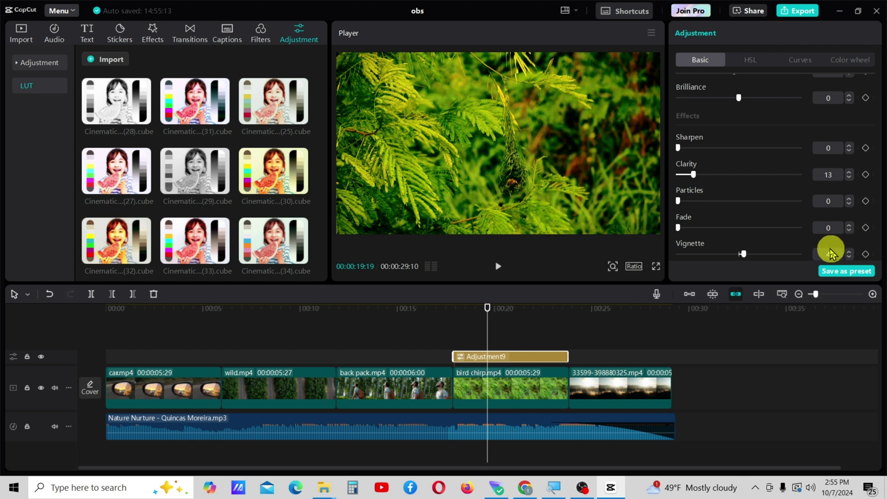
Set the saturation of yellow to -5 in the adjustment layer's HSL settings
click(751, 60)
click(736, 110)
click(849, 162)
click(849, 161)
click(849, 162)
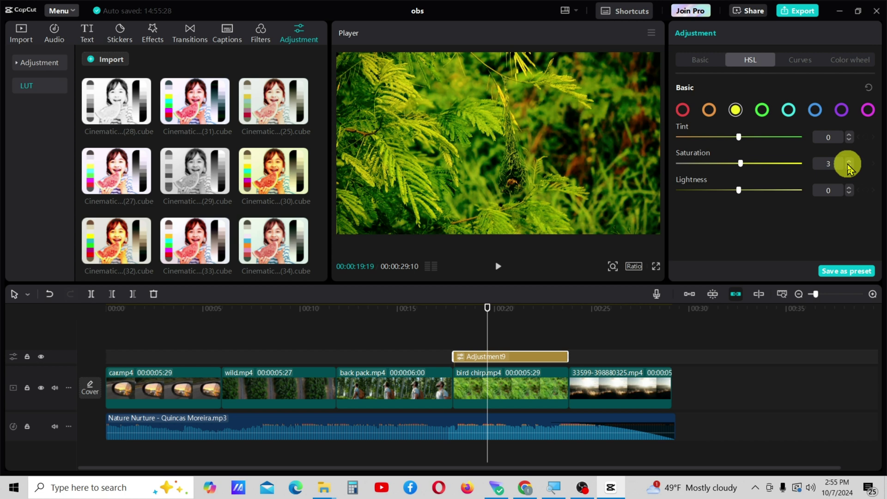
drag(742, 163, 734, 165)
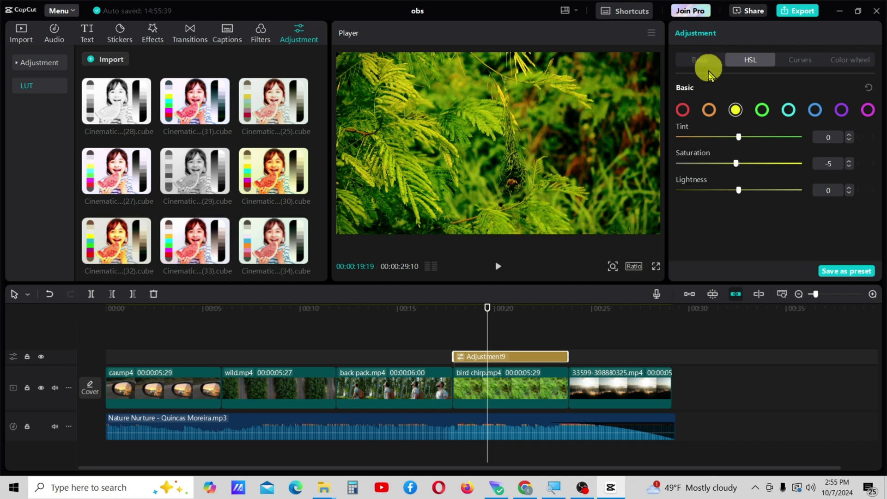
Set Exposure to -1 and Contrast to -5 on the bird chirp.mp4 clip itself
click(520, 388)
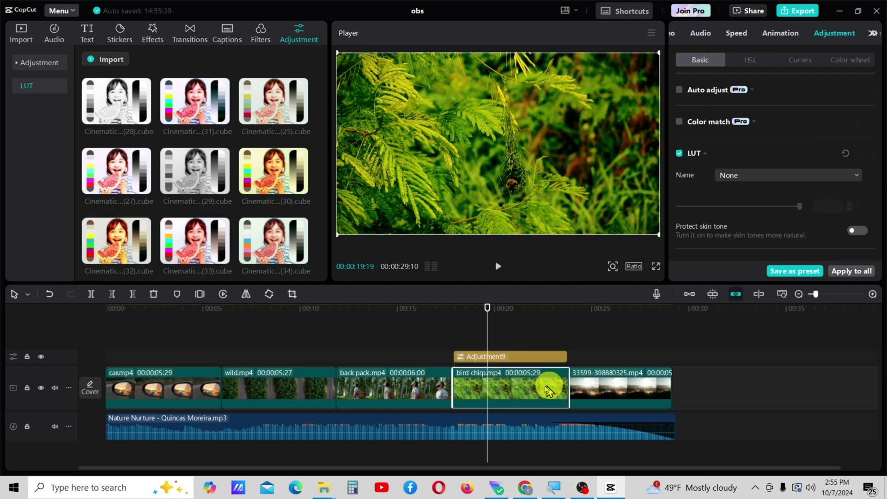
scroll(693, 149, down, 5)
scroll(699, 152, down, 4)
scroll(702, 158, up, 7)
click(849, 143)
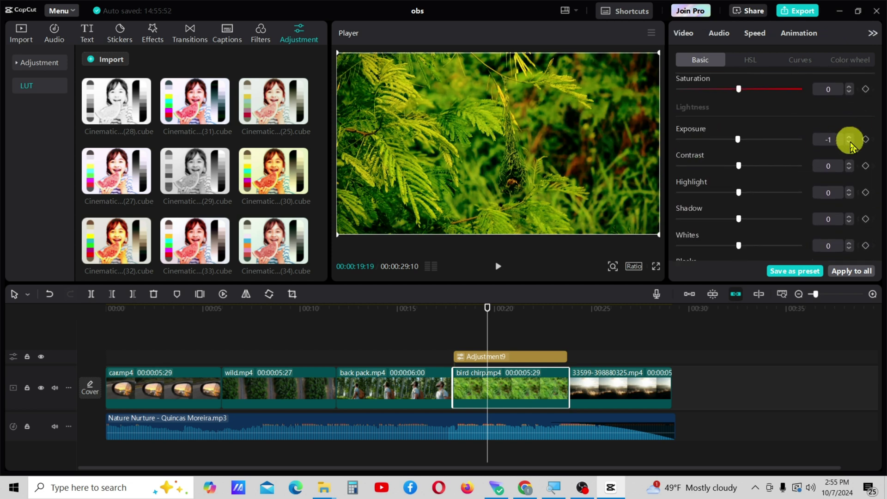
triple_click(849, 170)
Set bird chirp.mp4's Highlight to -5, Shadow to -2, Blacks to 3 and Clarity to 4, and scrub through the graded clip
scroll(852, 173, down, 1)
triple_click(850, 155)
click(850, 155)
scroll(849, 157, down, 1)
double_click(850, 140)
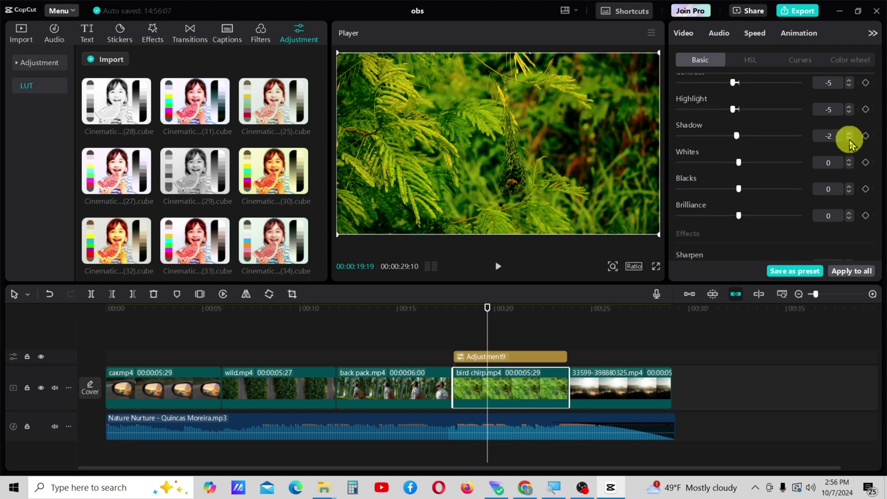
scroll(849, 141, down, 1)
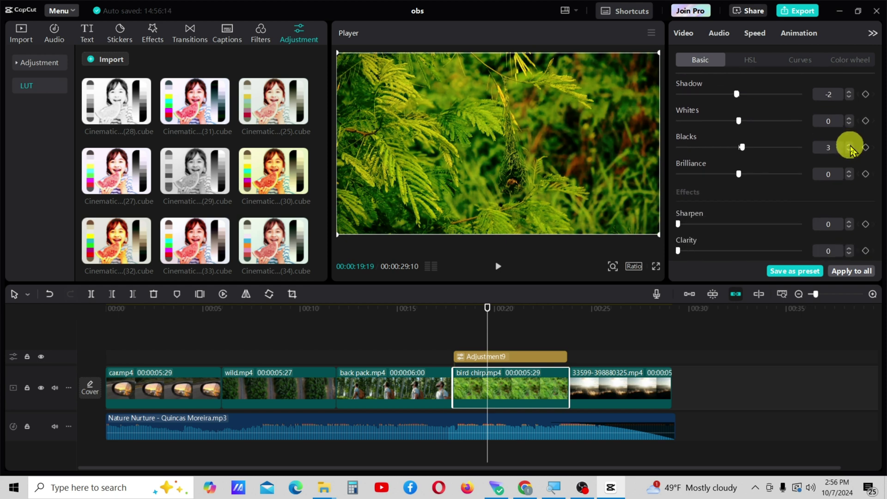
scroll(857, 211, down, 1)
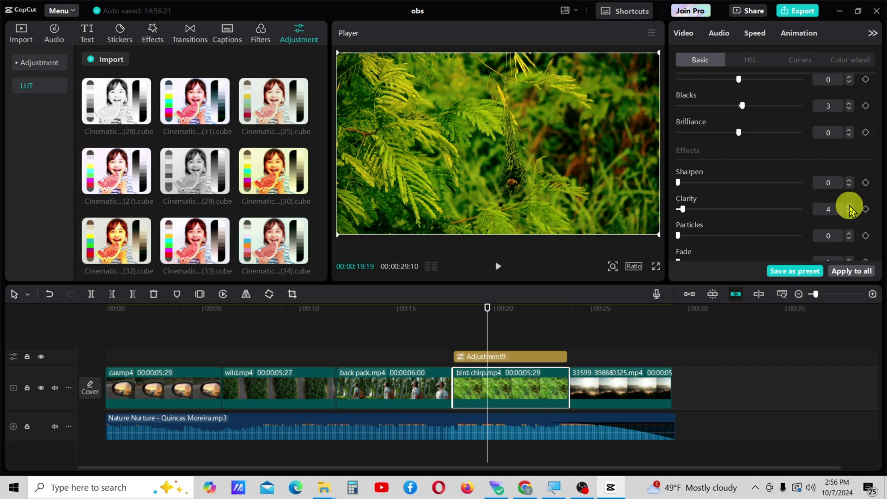
drag(487, 307, 501, 342)
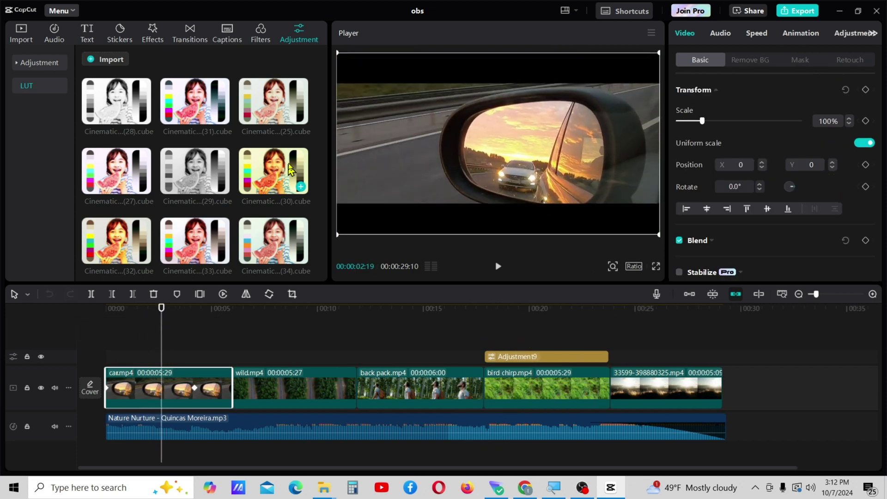
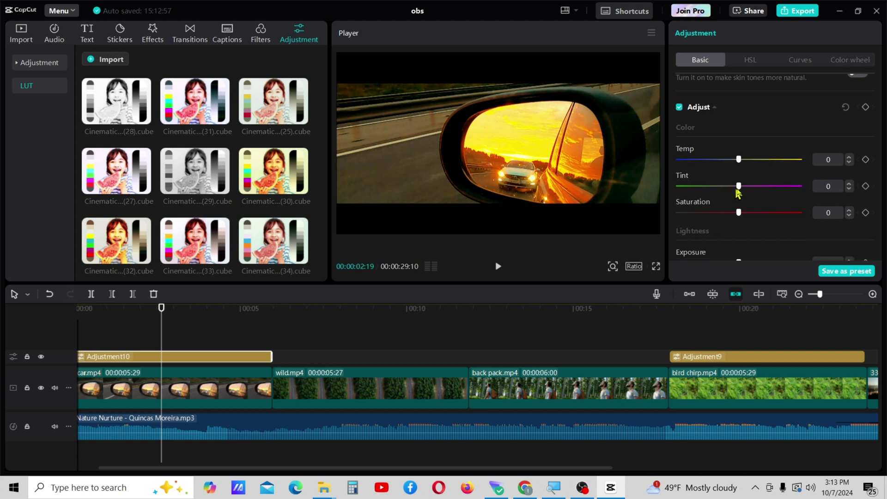
Set Tint to -8, Saturation to -3 and Contrast to 2 on the adjustment layer above car.mp4
click(850, 189)
scroll(809, 205, down, 1)
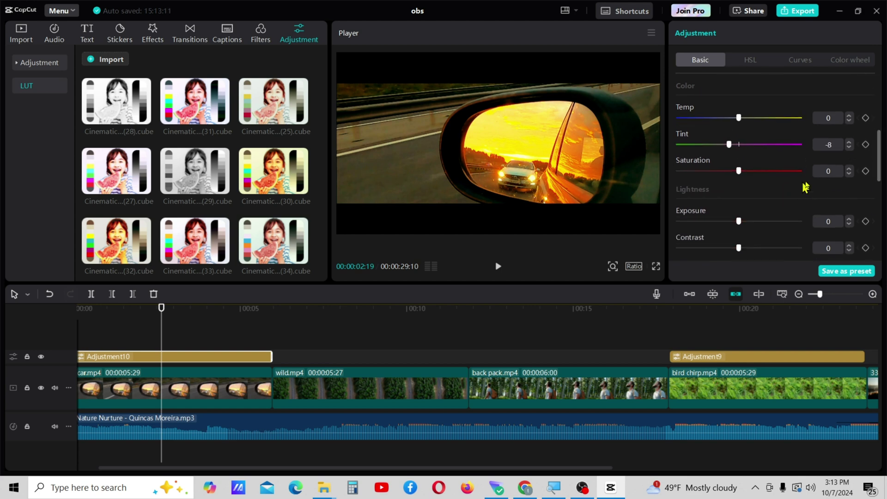
click(849, 174)
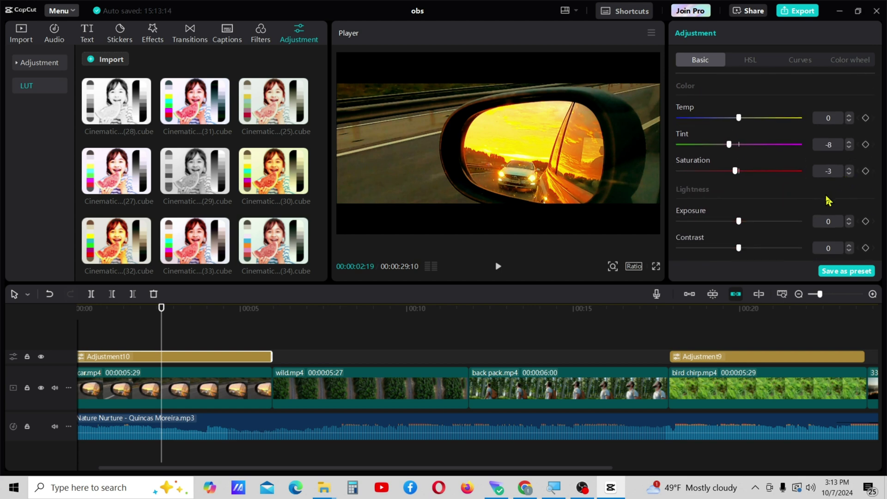
scroll(832, 204, down, 1)
click(849, 204)
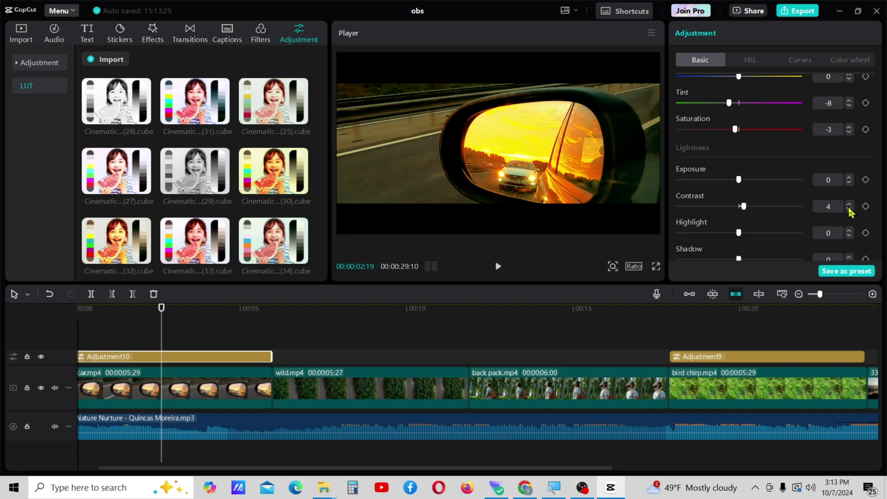
click(849, 209)
click(850, 209)
click(850, 209)
Set the car adjustment layer's Highlight to -7 and Shadow to -2
scroll(841, 232, down, 1)
click(851, 194)
click(851, 194)
click(851, 194)
click(850, 194)
click(851, 195)
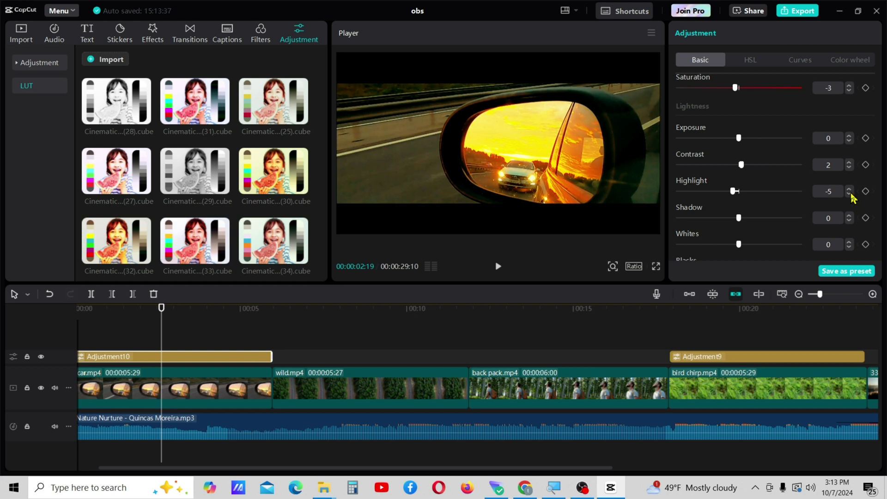
scroll(855, 202, down, 1)
click(849, 181)
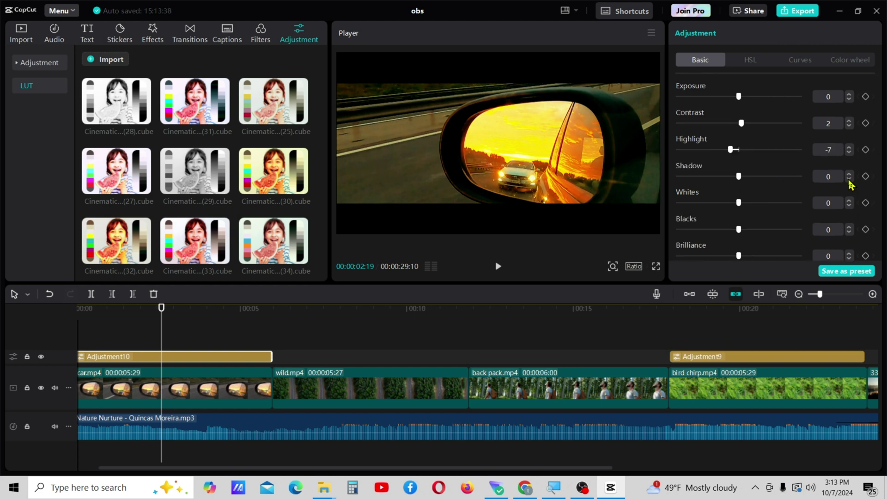
click(849, 180)
Set the car adjustment layer's Clarity to 8 and Vignette to 6
scroll(828, 217, down, 3)
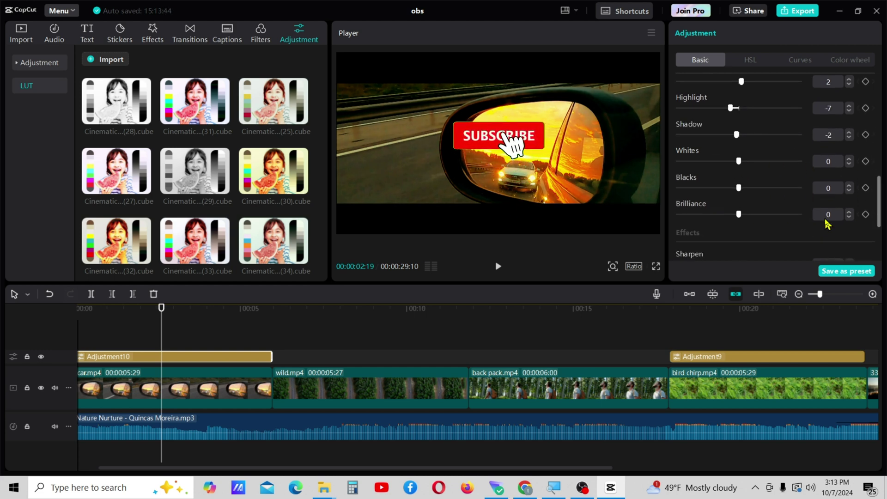
click(850, 204)
click(849, 203)
click(849, 203)
click(849, 204)
click(849, 203)
click(849, 203)
click(849, 203)
scroll(851, 208, down, 1)
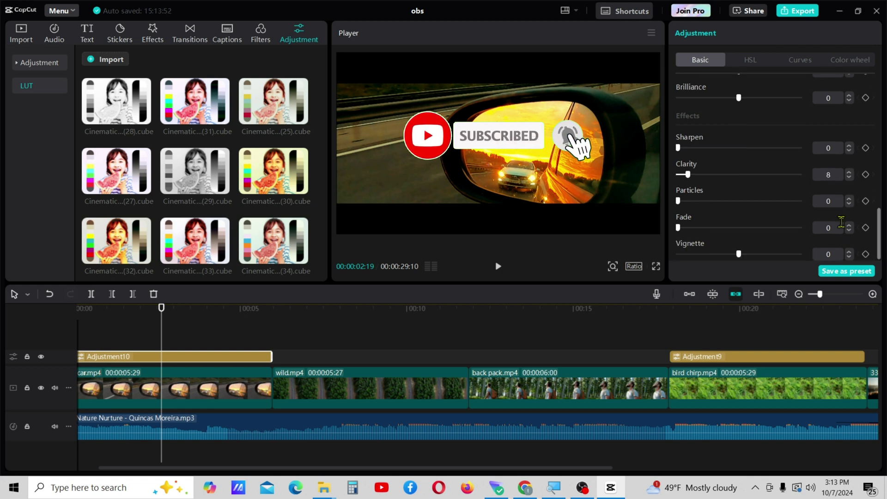
click(850, 253)
click(850, 253)
click(849, 252)
click(849, 253)
click(850, 252)
click(850, 252)
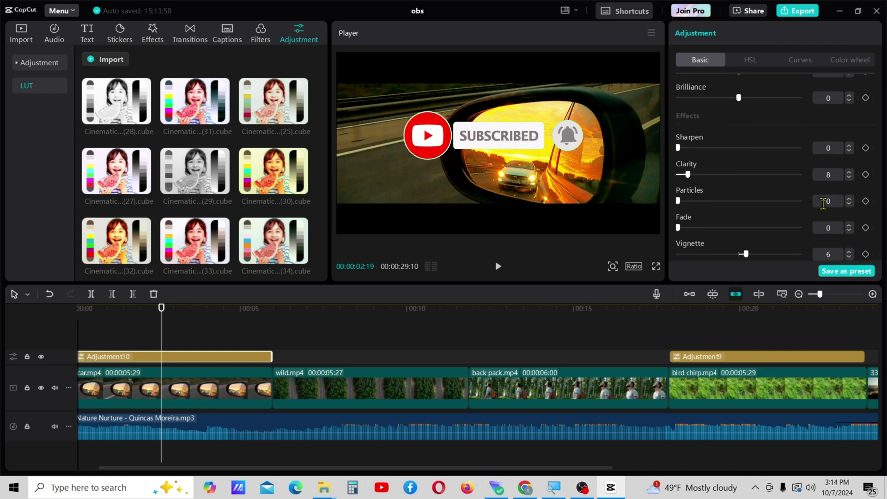
Set orange's Tint to -7 in the car adjustment layer's HSL settings and fine-tune its Saturation and Lightness
click(751, 61)
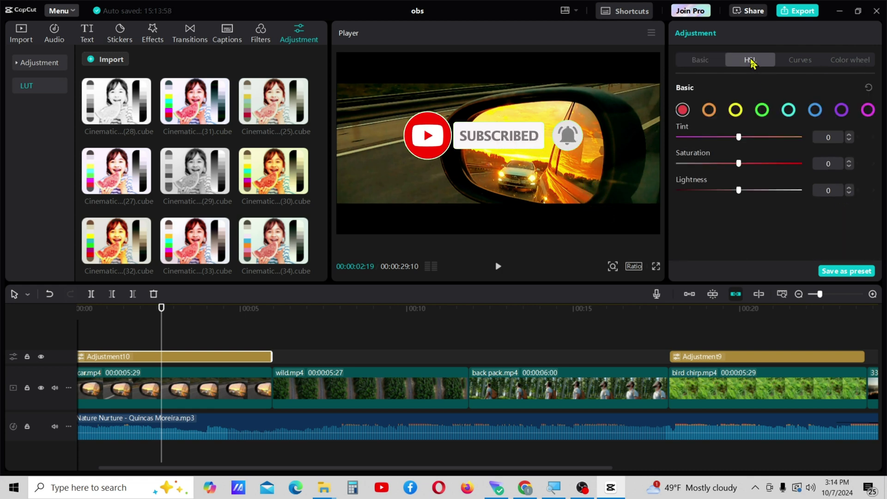
click(710, 113)
drag(739, 137, 734, 139)
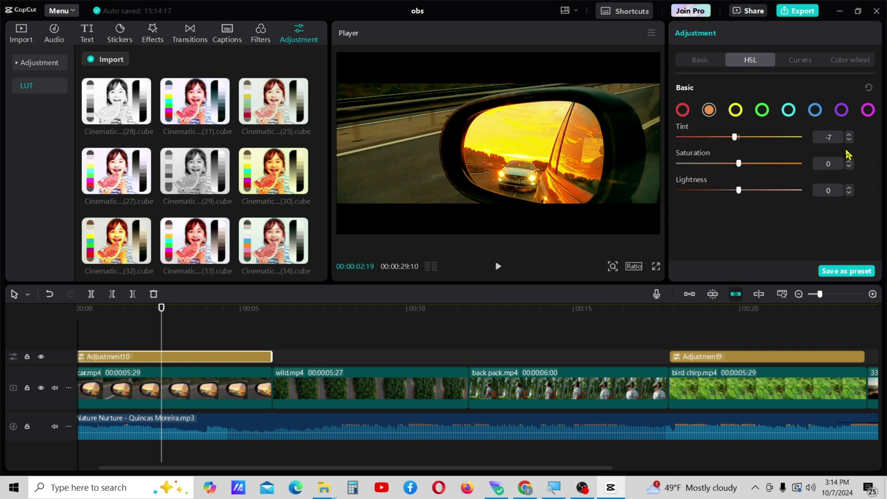
drag(739, 164, 734, 191)
Fine-tune yellow's Tint, Saturation and Lightness in the HSL settings, and play back the graded car clip
click(736, 109)
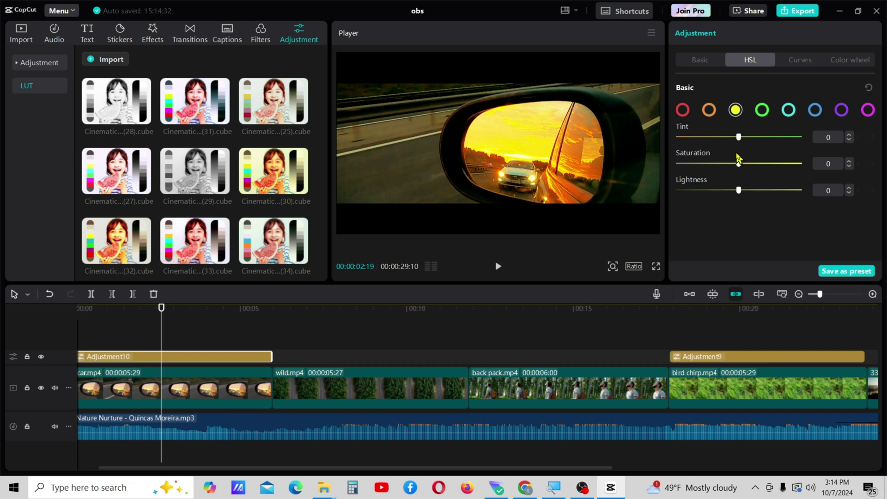
click(850, 140)
click(850, 135)
drag(739, 163, 740, 191)
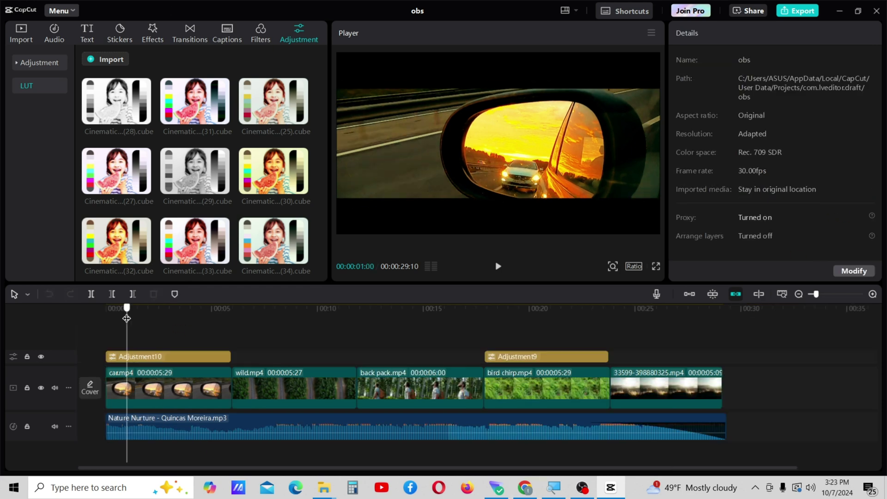
click(499, 267)
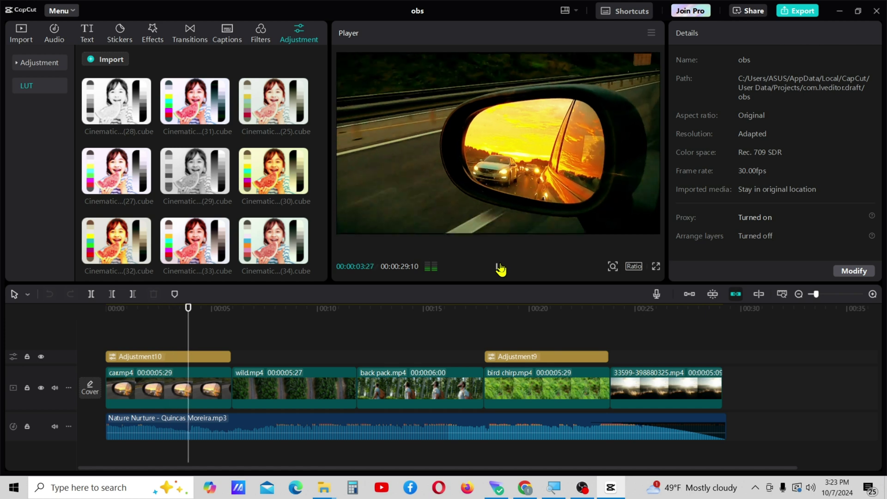
click(498, 267)
Add the Cinematic V1 - LOG (30).cube LUT as an adjustment layer and extend it to span wild.mp4
click(256, 319)
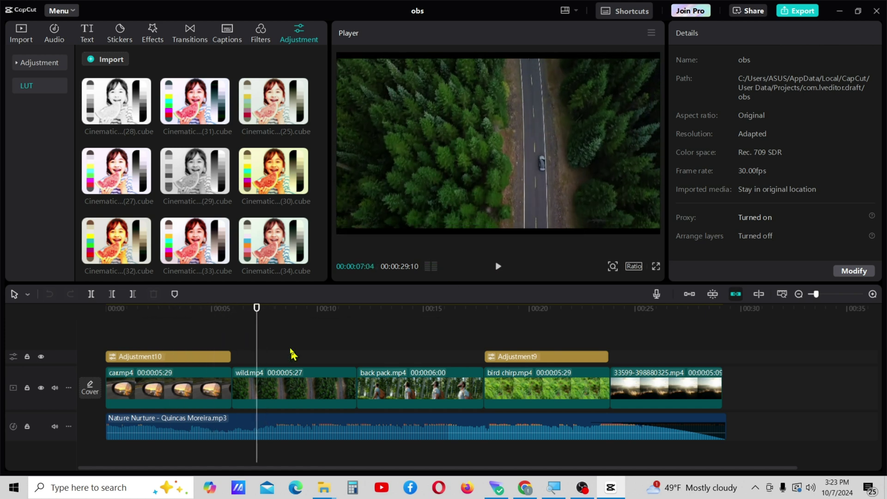
click(304, 187)
scroll(270, 360, up, 2)
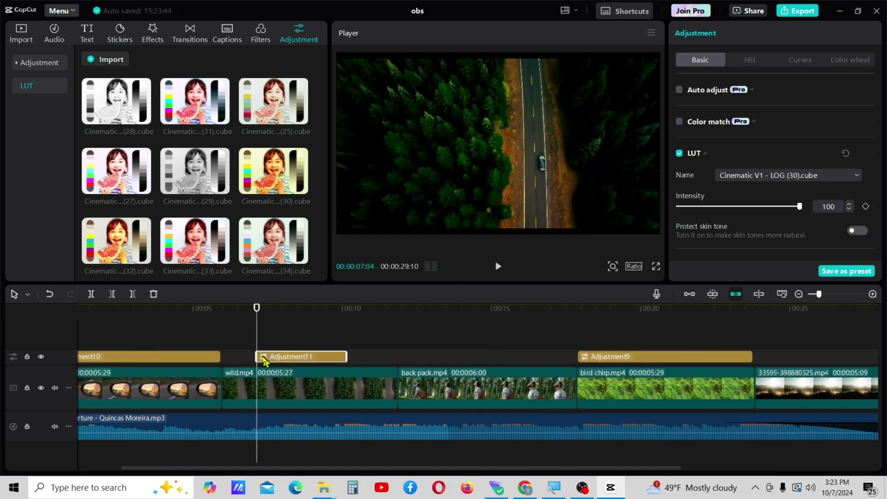
drag(257, 356, 222, 357)
drag(350, 358, 396, 369)
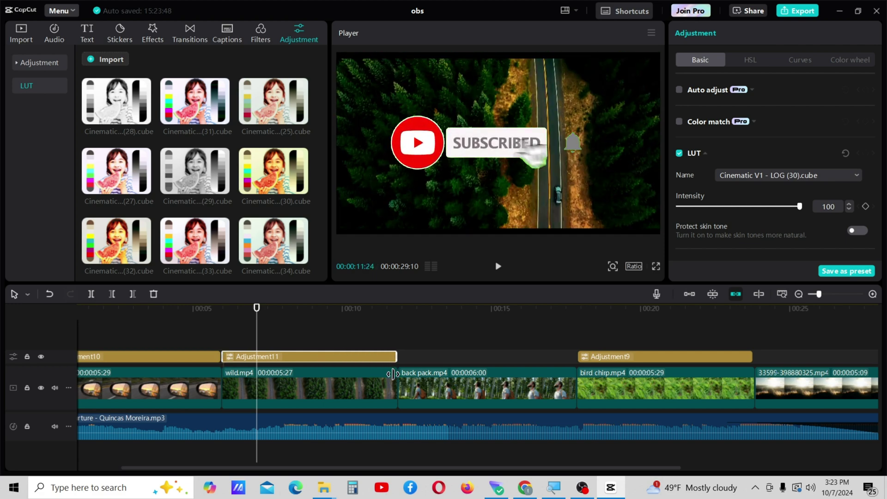
Scrub through the LUT look on wild.mp4 and slightly lower the adjustment layer's LUT intensity
click(330, 337)
click(303, 358)
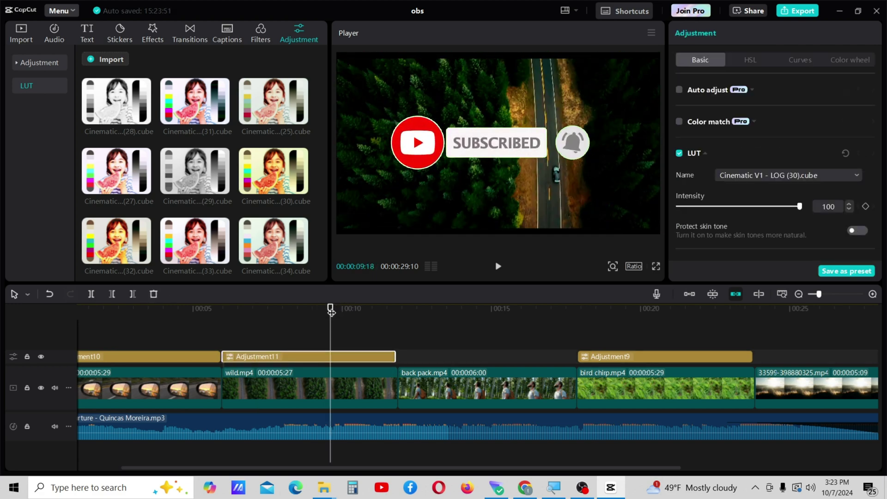
click(271, 332)
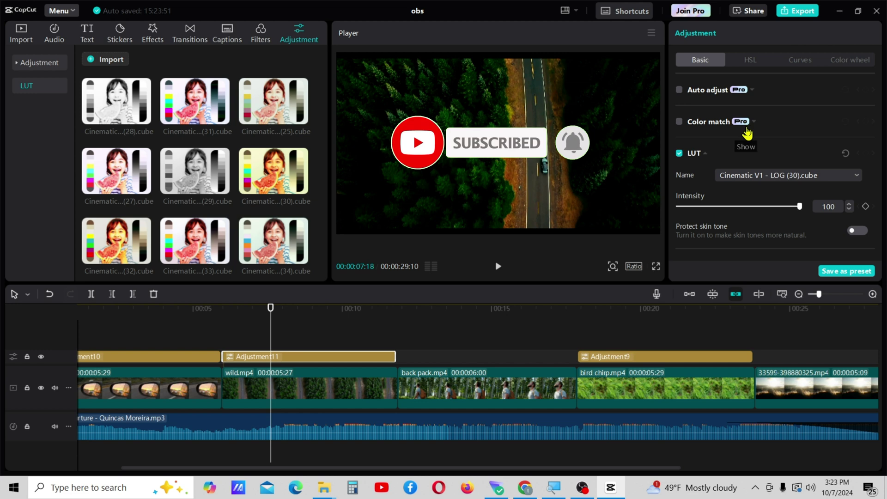
scroll(749, 139, down, 5)
scroll(767, 127, up, 3)
scroll(768, 127, up, 2)
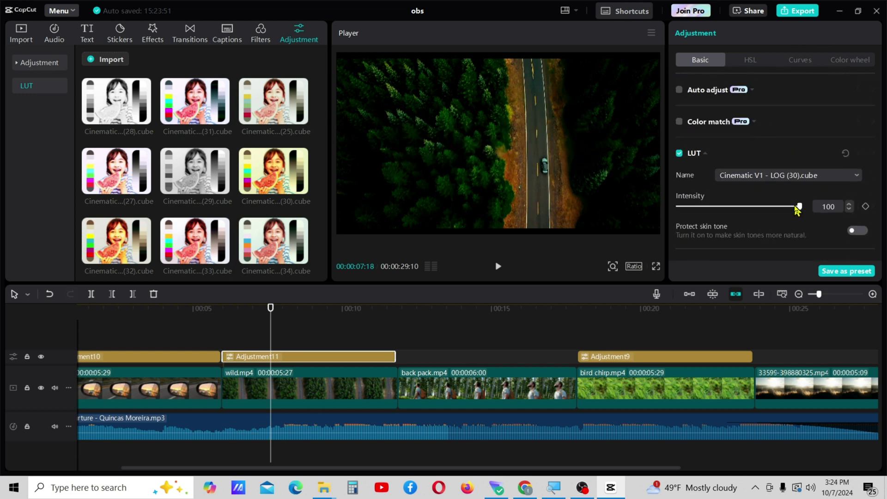
drag(799, 207, 775, 212)
Set Temp to -6, Tint to -5 and Saturation to -4 on the wild.mp4 adjustment layer
scroll(771, 210, down, 4)
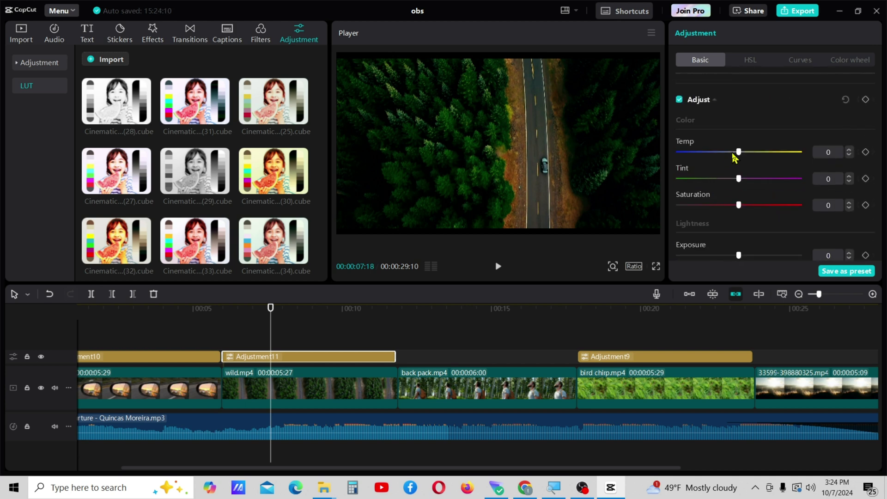
click(738, 152)
click(849, 181)
click(850, 181)
click(851, 175)
drag(738, 179, 732, 179)
click(849, 209)
click(849, 209)
click(849, 209)
drag(734, 209, 735, 210)
Slightly raise the wild.mp4 adjustment layer's Highlight, set its Clarity to 15 and give it a slight positive Vignette
scroll(741, 214, down, 1)
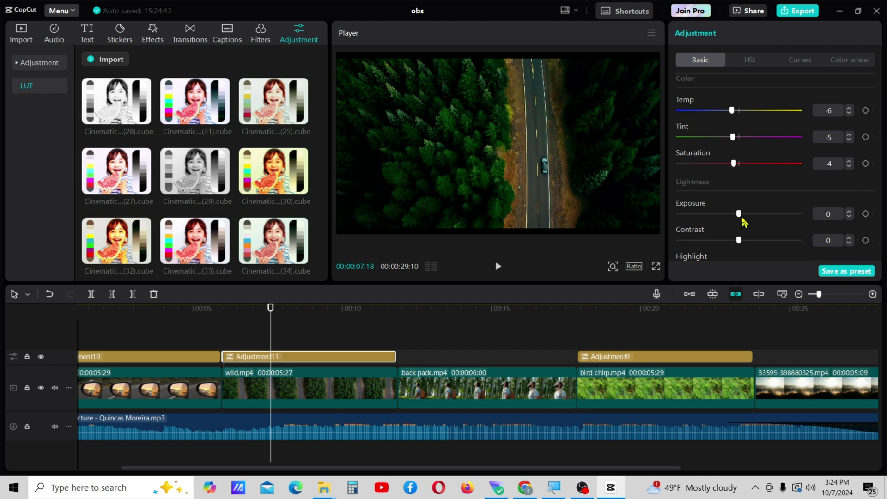
scroll(760, 225, down, 1)
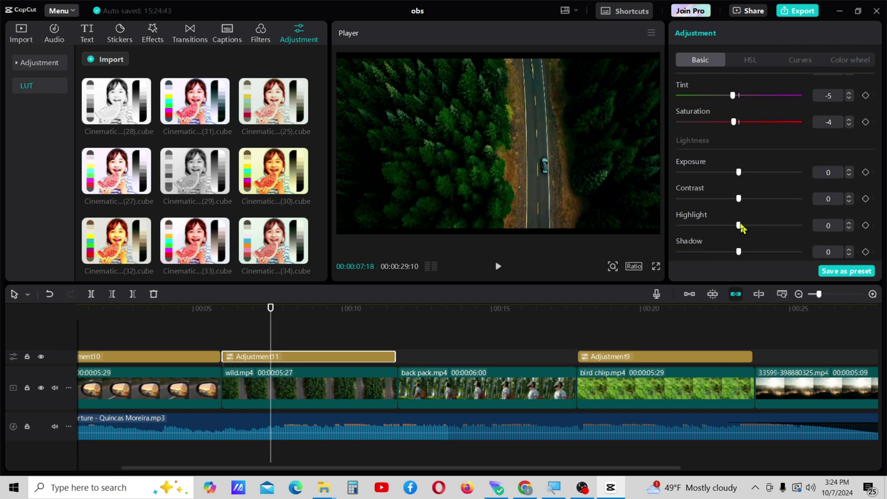
drag(739, 225, 743, 226)
scroll(768, 228, down, 5)
drag(678, 174, 696, 175)
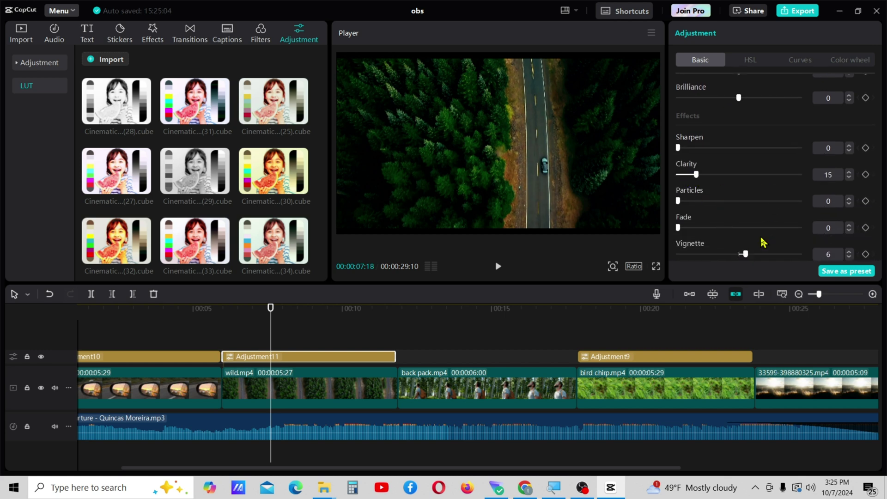
click(850, 258)
click(849, 257)
Set red's Saturation to -6 in the adjustment layer's HSL settings and slightly raise green's Tint and Lightness
click(749, 61)
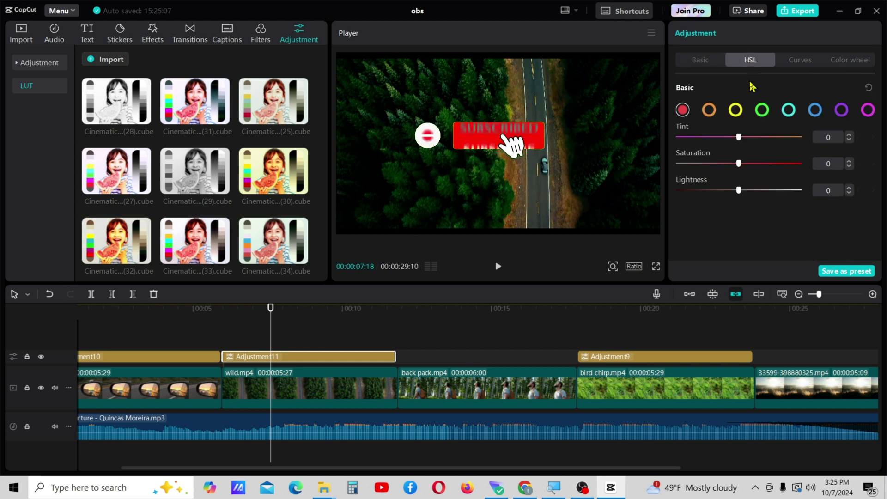
click(850, 167)
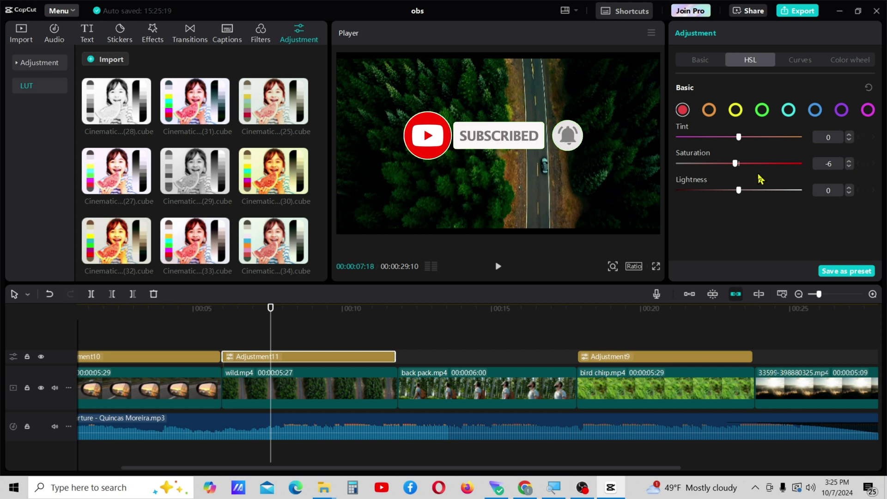
click(762, 109)
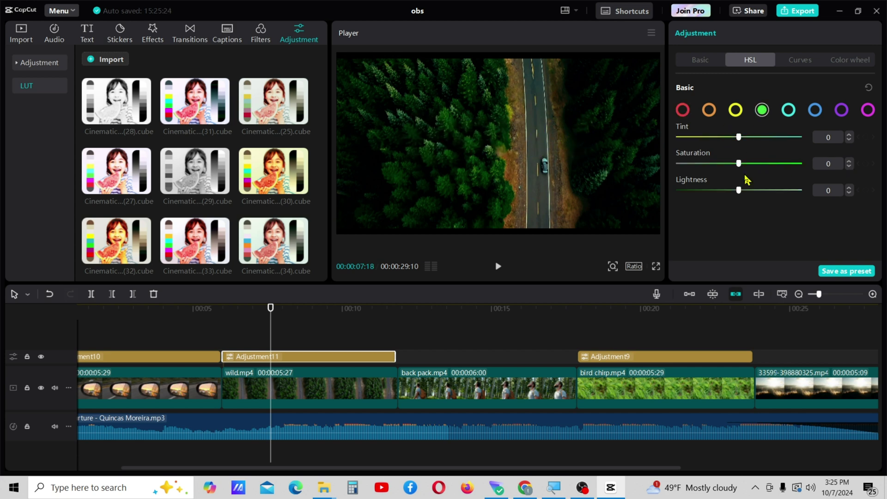
drag(742, 142, 743, 140)
click(849, 135)
drag(740, 190, 742, 190)
Set Tint to -7 and Saturation to 6 on the wild.mp4 clip itself
click(319, 391)
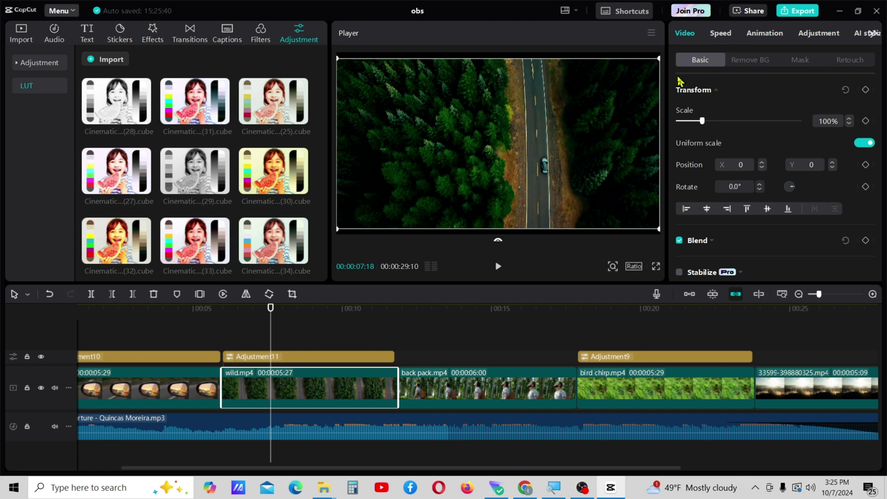
click(819, 33)
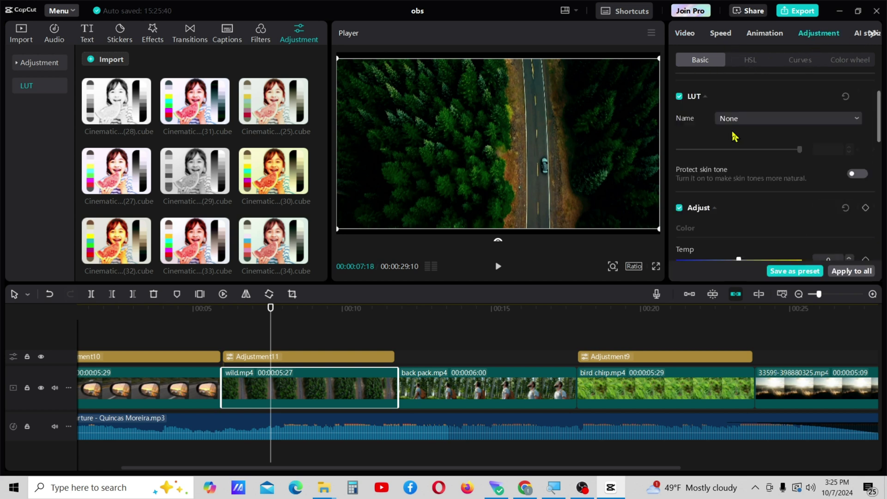
scroll(739, 144, down, 5)
scroll(745, 149, up, 2)
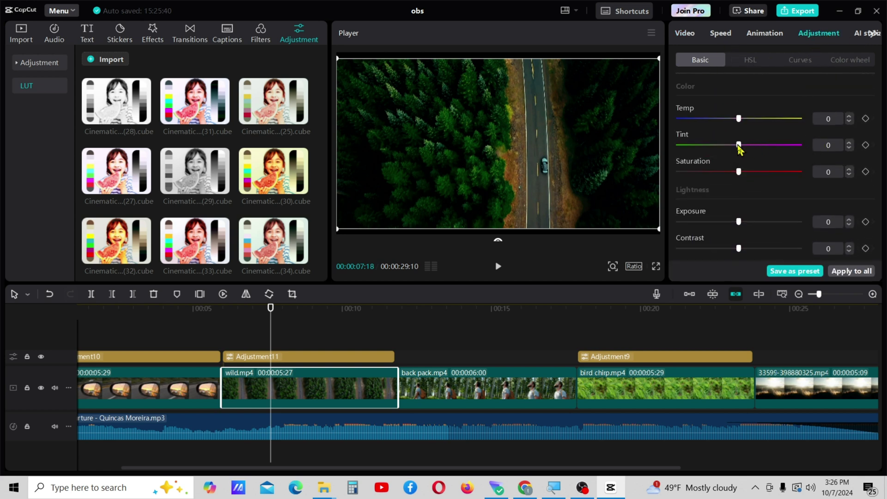
drag(739, 146, 747, 173)
Set the wild.mp4 clip's Shadow to 6 and Whites to 2
scroll(751, 185, down, 1)
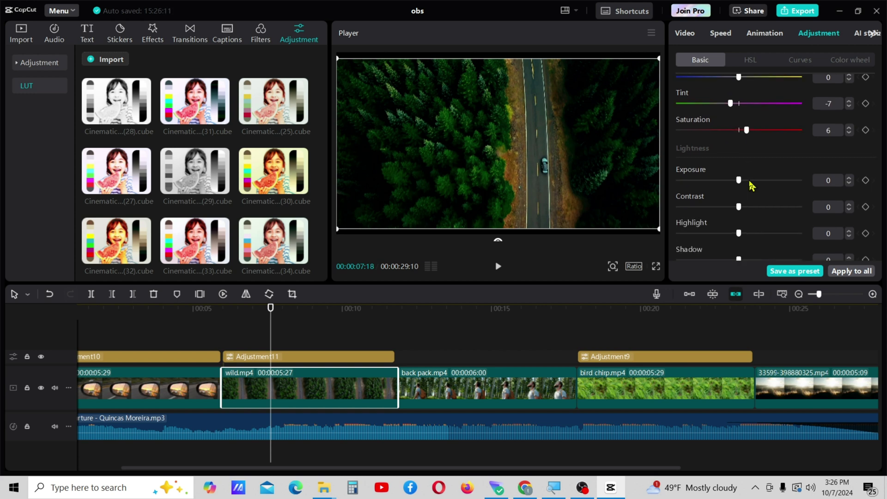
scroll(751, 185, down, 1)
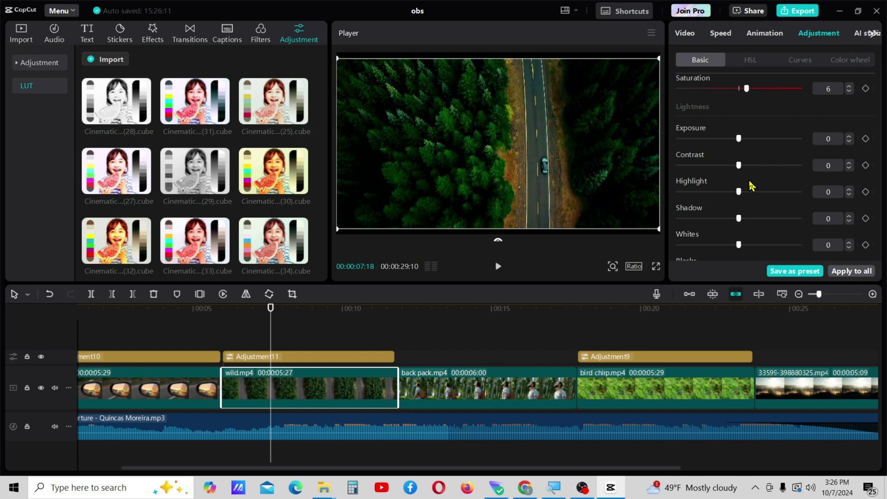
scroll(751, 186, up, 1)
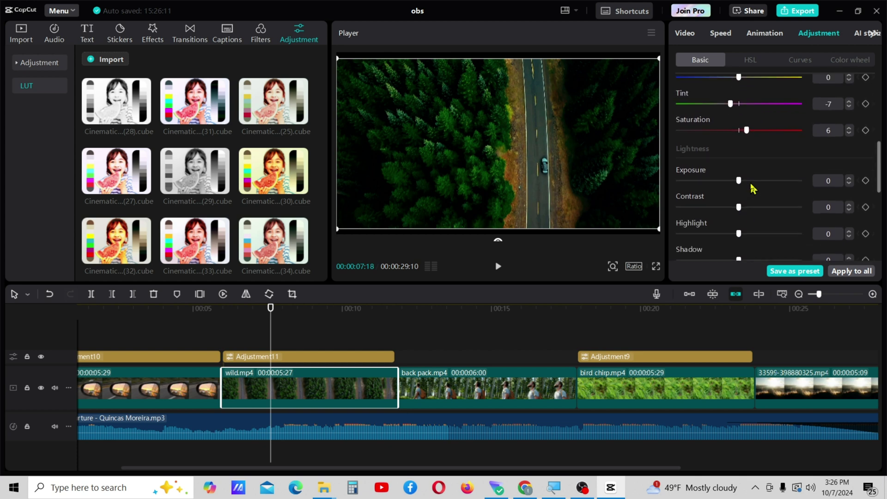
scroll(751, 184, down, 2)
scroll(751, 185, down, 1)
drag(738, 177, 746, 178)
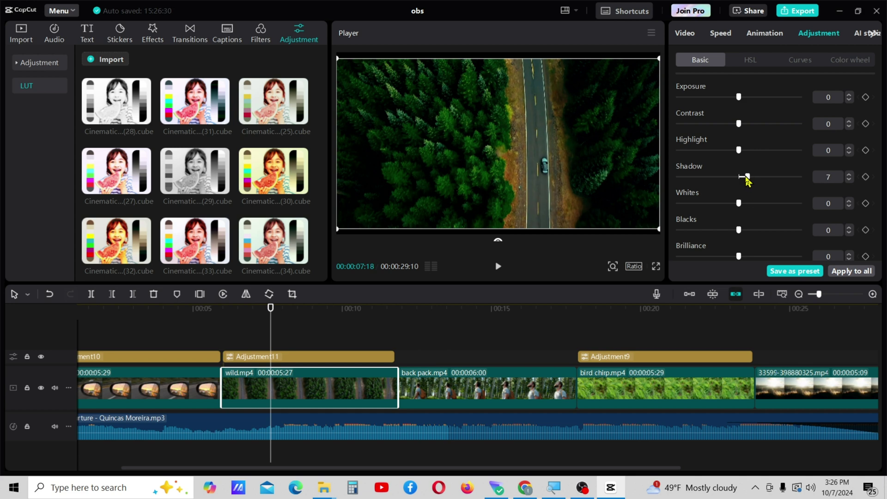
scroll(749, 189, down, 3)
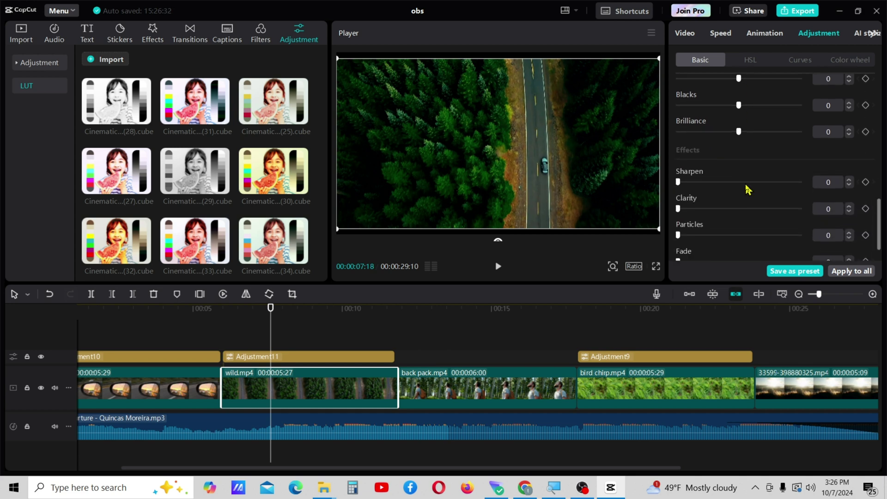
scroll(743, 183, up, 3)
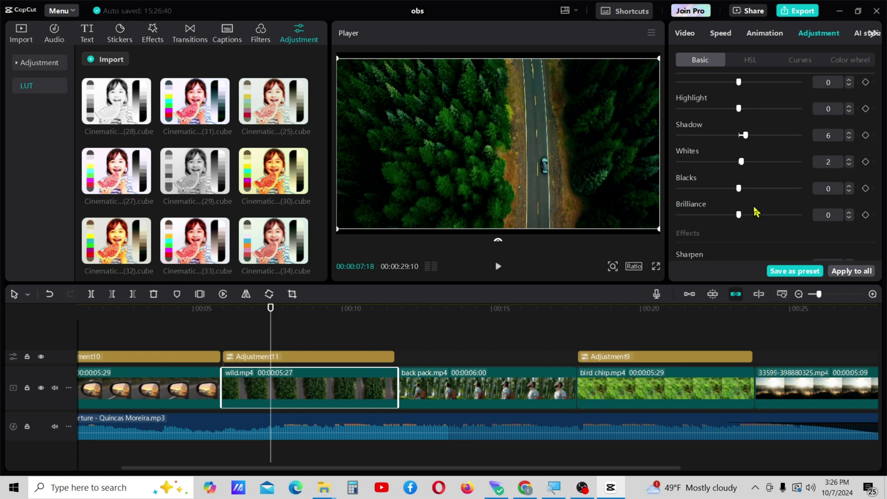
Set the wild.mp4 clip's Clarity to 6
scroll(748, 194, down, 3)
drag(678, 215, 685, 216)
scroll(713, 218, down, 1)
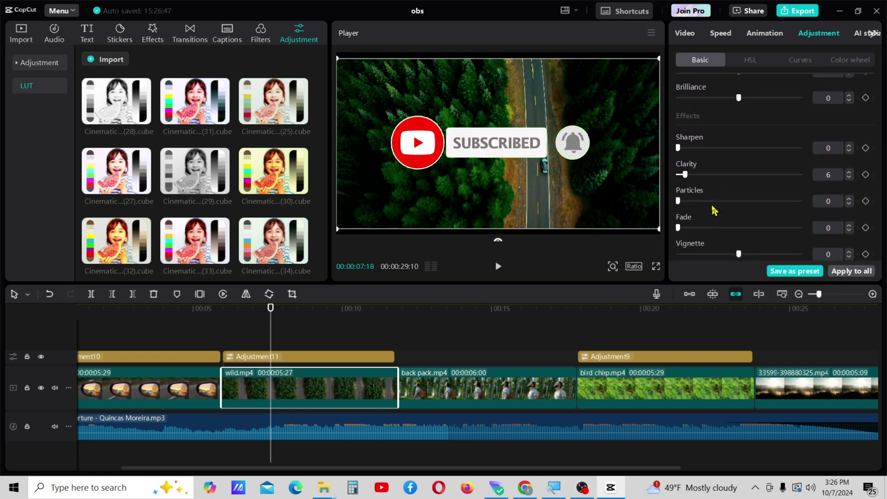
In the wild.mp4 clip's HSL settings, slightly adjust green and set yellow's Saturation to -6
click(758, 63)
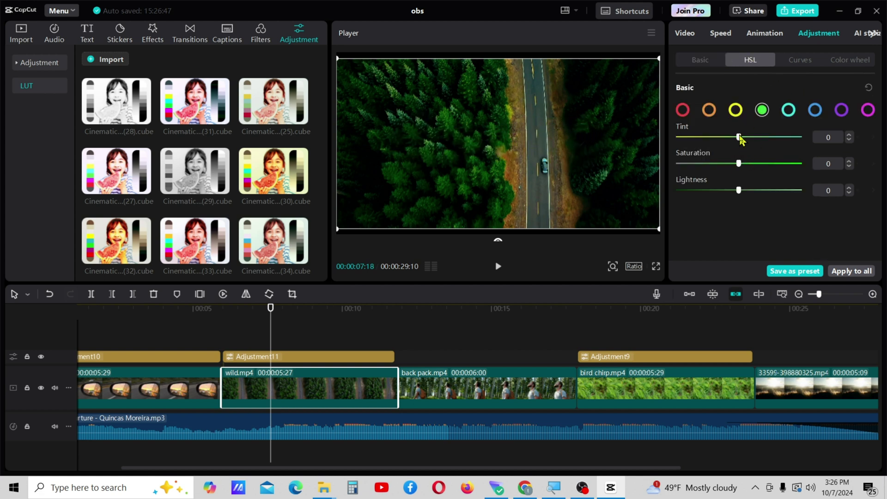
drag(740, 139, 742, 191)
click(740, 111)
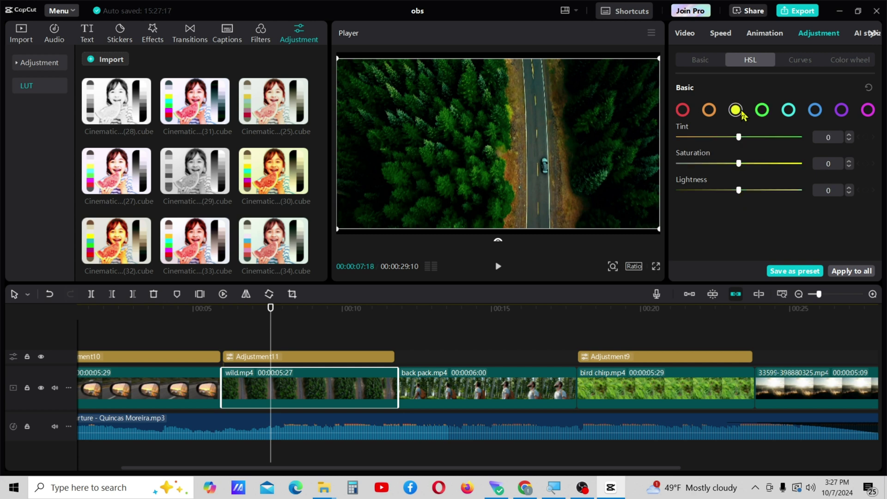
drag(739, 163, 743, 167)
drag(743, 164, 736, 187)
Play back the graded wild.mp4 clip from near its start to check the color
click(269, 309)
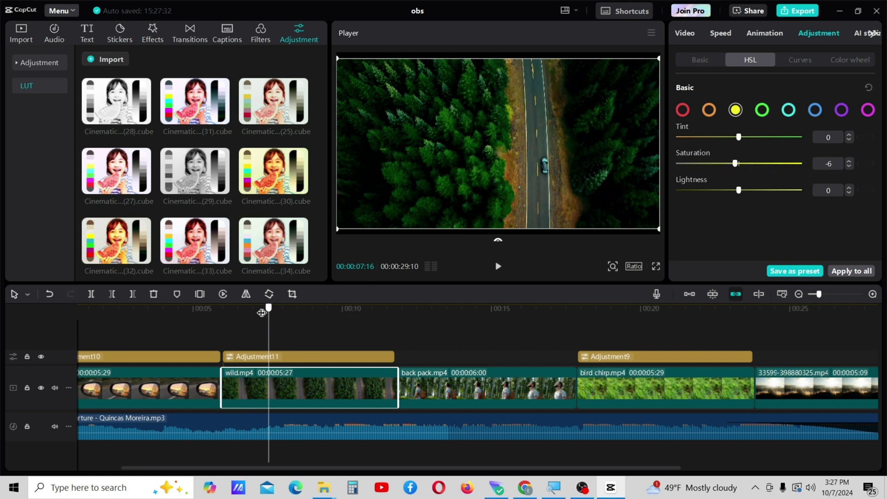
drag(262, 313, 242, 307)
click(499, 268)
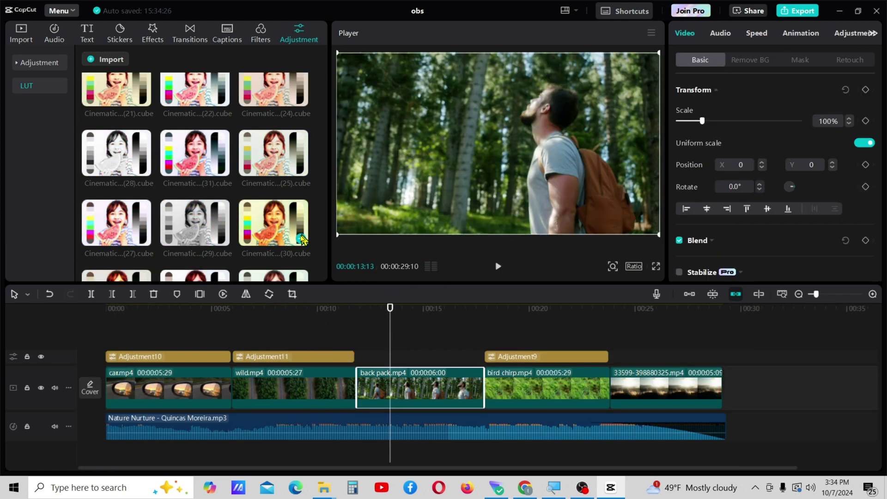
Add a Cinematic V1 - LOG (30) LUT adjustment layer spanning back pack.mp4 and set its Intensity to 45
click(300, 238)
drag(391, 357, 359, 357)
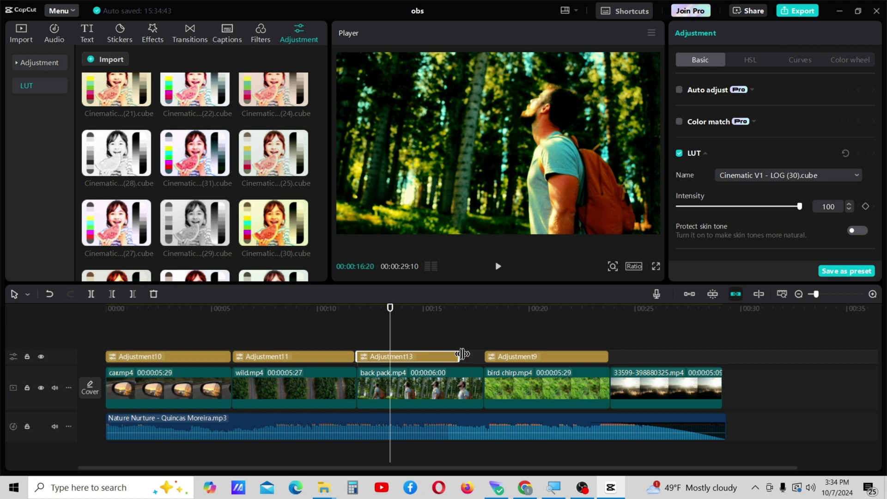
drag(462, 354, 484, 355)
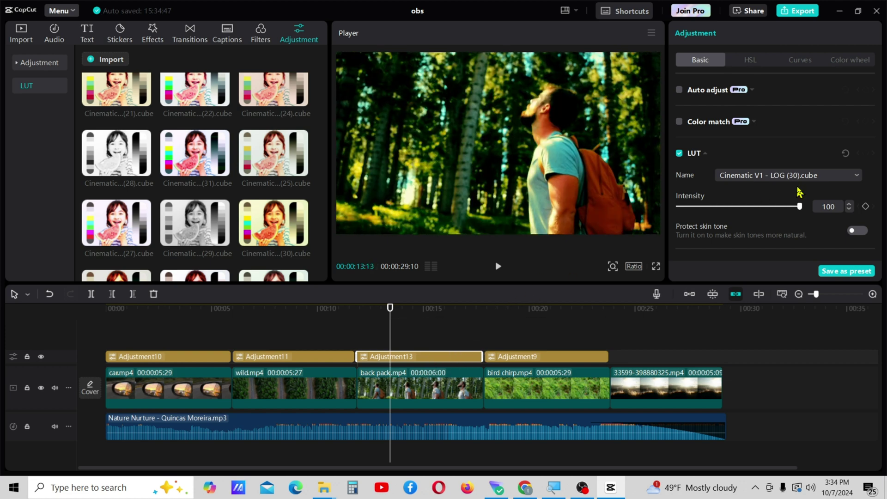
drag(800, 206, 731, 208)
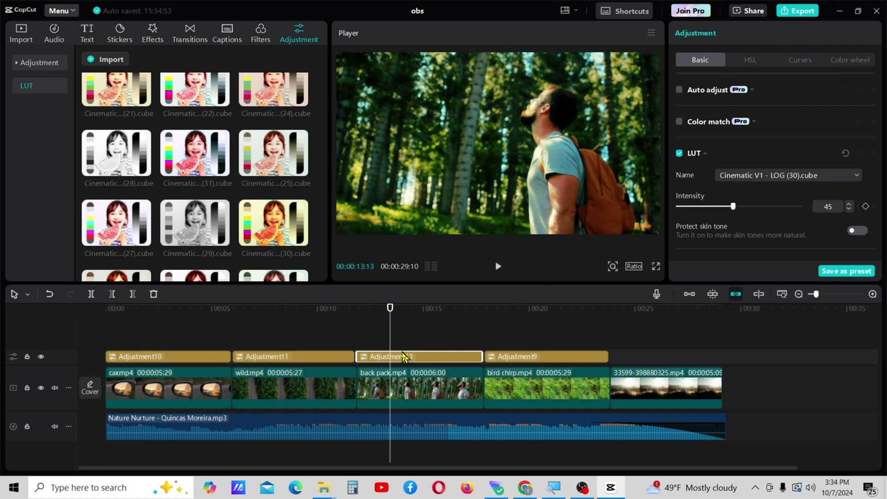
Set the back pack.mp4 adjustment layer's Temp to 5, Tint to -5 and Saturation to -3
scroll(731, 166, down, 5)
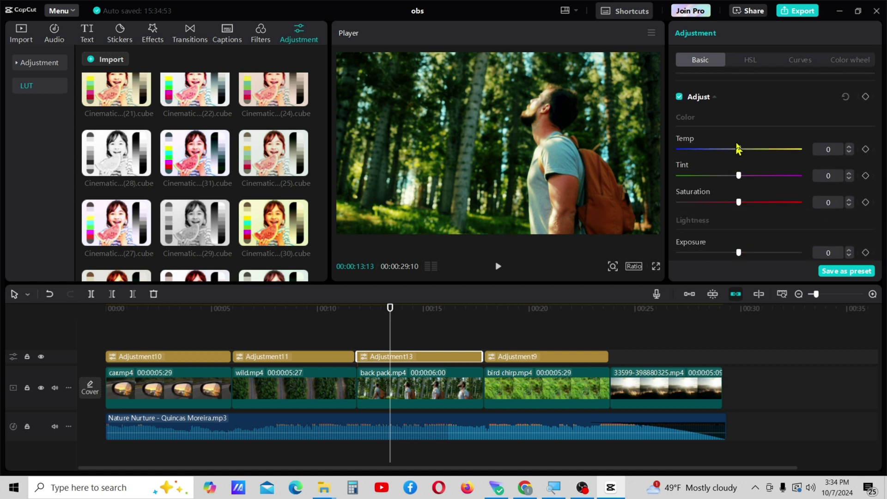
mouse_move(739, 149)
mouse_down()
mouse_move(733, 132)
mouse_move(735, 158)
mouse_up()
scroll(744, 179, down, 2)
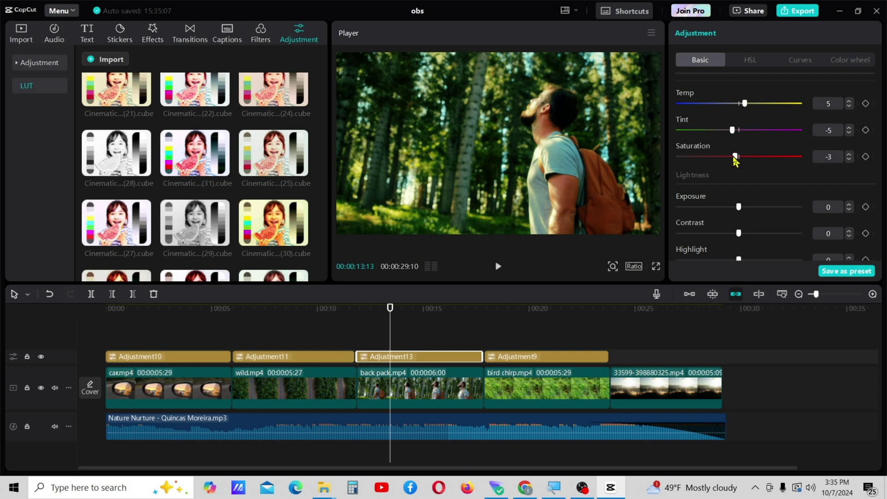
Set the back pack.mp4 adjustment layer's Highlight to -5 and Whites to 2
scroll(736, 159, down, 1)
mouse_move(739, 218)
mouse_down()
mouse_move(741, 228)
mouse_move(731, 226)
mouse_move(740, 231)
mouse_up()
scroll(735, 219, down, 1)
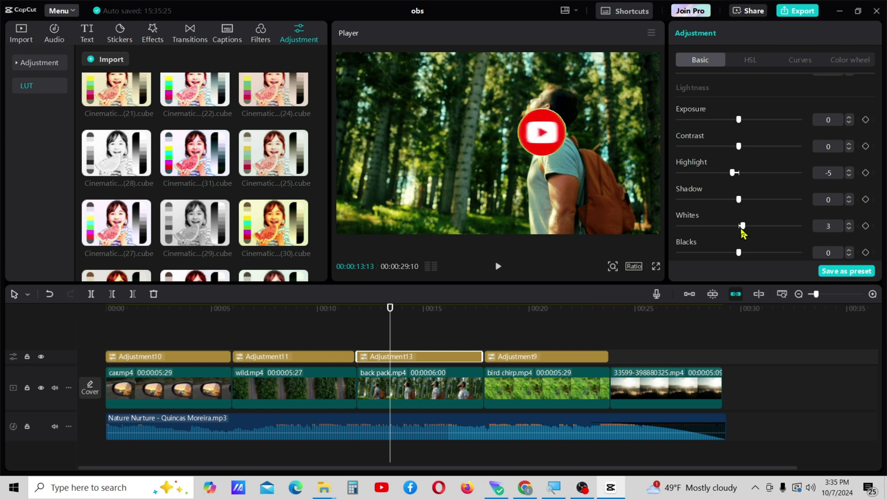
click(849, 229)
Set the back pack.mp4 adjustment layer's Clarity to 10 and Vignette to 4
scroll(773, 225, down, 3)
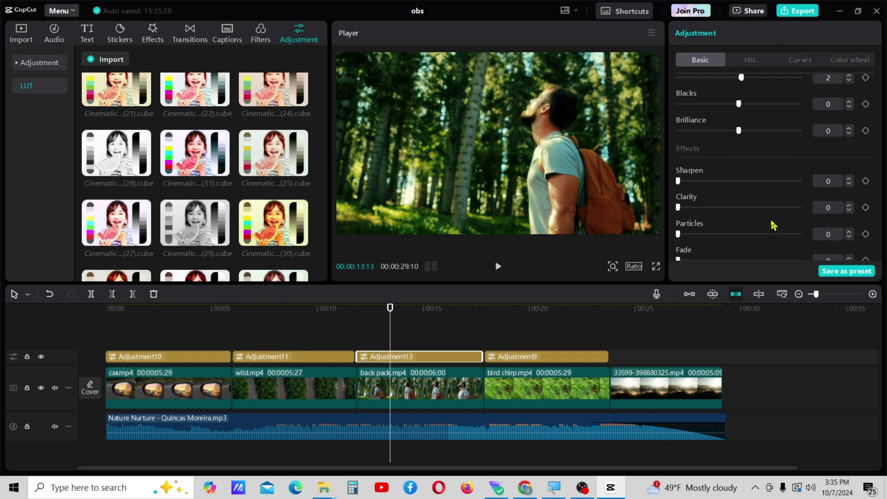
scroll(765, 192, down, 2)
drag(678, 175, 689, 180)
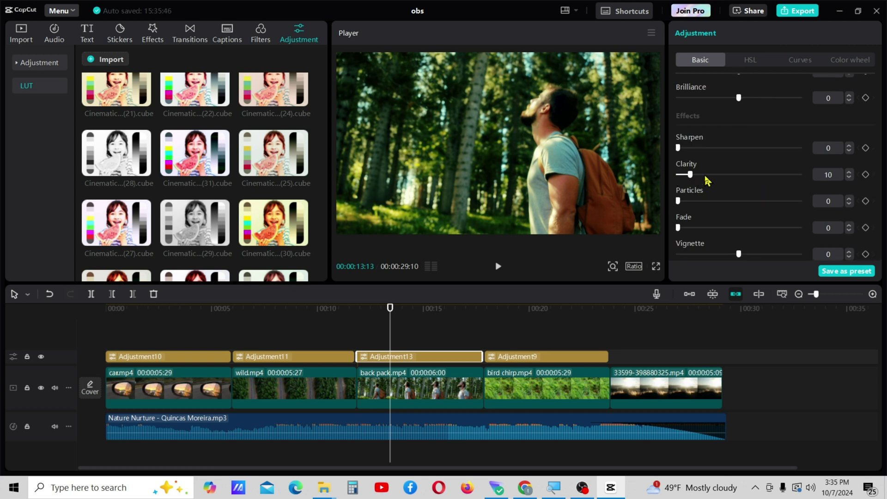
drag(738, 254, 742, 254)
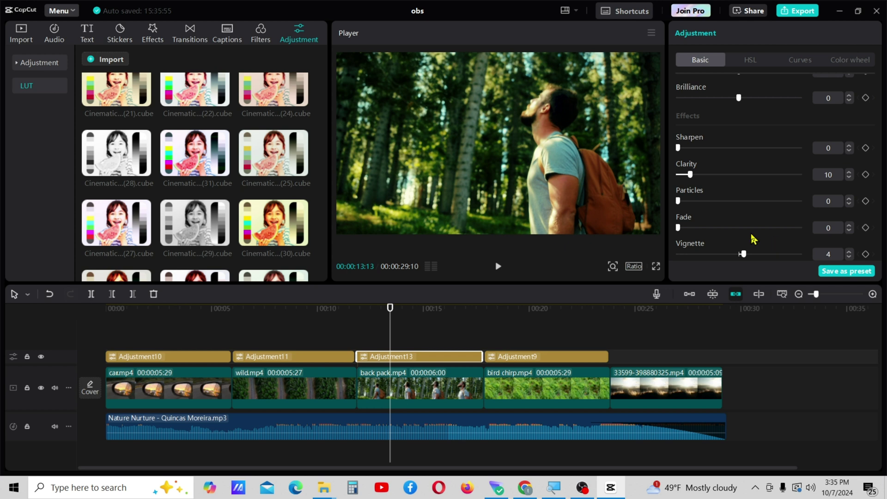
Slightly adjust orange and green in the back pack.mp4 adjustment layer's HSL settings and play back the result
click(765, 62)
click(710, 111)
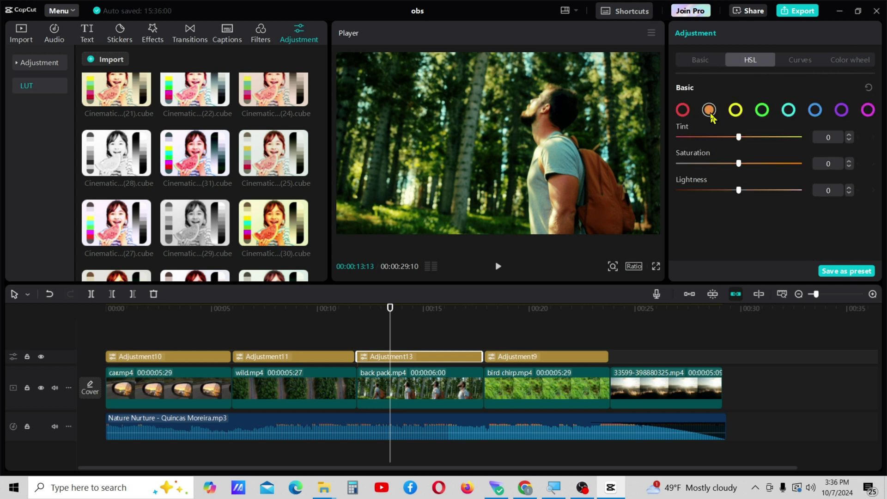
drag(739, 137, 736, 192)
click(762, 113)
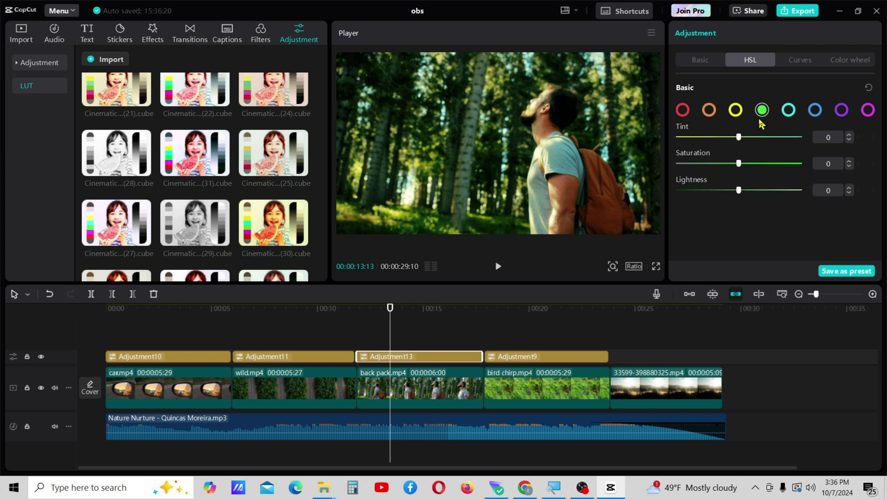
drag(738, 139, 736, 164)
drag(736, 190, 737, 190)
click(498, 267)
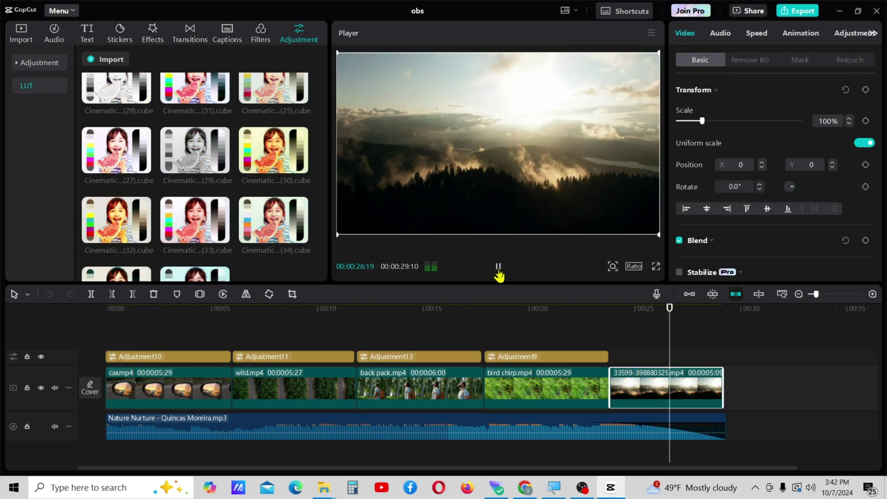
Add a Cinematic V1 - LOG (30) LUT adjustment layer spanning the final clip, 33599-398880325.mp4, and set its Intensity to 55
click(499, 267)
click(301, 166)
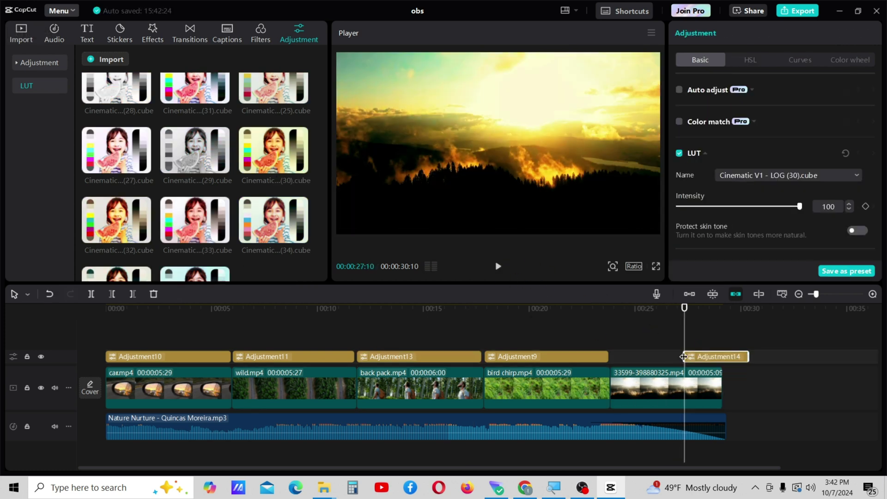
drag(701, 360, 748, 367)
right_click(627, 365)
ctrl+scroll(647, 365, up, 2)
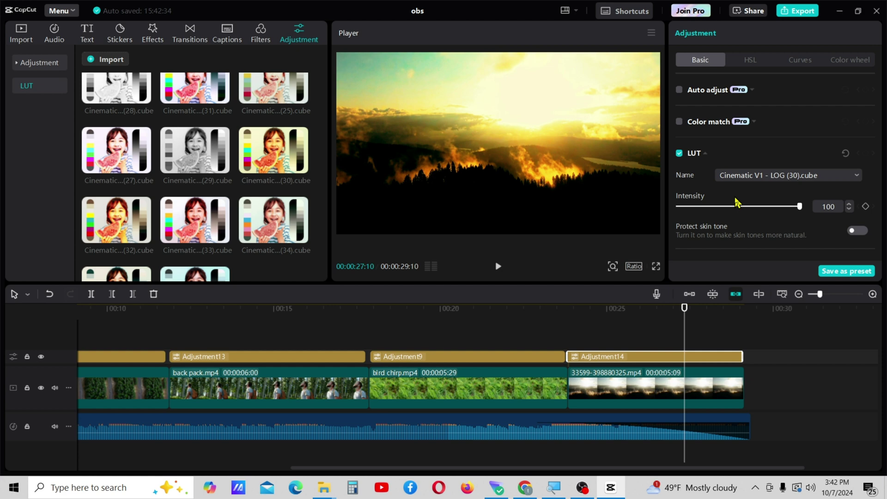
drag(804, 210, 726, 219)
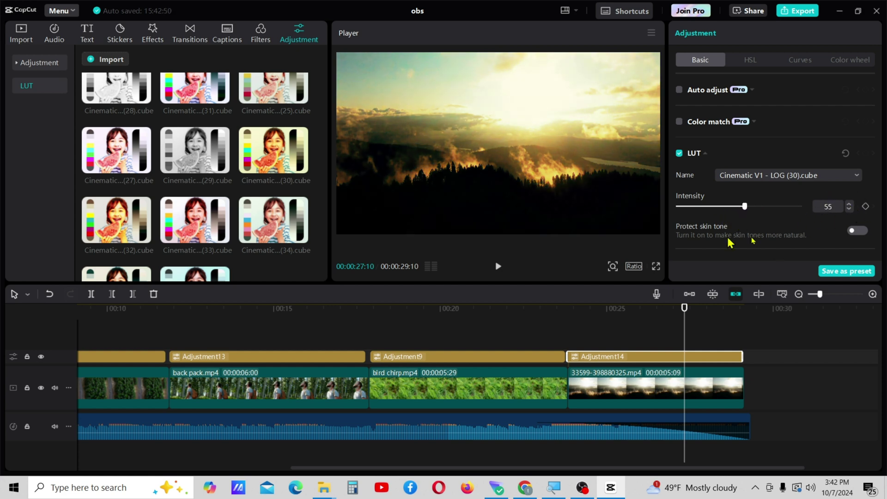
Set the final clip's adjustment layer Tint to 7, using an earlier frame of the clip as preview
drag(696, 319, 649, 319)
scroll(723, 231, down, 1)
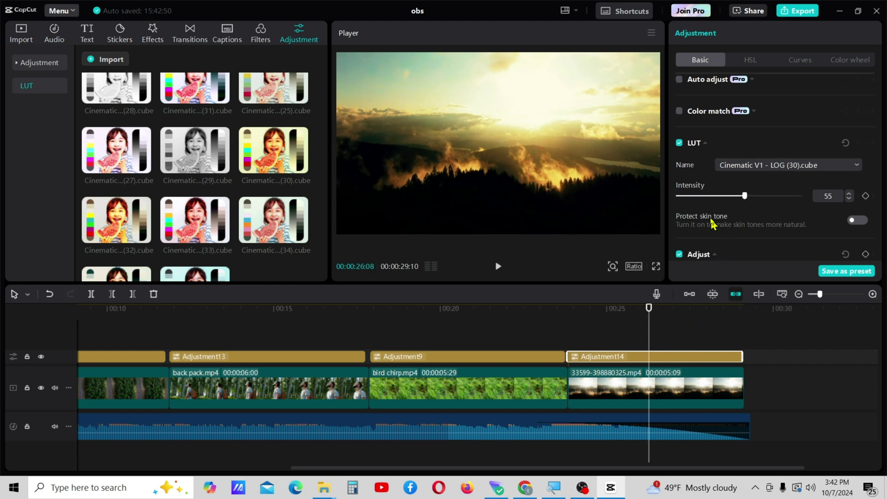
scroll(727, 219, down, 4)
drag(739, 131, 746, 131)
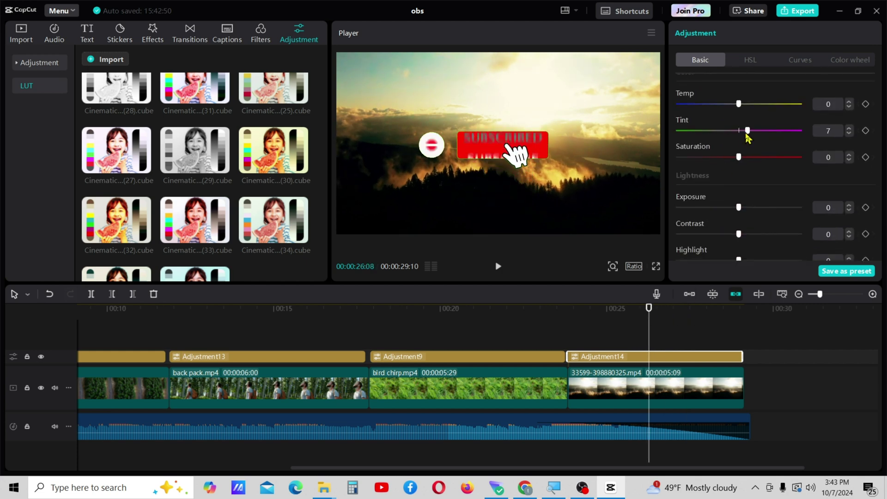
Set the final clip's adjustment layer Highlight to -7 and Whites to -5
scroll(773, 148, down, 3)
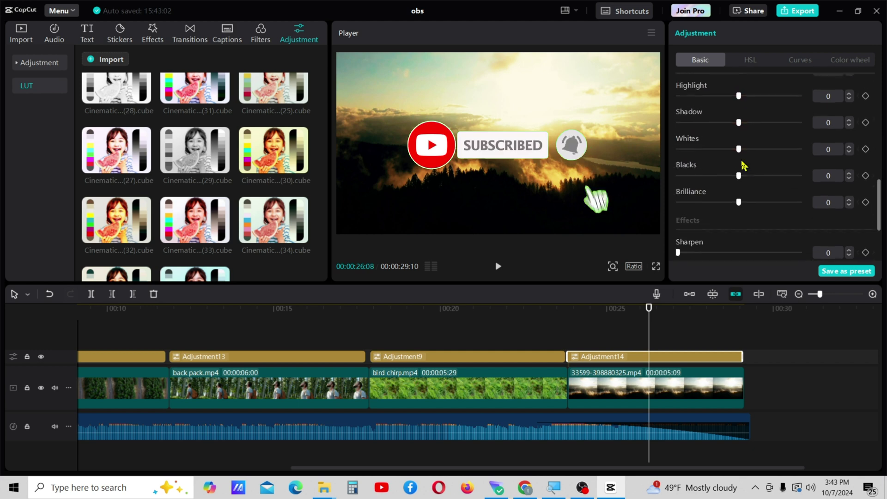
drag(738, 92, 726, 92)
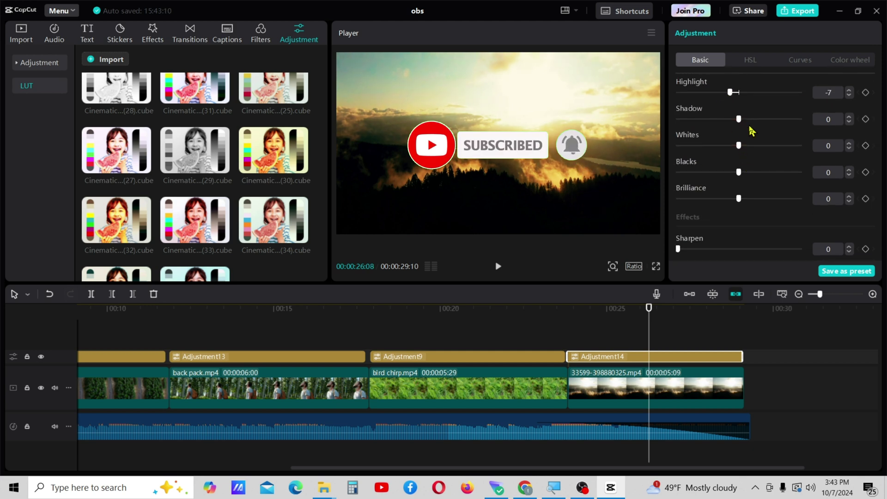
click(849, 148)
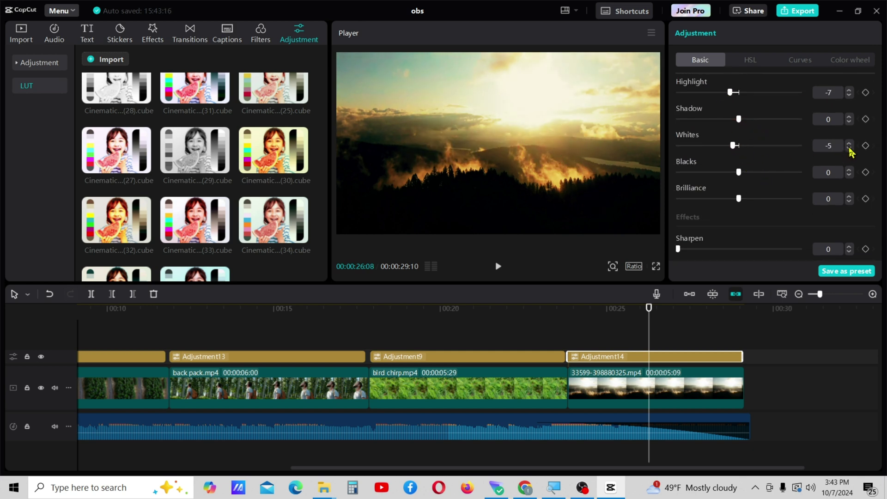
Set the final clip's adjustment layer Clarity to 7 and Vignette to 5
scroll(732, 203, down, 2)
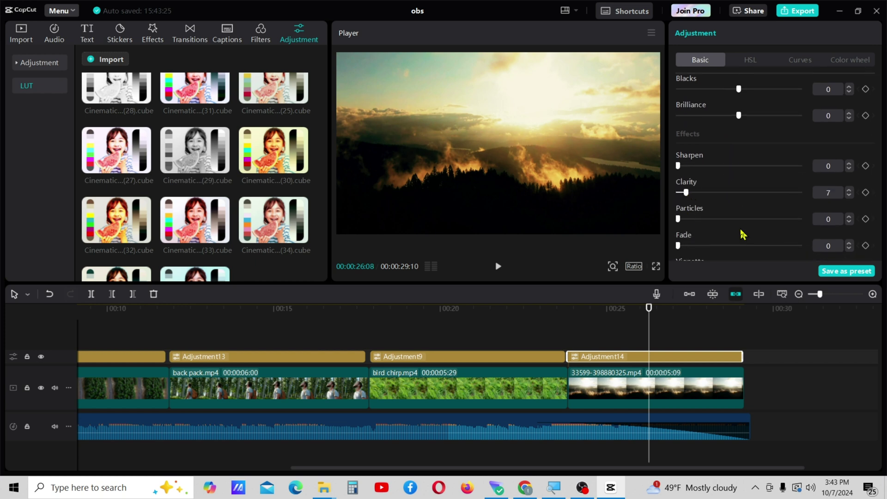
scroll(743, 234, down, 1)
drag(740, 254, 744, 255)
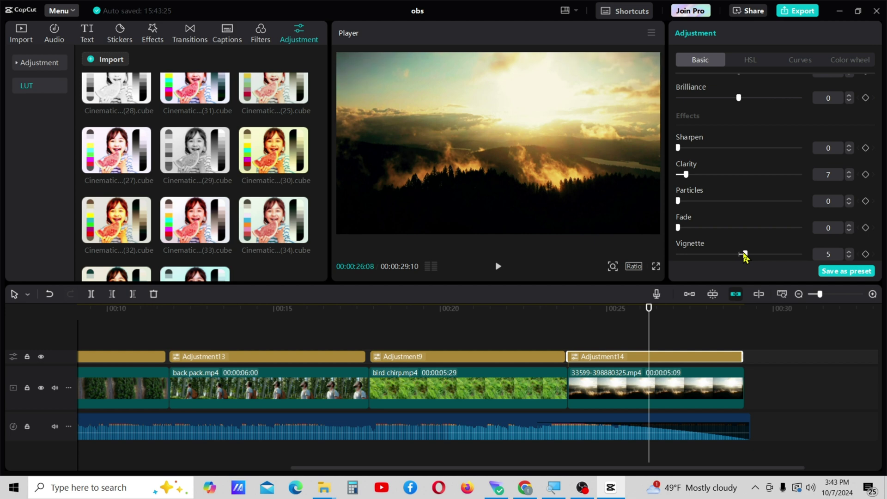
In the layer's HSL settings, set yellow's Tint to -12 and Lightness to -8, and orange's Tint to -11, Saturation to -4 and Lightness to 11
click(751, 59)
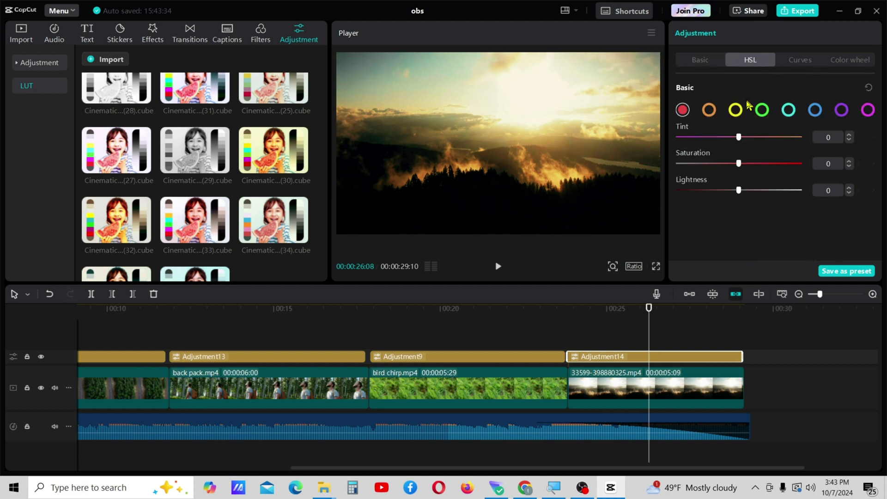
click(737, 110)
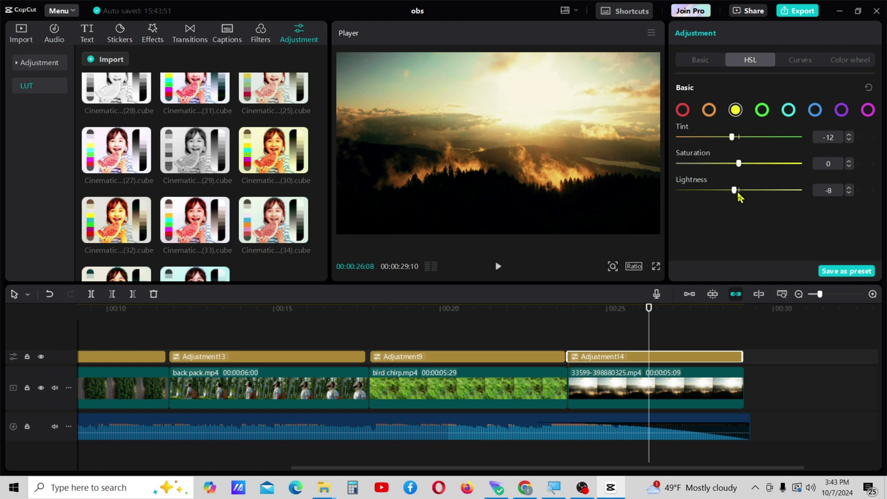
click(710, 111)
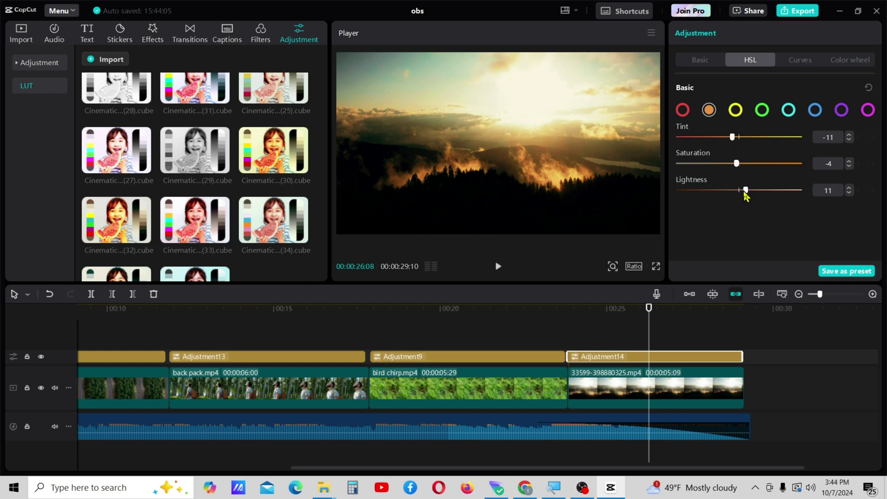
Set Highlight to -7 on the final clip, 33599-398880325.mp4, itself
click(674, 378)
scroll(770, 173, down, 5)
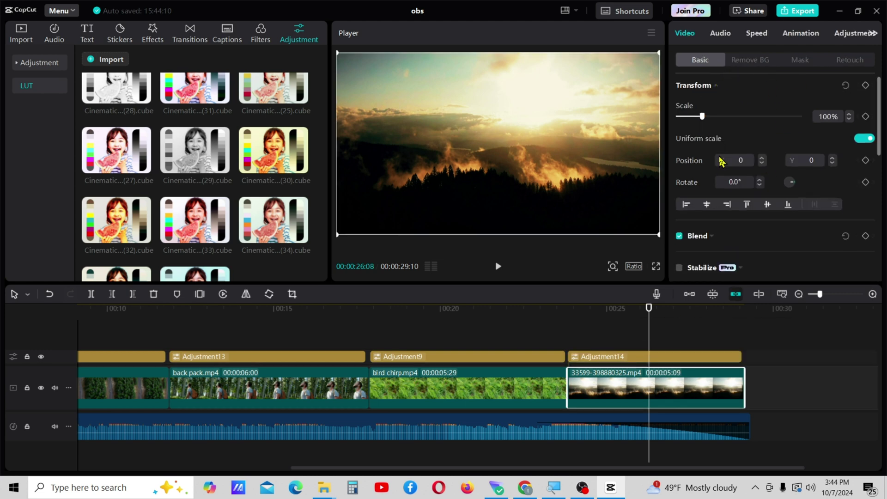
click(844, 34)
scroll(788, 157, down, 5)
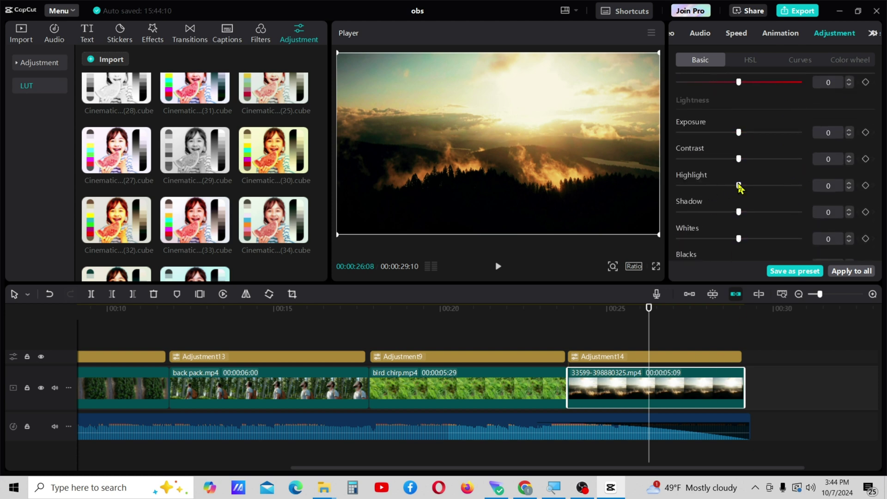
drag(734, 187, 735, 187)
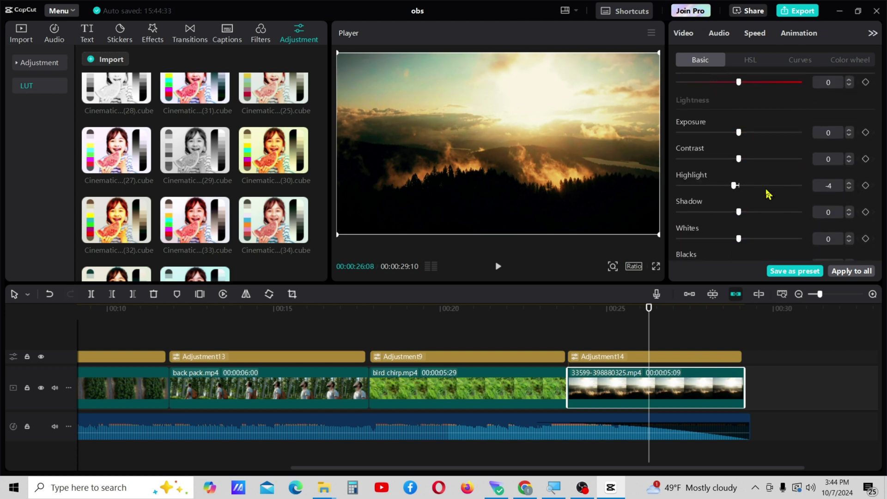
Play back the final clip from near its start to check the graded sunset
click(626, 308)
click(498, 267)
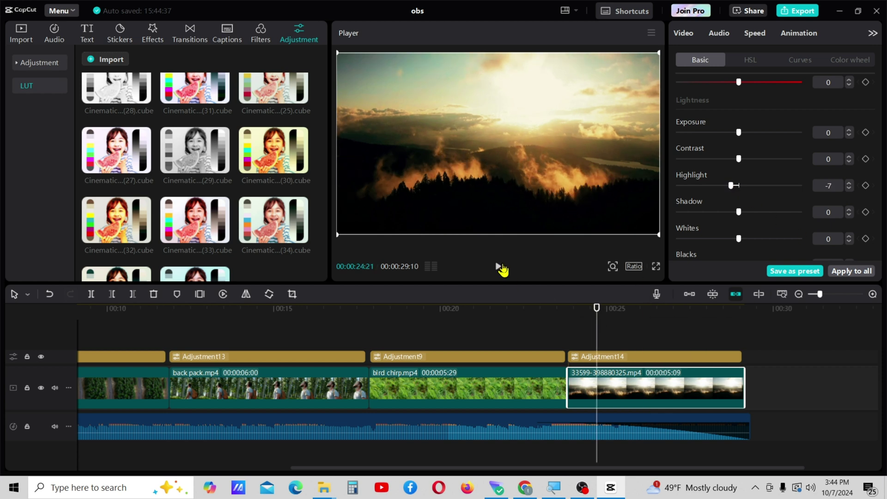
click(501, 267)
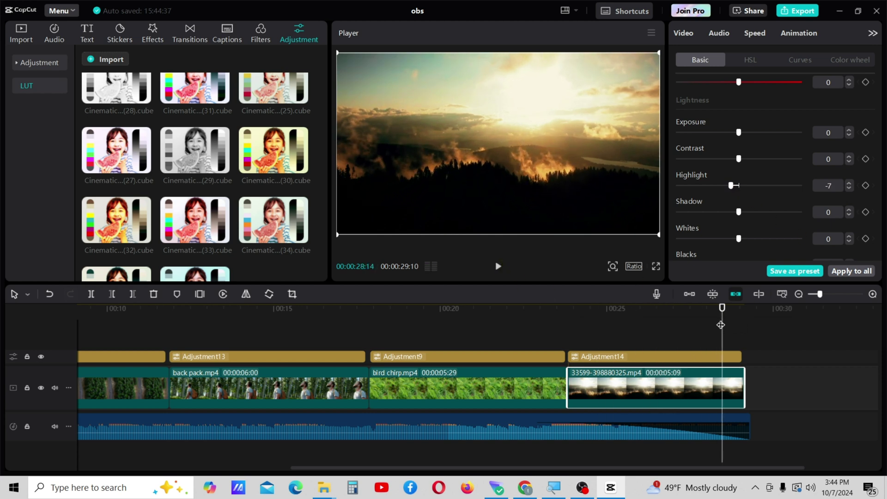
Play back the start of the timeline to review the graded car.mp4 clip up to about 5 seconds
click(598, 323)
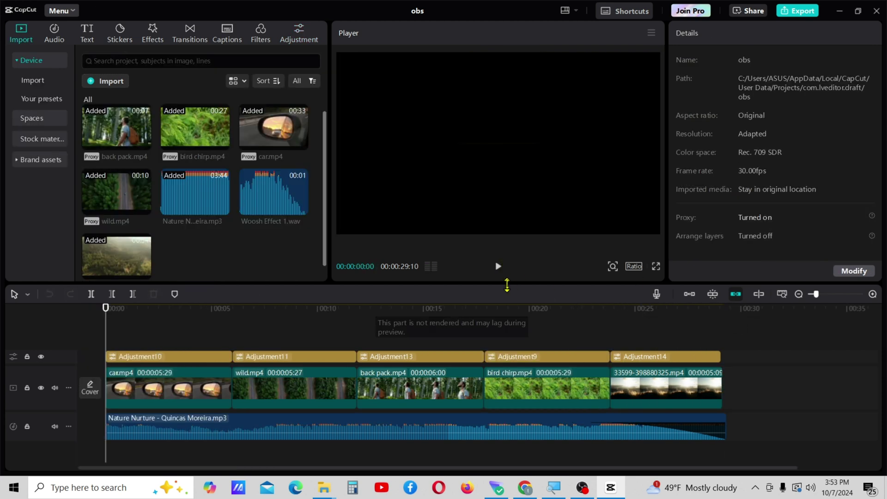
click(499, 267)
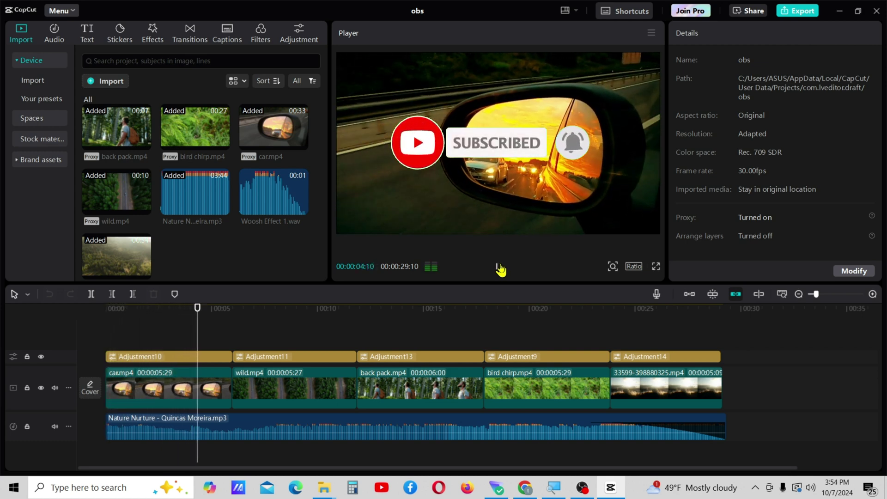
click(500, 268)
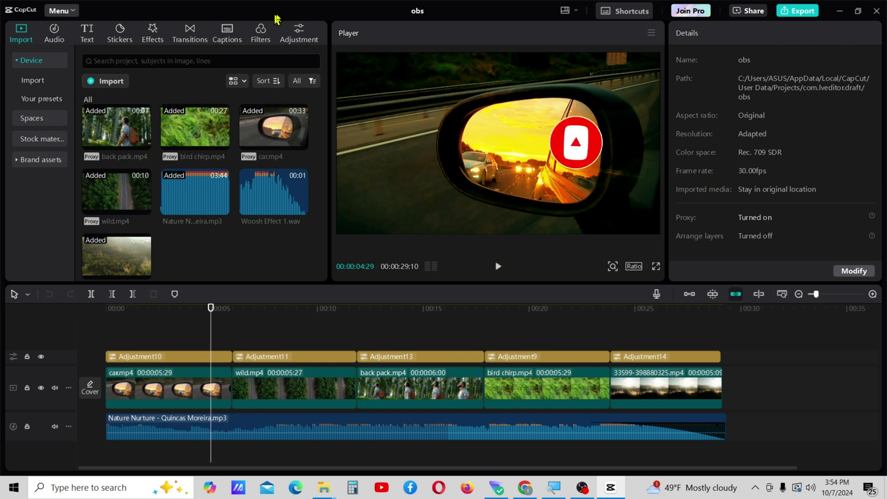
Search the transitions for woosh and add Woosh between car.mp4 and wild.mp4, accepting duplicate frames
click(185, 32)
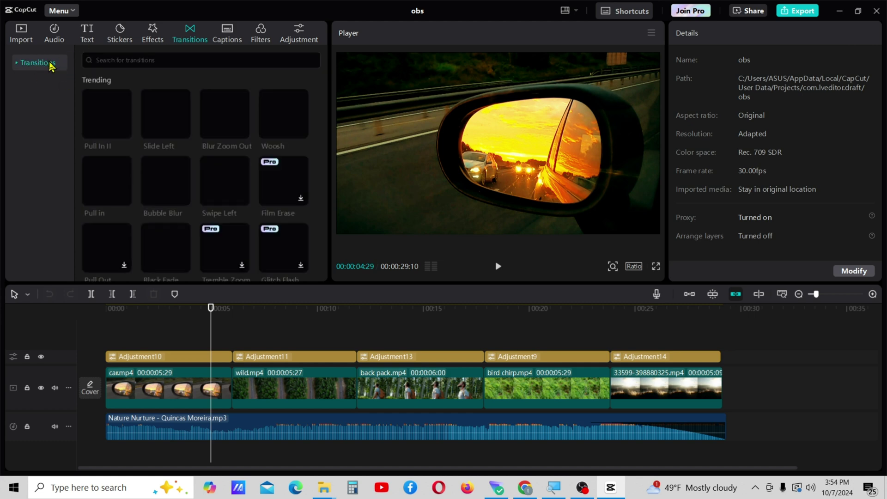
click(112, 60)
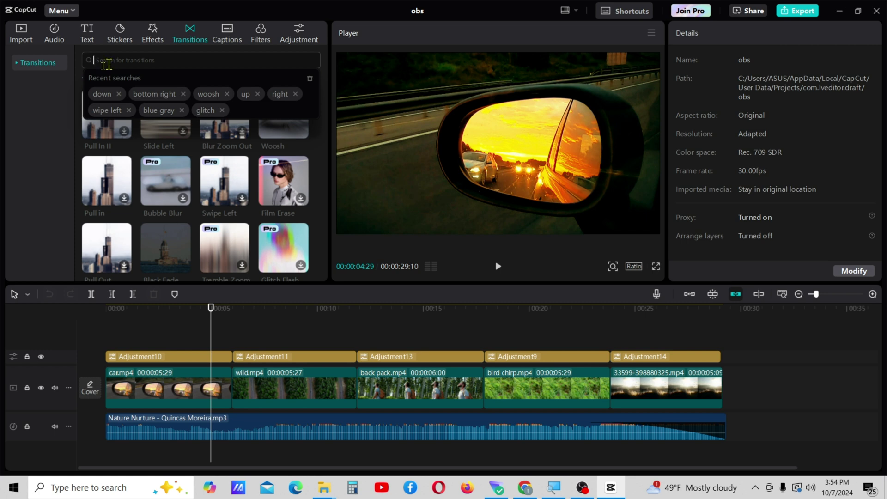
click(44, 103)
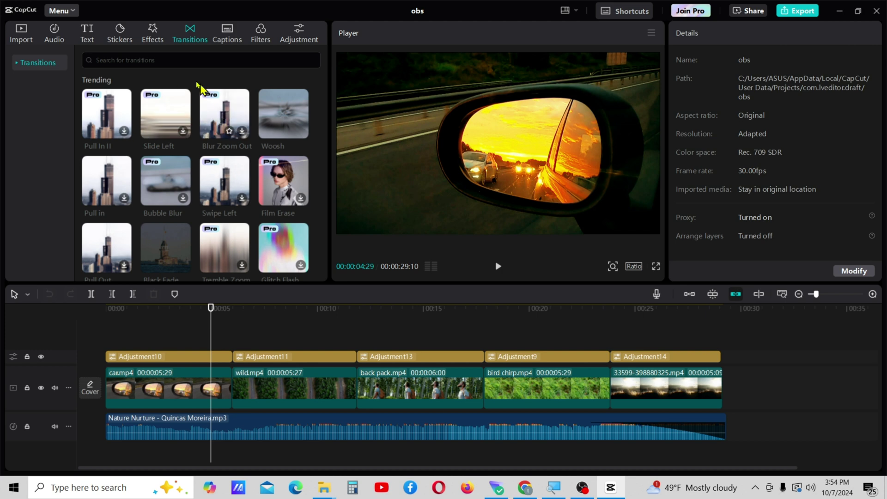
click(145, 60)
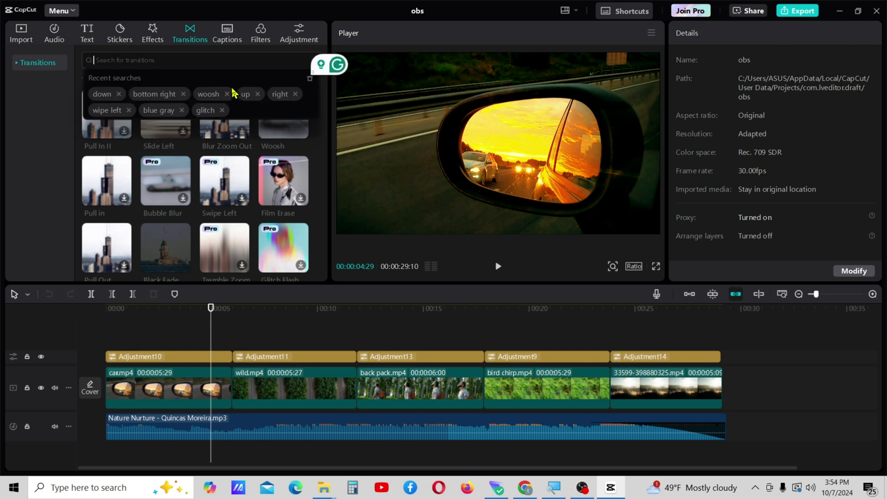
click(209, 93)
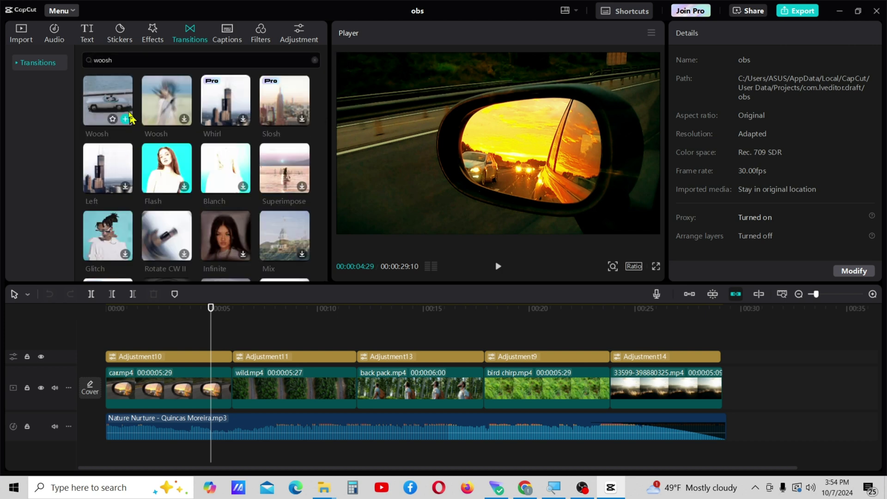
click(185, 390)
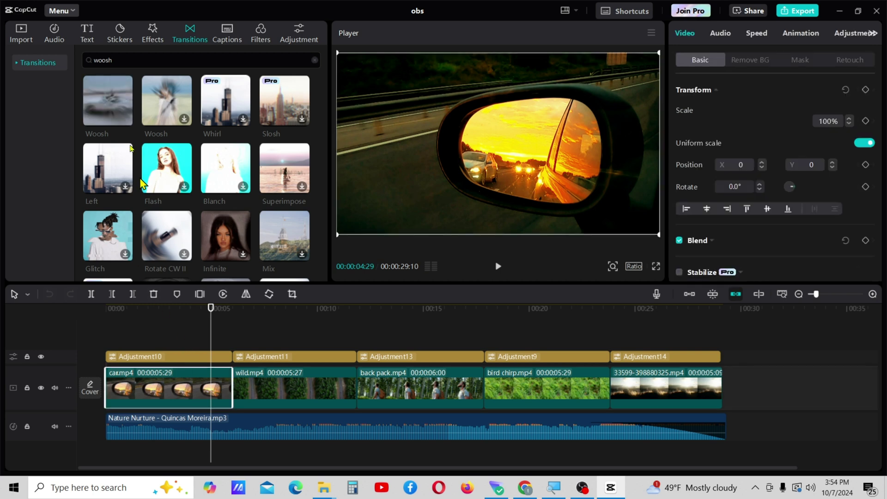
click(125, 119)
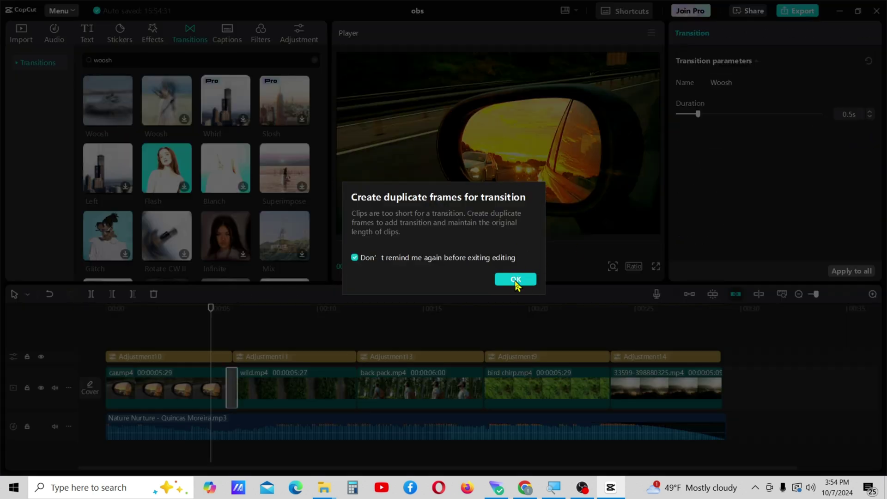
click(516, 280)
Set the Woosh transition's duration to 1.5 s and play back the cut between car.mp4 and wild.mp4
key(space)
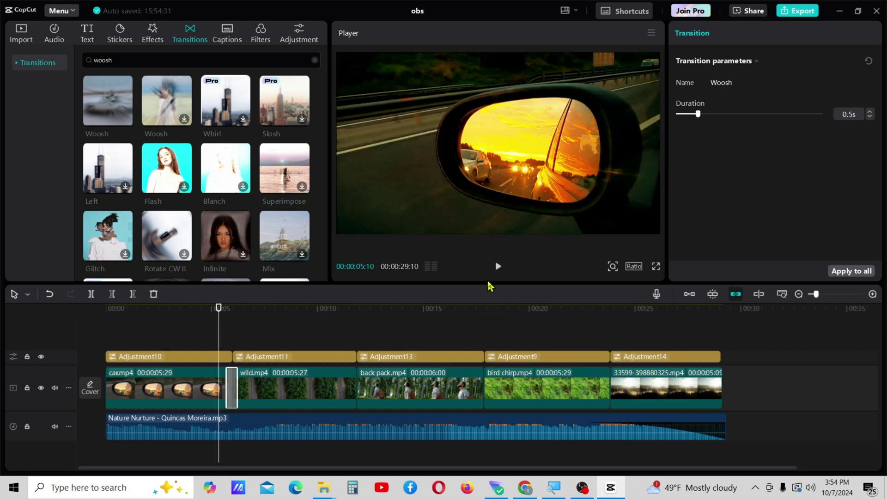
click(498, 268)
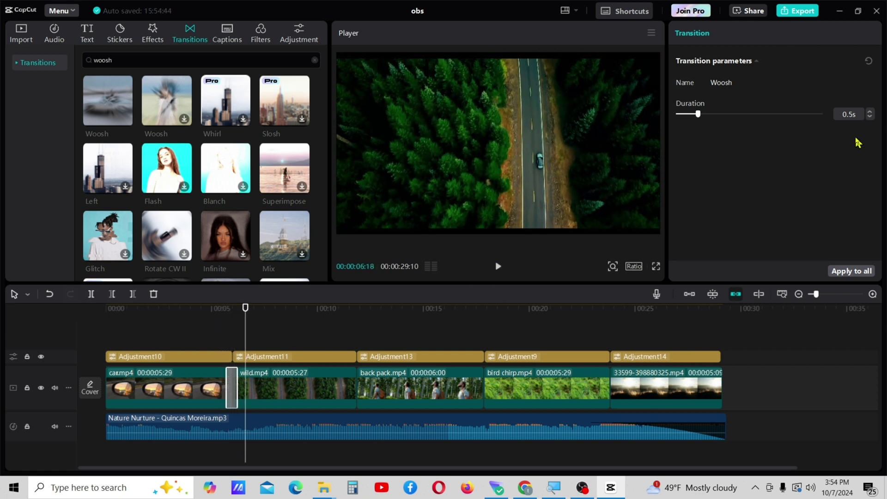
click(871, 112)
click(871, 112)
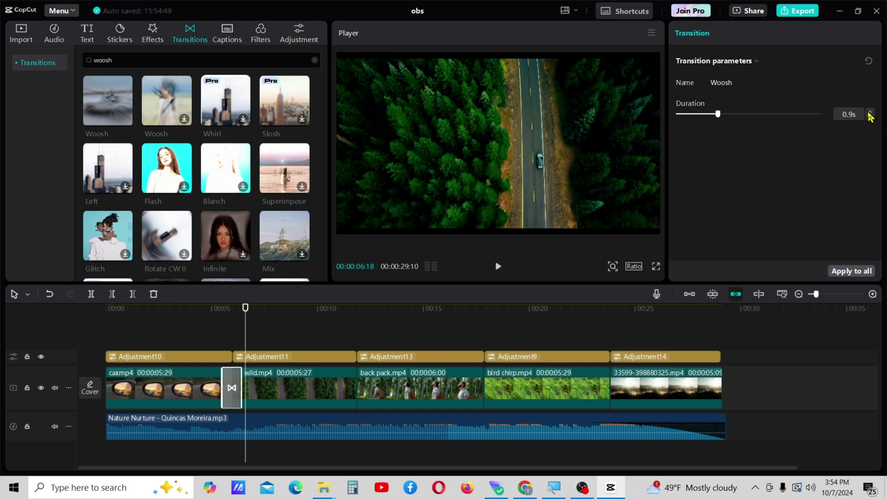
click(871, 112)
click(871, 112)
click(870, 112)
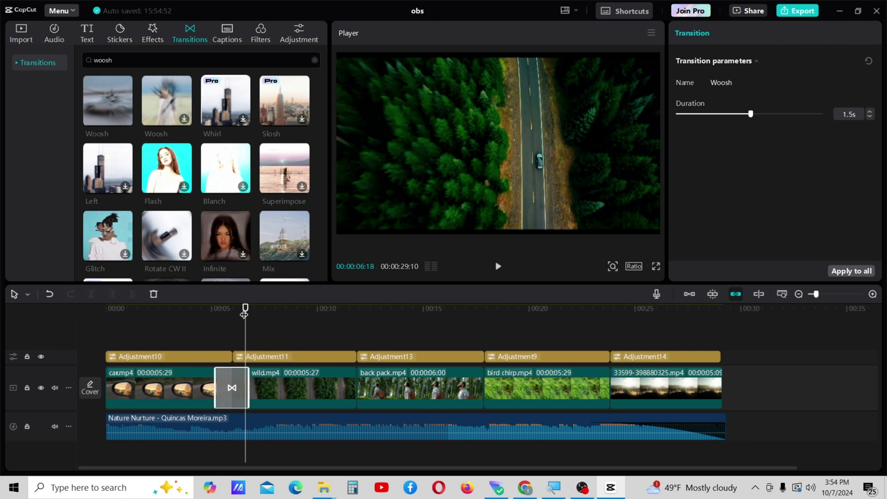
drag(244, 315, 202, 309)
click(498, 267)
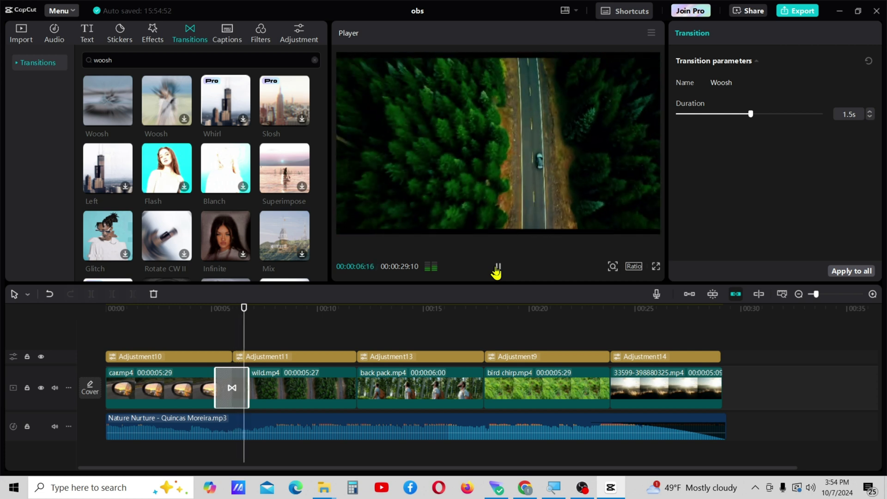
click(498, 267)
Search the transitions for right and add the first Right transition between wild.mp4 and back pack.mp4
click(335, 390)
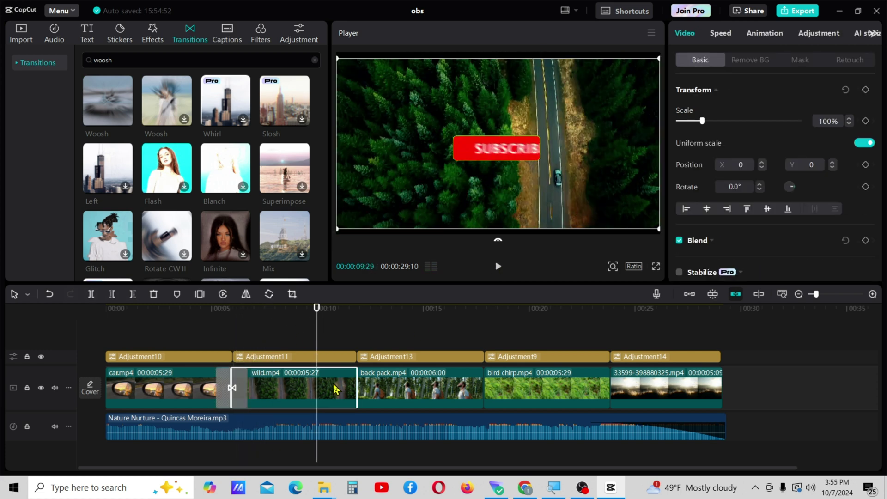
double_click(93, 57)
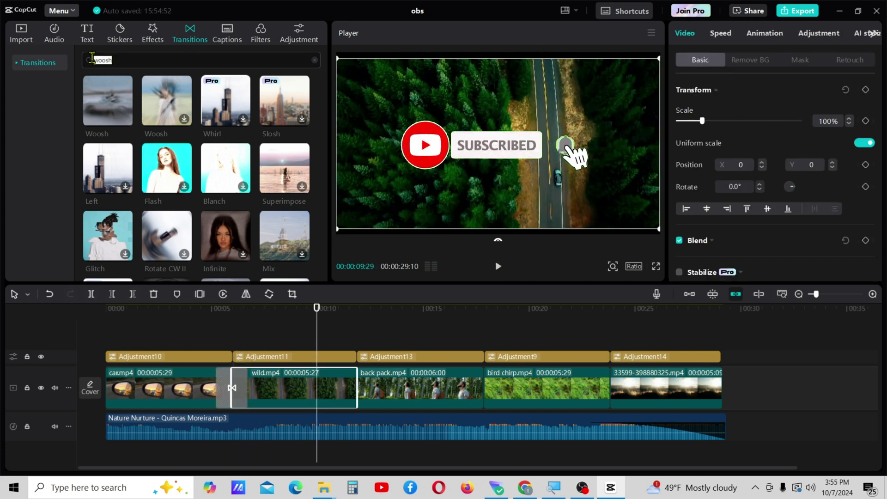
text(right)
key(Return)
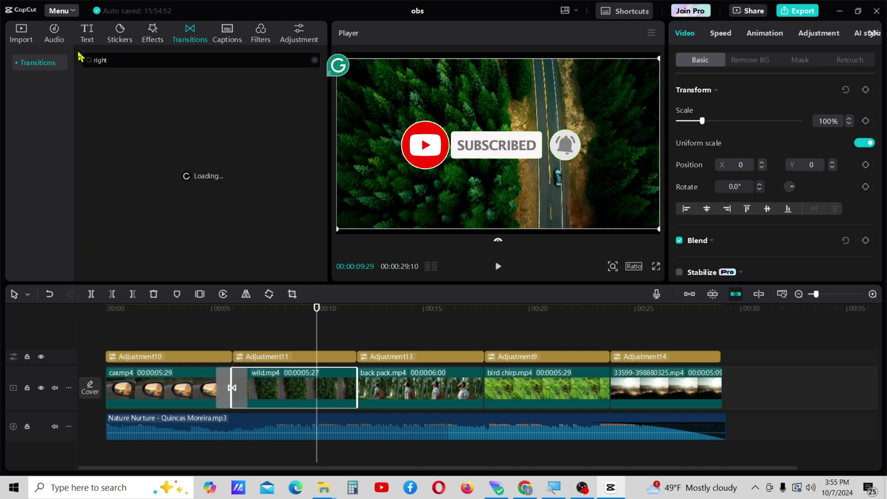
mouse_move(123, 122)
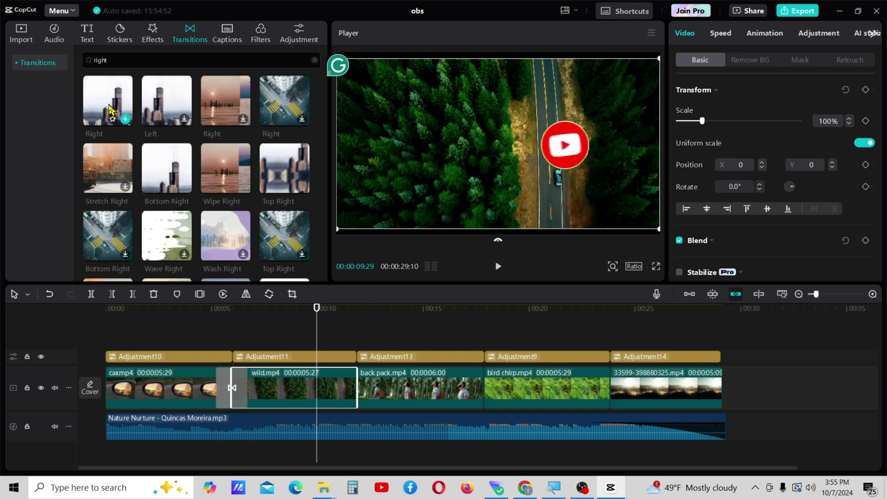
click(123, 120)
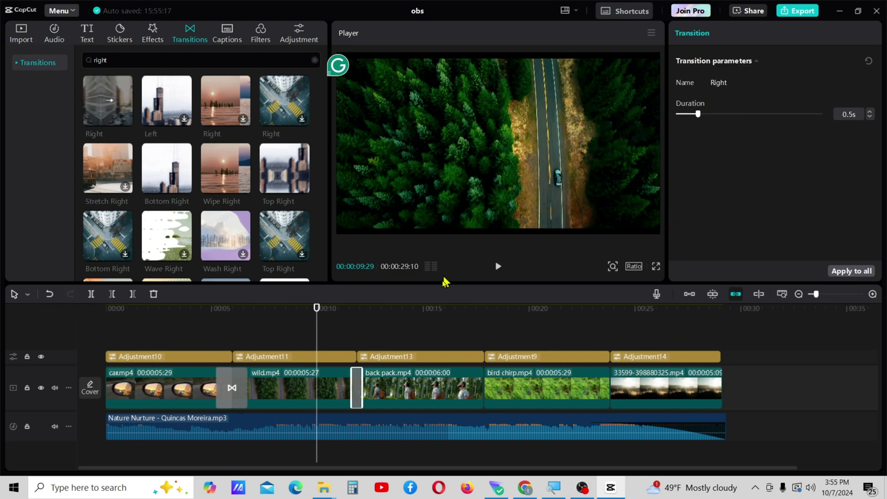
Set the Right transition's duration to 0.7 s and play back the cut into back pack.mp4
click(499, 268)
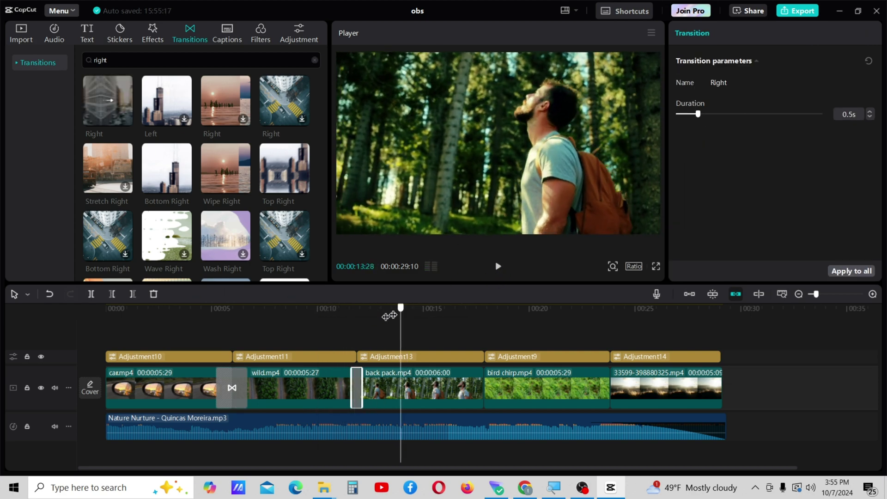
click(358, 368)
click(871, 111)
click(871, 111)
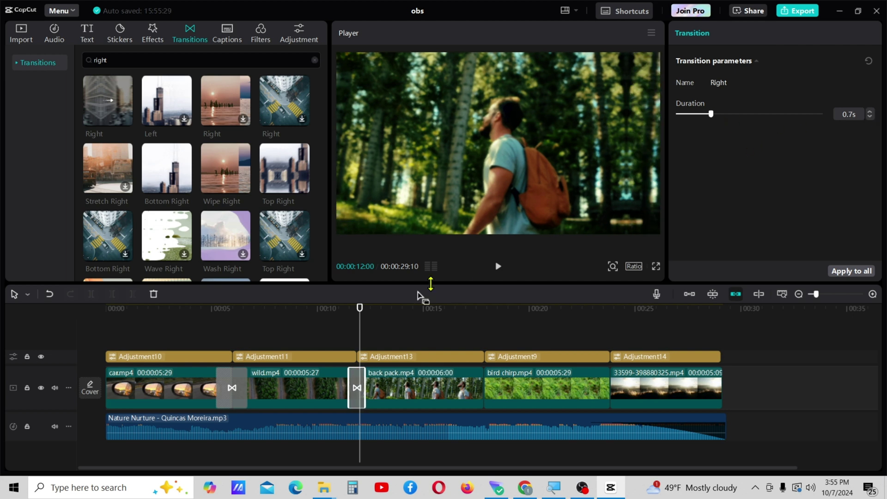
drag(348, 309, 341, 309)
click(495, 268)
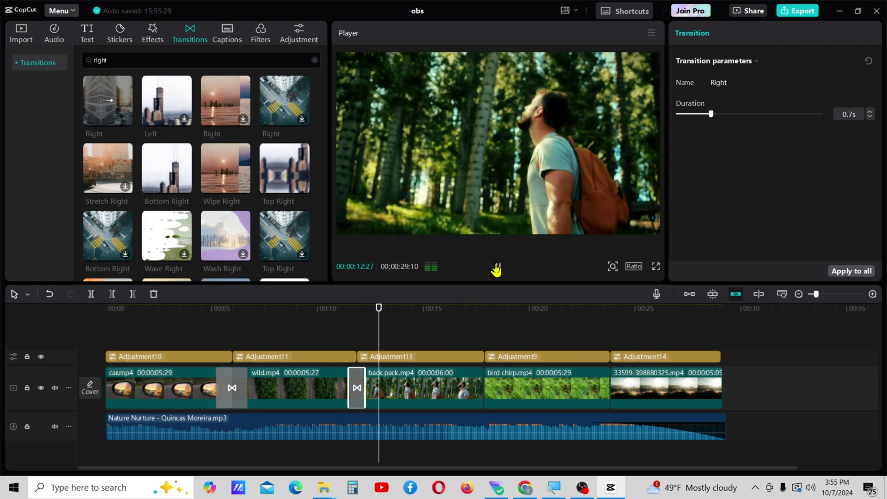
click(499, 268)
Search the transitions for bottom right and add the first Bottom Right result between back pack.mp4 and bird chirp.mp4
drag(400, 336, 471, 324)
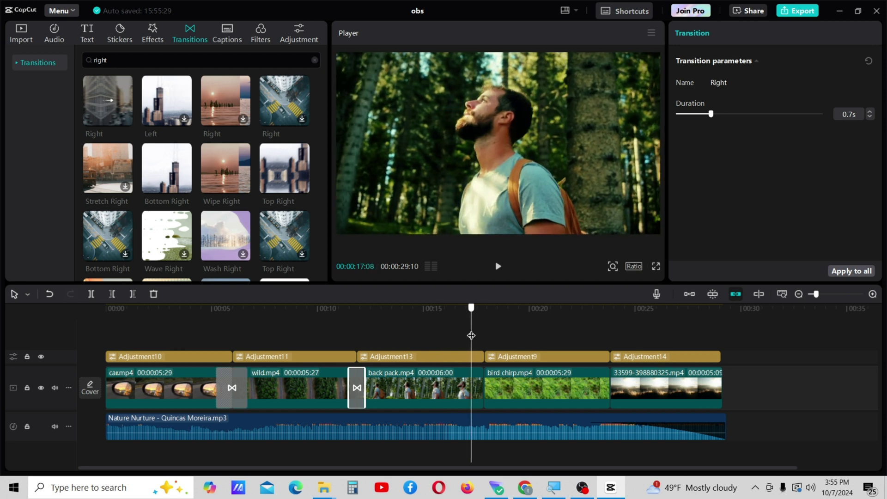
click(458, 388)
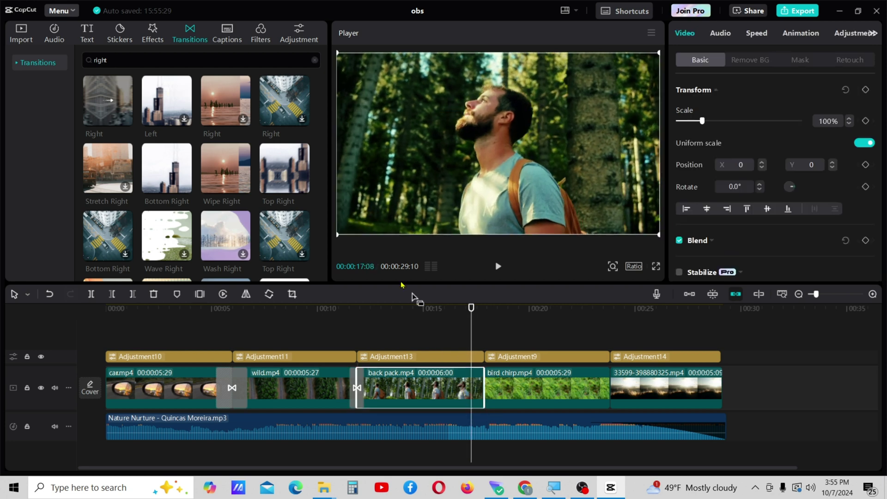
triple_click(116, 65)
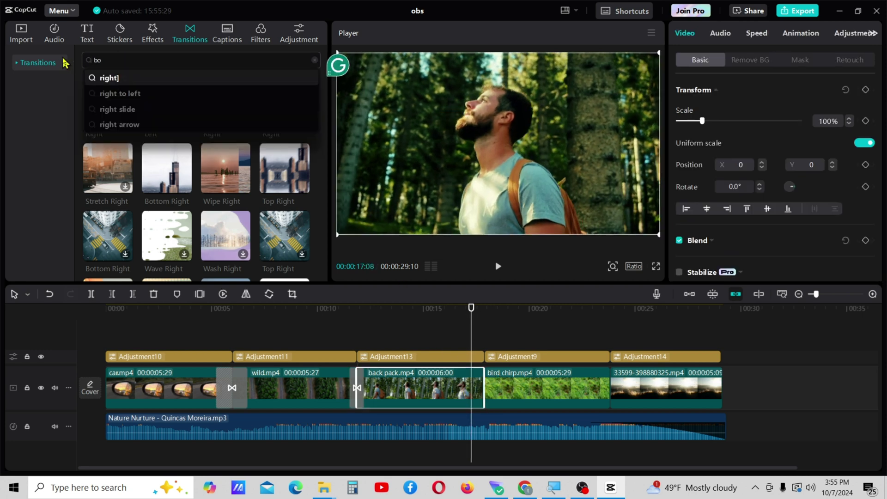
text(bottom ri)
key(Return)
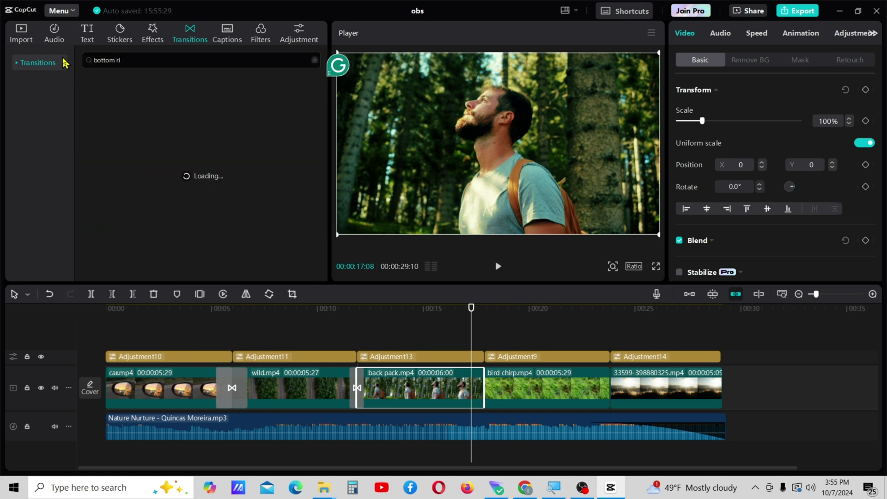
text(ght)
key(Return)
mouse_move(101, 107)
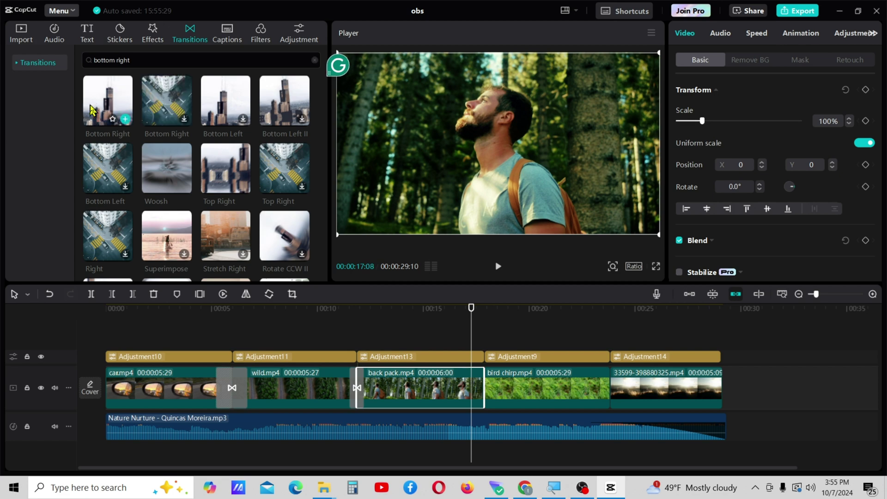
click(157, 105)
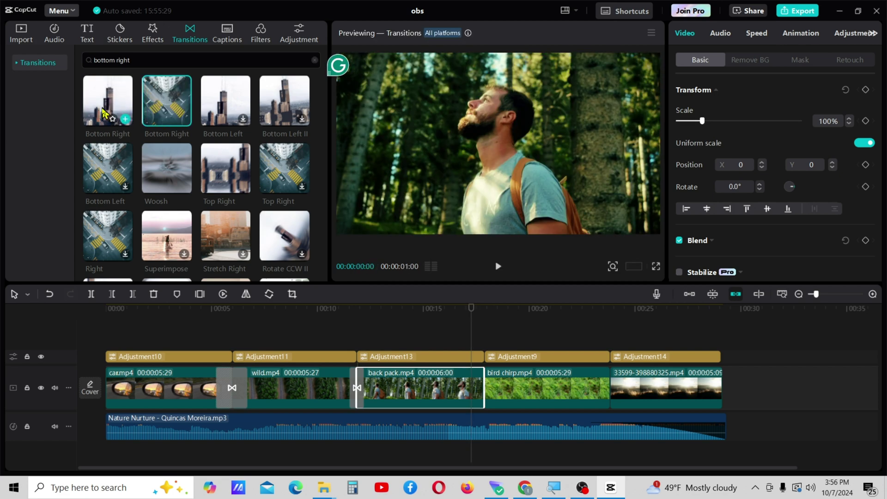
click(125, 119)
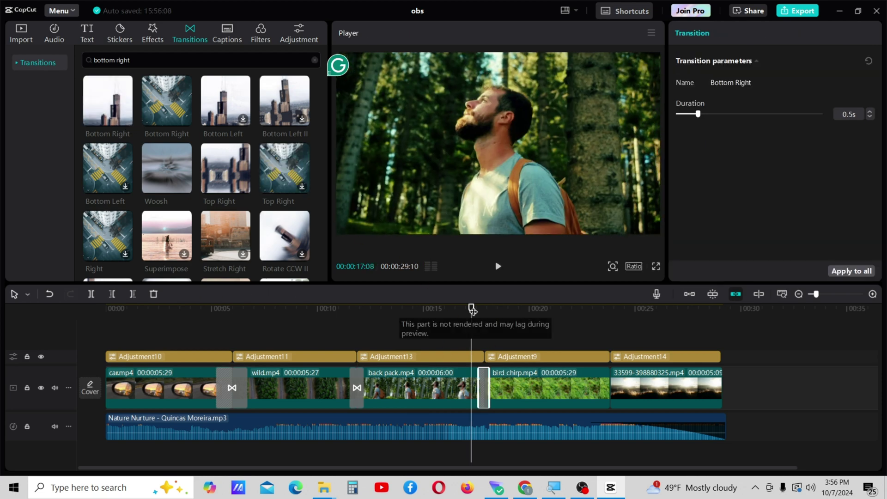
Set the Bottom Right transition's duration to 0.7 s and play back the cut into bird chirp.mp4
drag(471, 308, 483, 312)
click(870, 111)
click(870, 111)
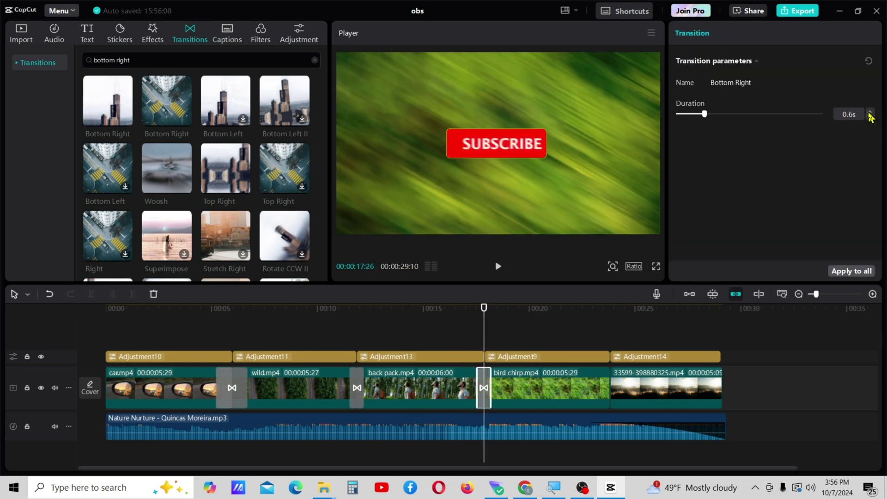
click(498, 266)
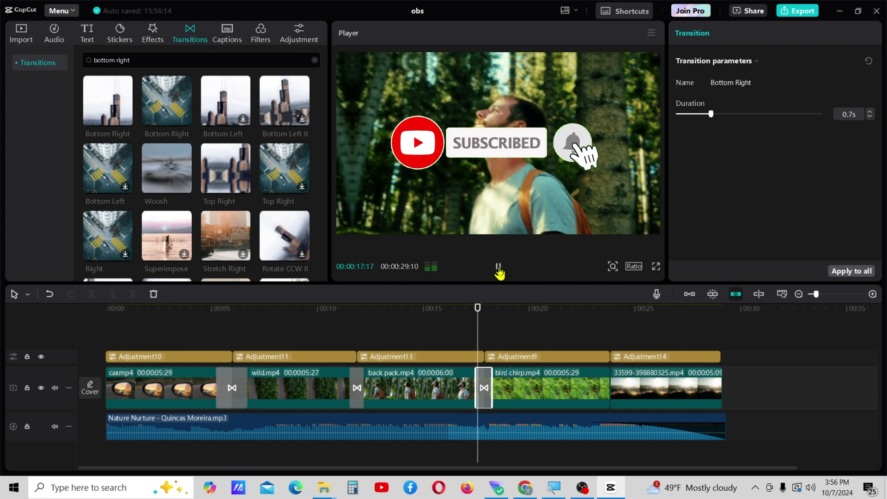
click(532, 315)
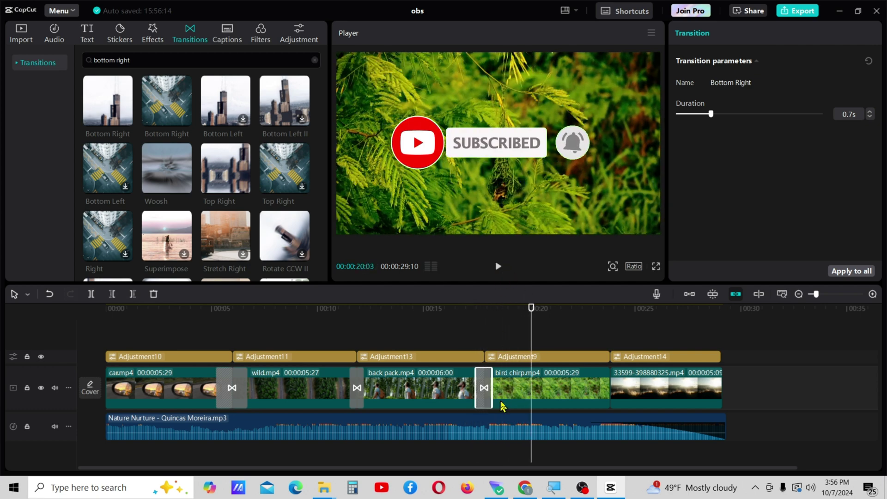
Search the transitions for down and add a Down transition between bird chirp.mp4 and the final 33599-398880325.mp4 clip
click(591, 319)
click(564, 392)
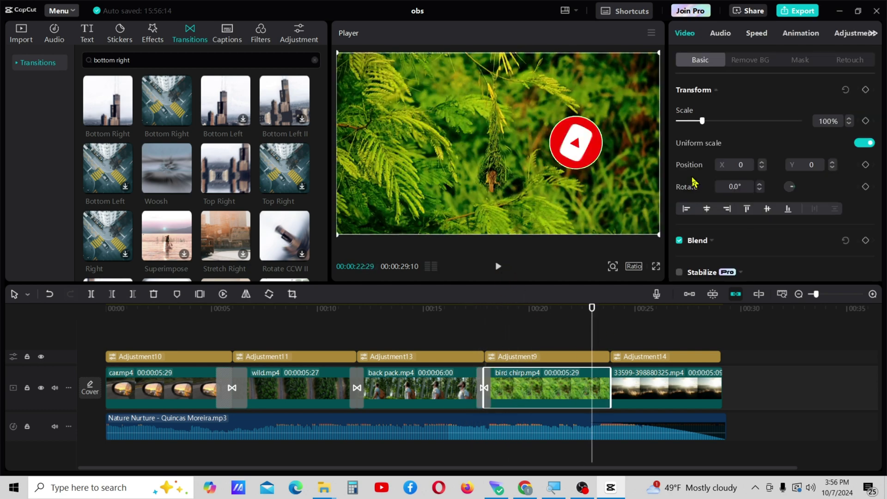
click(166, 59)
text(d)
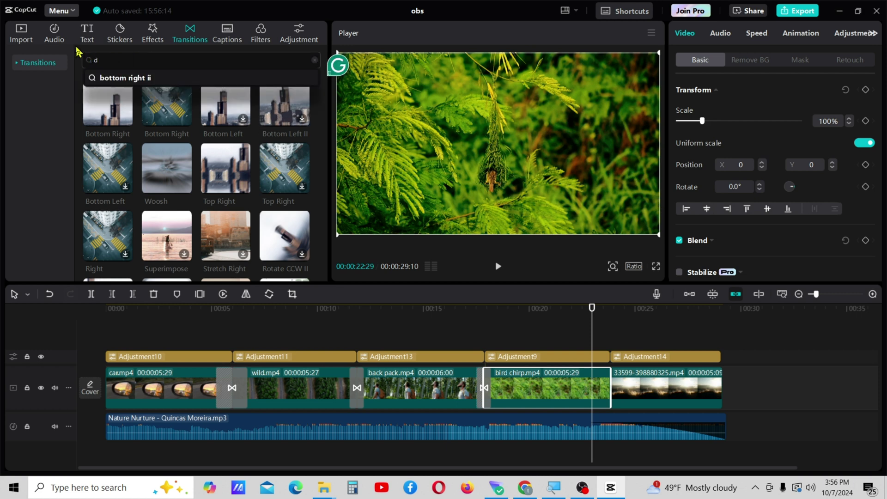
text(own)
key(Return)
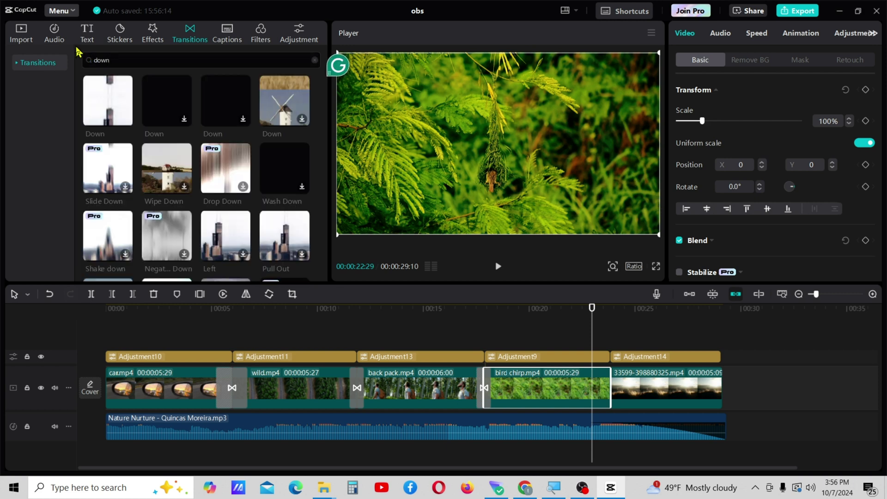
drag(174, 111, 610, 388)
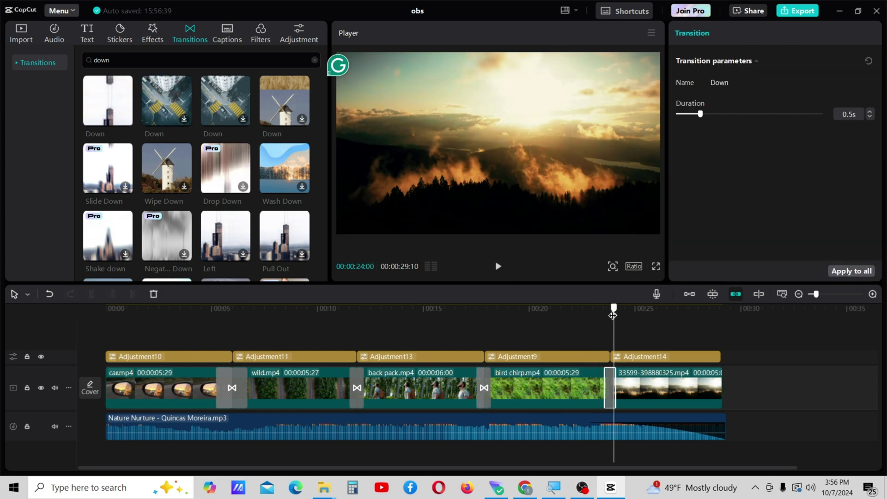
Set the Down transition's duration to 0.7 s and play back the cut into the final clip
click(498, 266)
drag(632, 312, 610, 309)
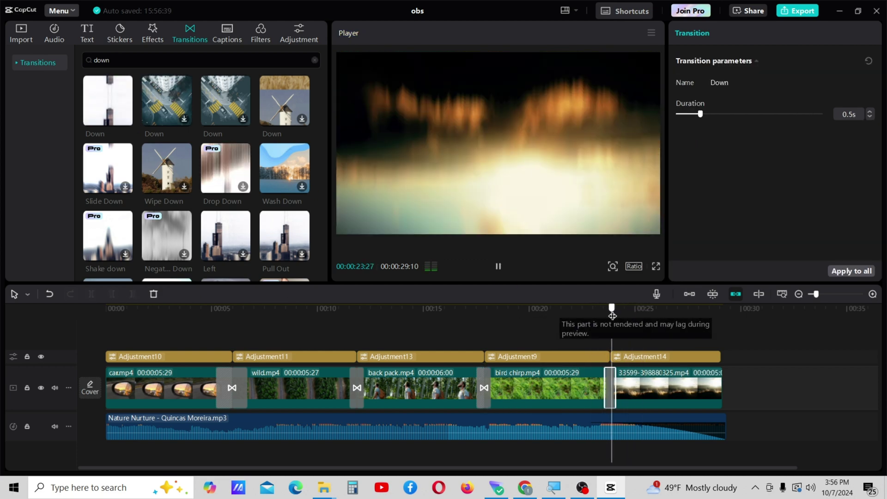
click(872, 112)
click(872, 113)
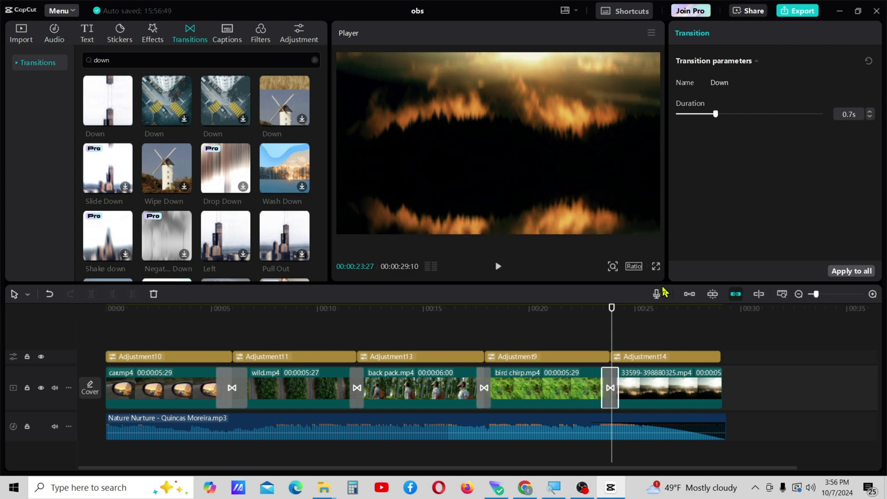
click(498, 266)
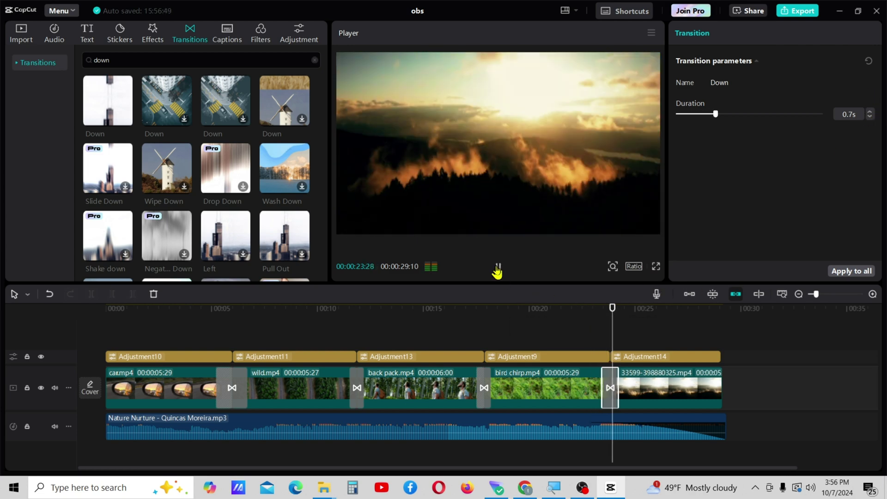
drag(656, 311, 203, 341)
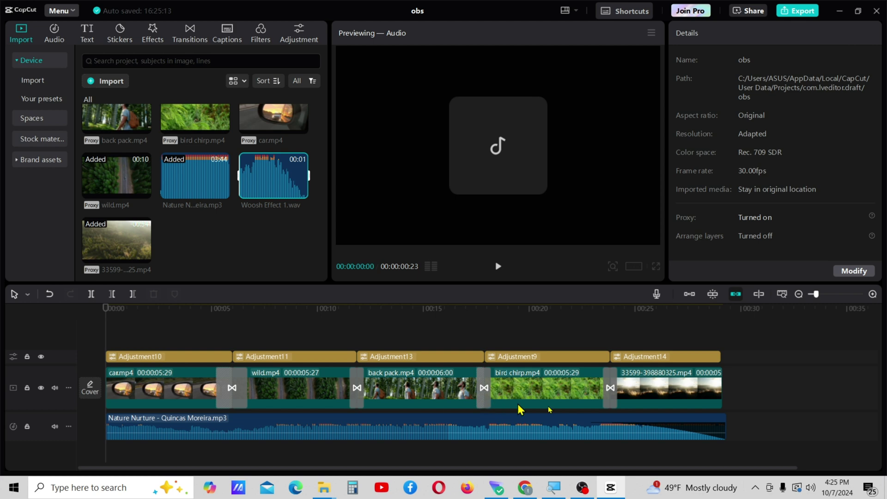
Add Woosh Effect 1.wav on a separate audio track under the transition between car.mp4 and wild.mp4
click(300, 191)
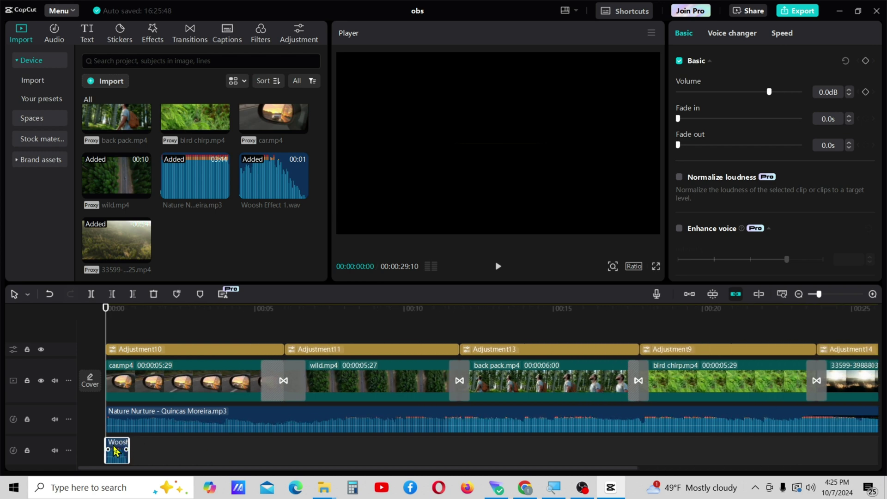
drag(115, 450, 284, 448)
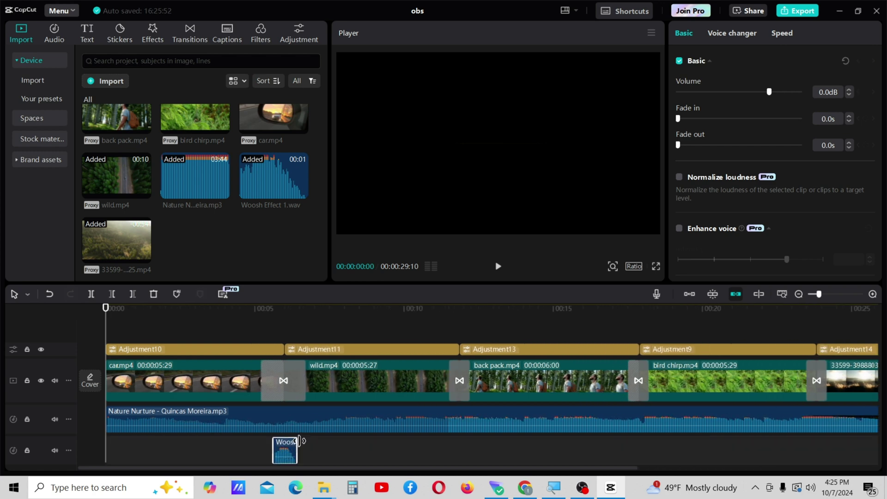
scroll(303, 452, up, 3)
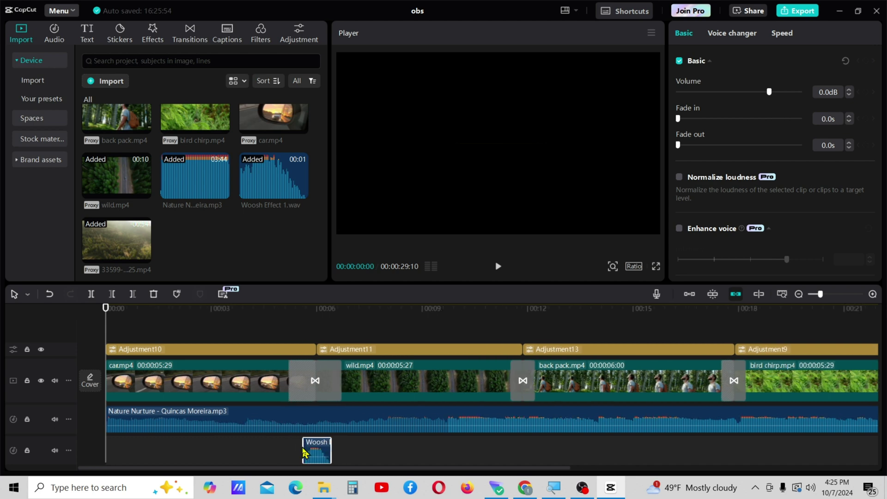
scroll(304, 452, up, 2)
drag(430, 455, 433, 454)
scroll(435, 453, up, 1)
scroll(434, 453, up, 1)
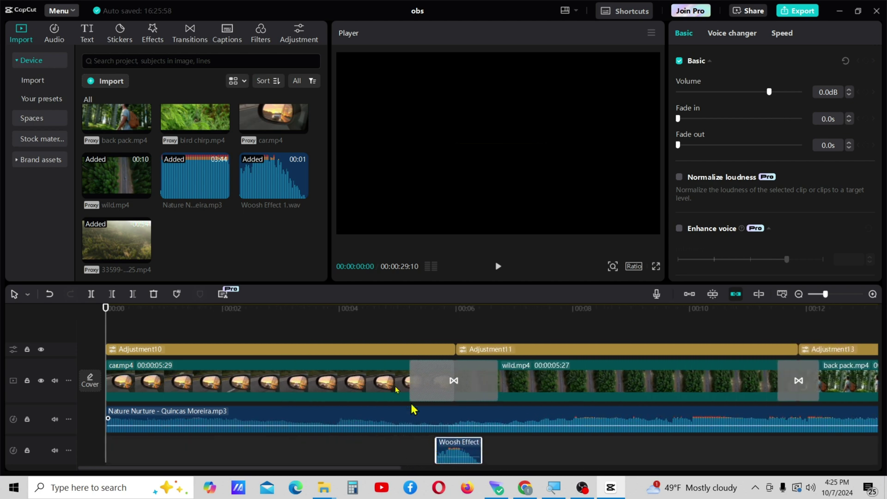
Play back the cut from car.mp4 into wild.mp4 to check the timing of the woosh sound
drag(104, 316, 398, 385)
click(498, 268)
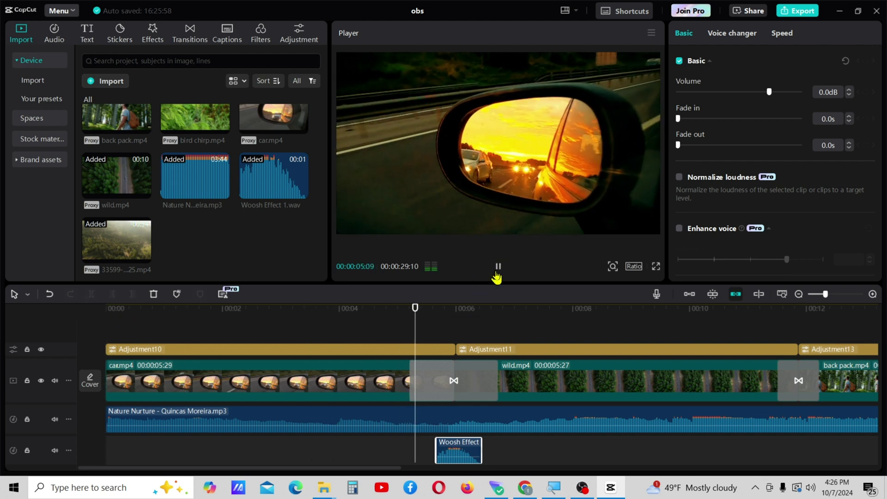
click(496, 272)
Paste a copy of the woosh sound at 00:00:11:18, under the transition between wild.mp4 and back pack.mp4
scroll(296, 453, down, 2)
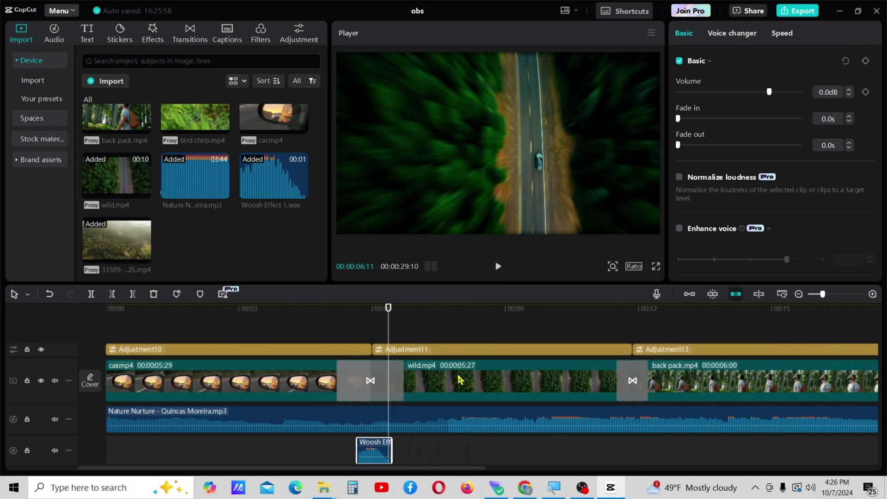
click(433, 319)
scroll(437, 399, up, 2)
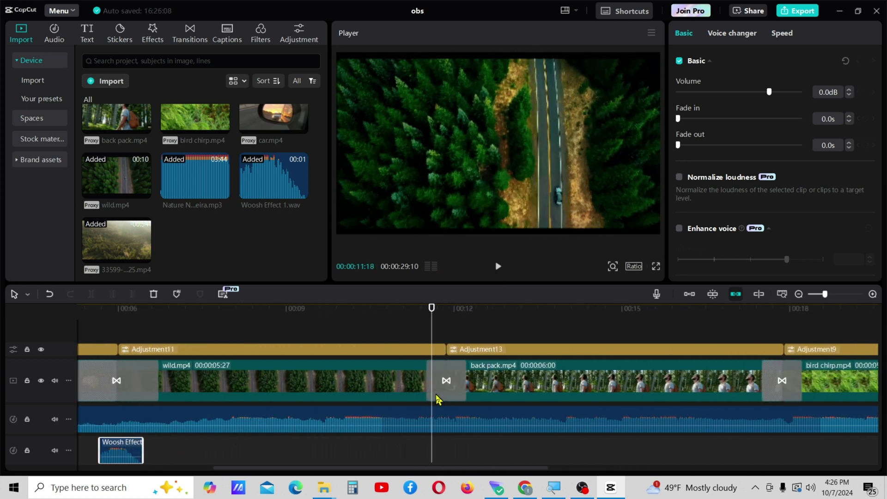
key(ctrl+v)
click(451, 317)
drag(452, 317, 442, 317)
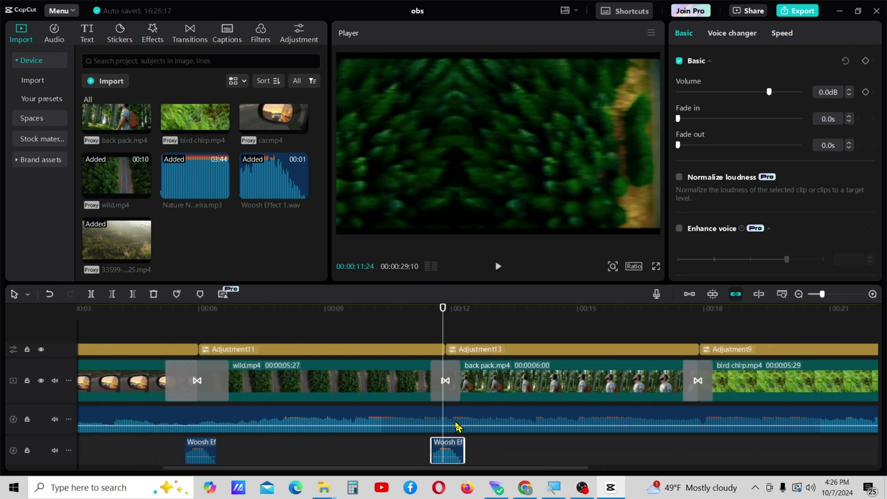
Paste woosh copies at 00:00:17:14 and 00:00:23:13, under the transitions into bird chirp.mp4 and into the final clip
scroll(456, 424, down, 2)
click(447, 309)
key(ctrl+v)
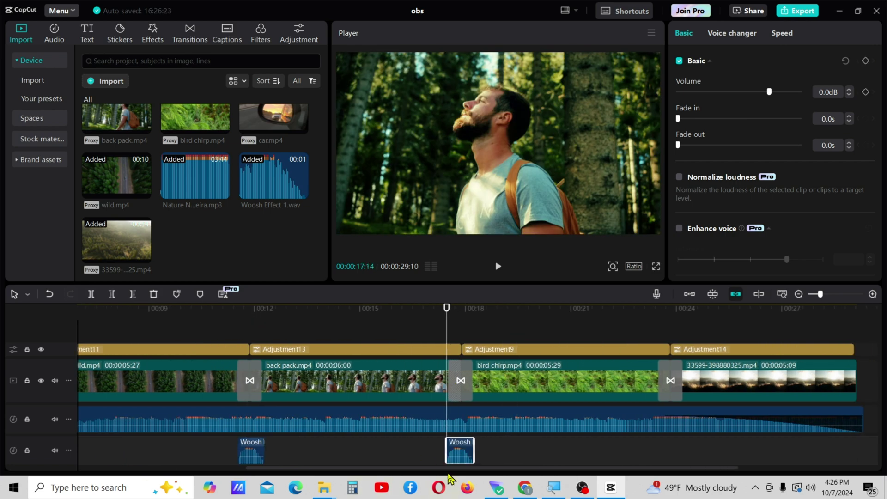
scroll(471, 443, down, 3)
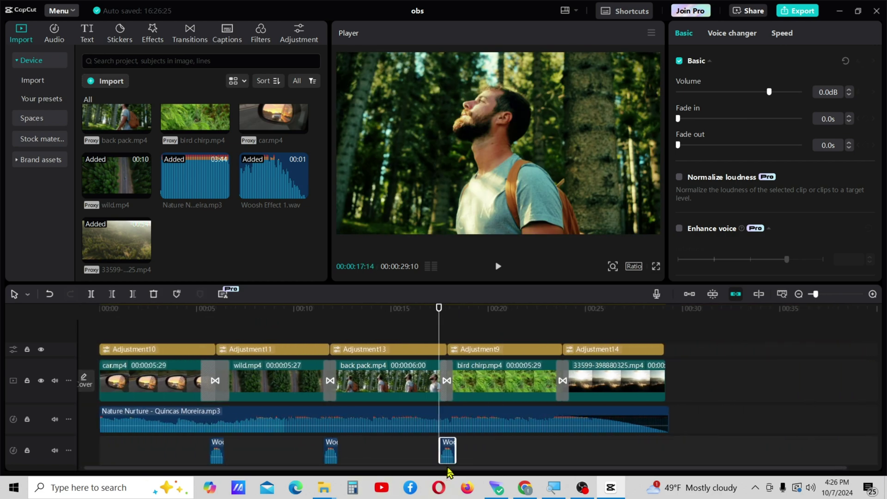
click(524, 310)
scroll(571, 459, up, 2)
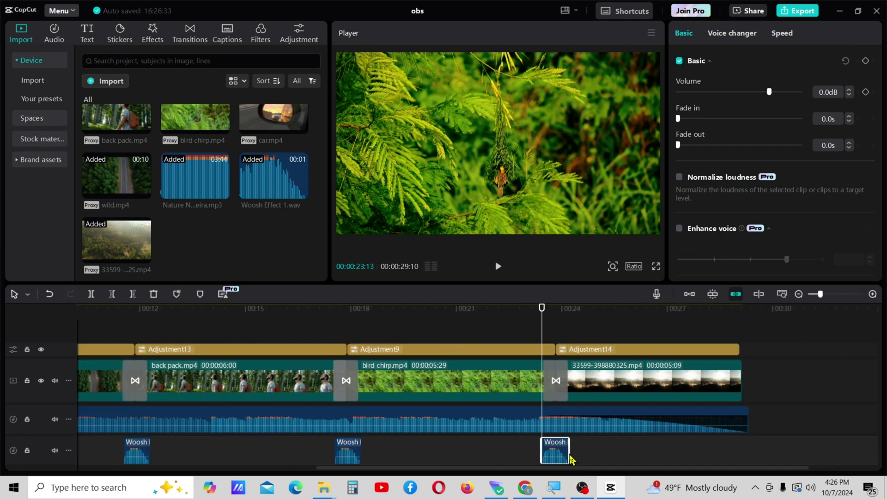
scroll(610, 459, down, 3)
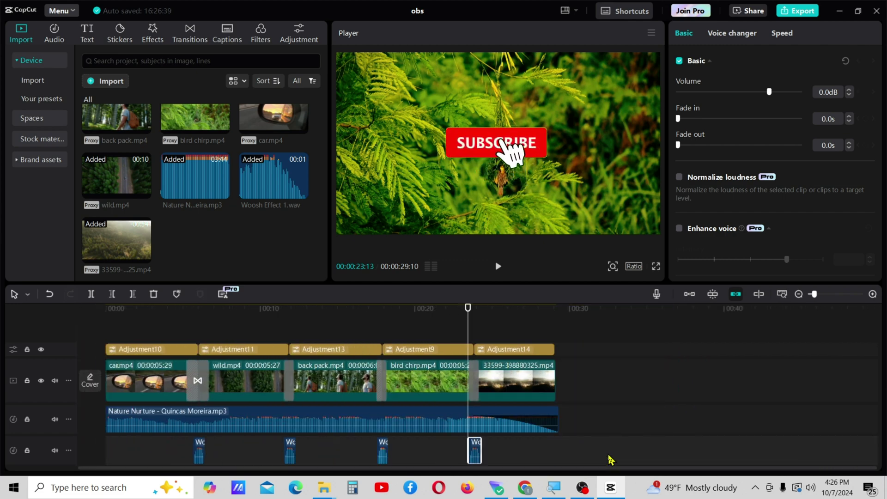
Search the music library for bird chirp and add Bird chirping(1012556) to the timeline for the bird chirp.mp4 clip
drag(468, 308, 417, 327)
scroll(496, 405, up, 3)
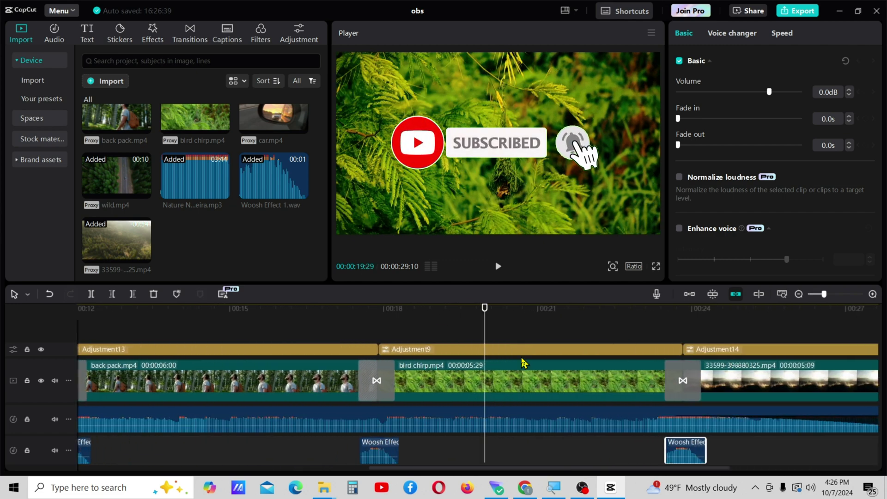
click(519, 384)
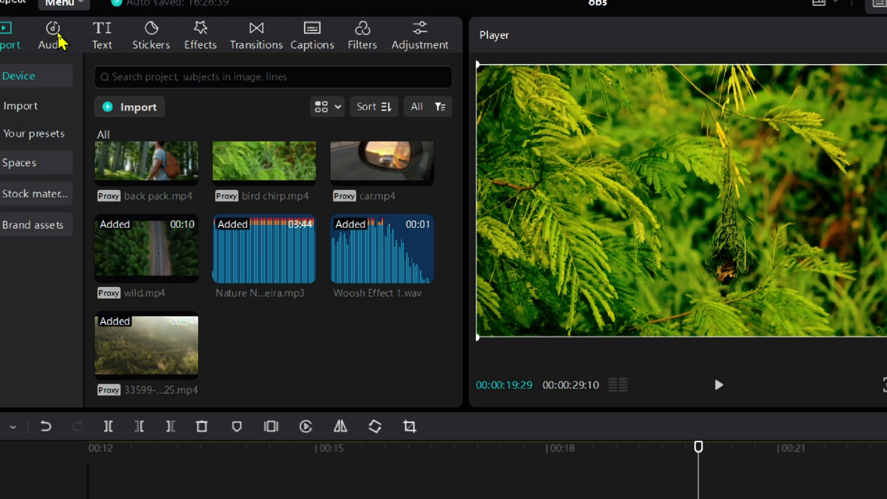
click(55, 32)
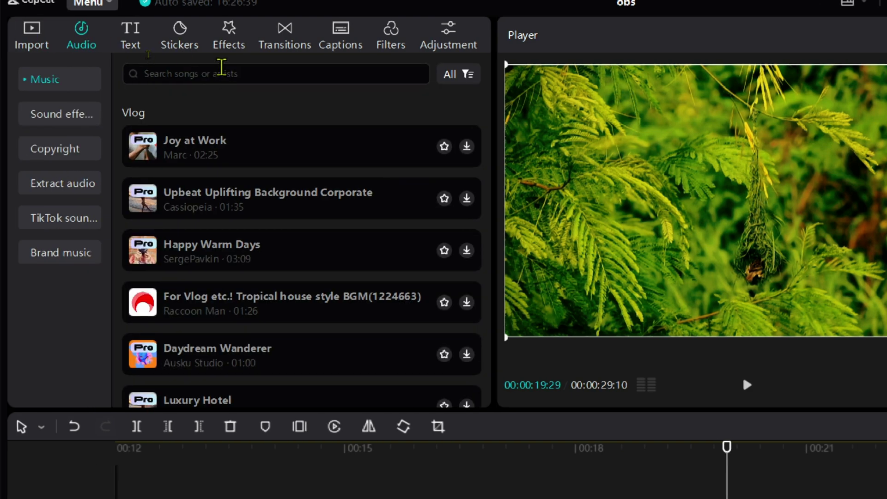
click(221, 68)
click(180, 135)
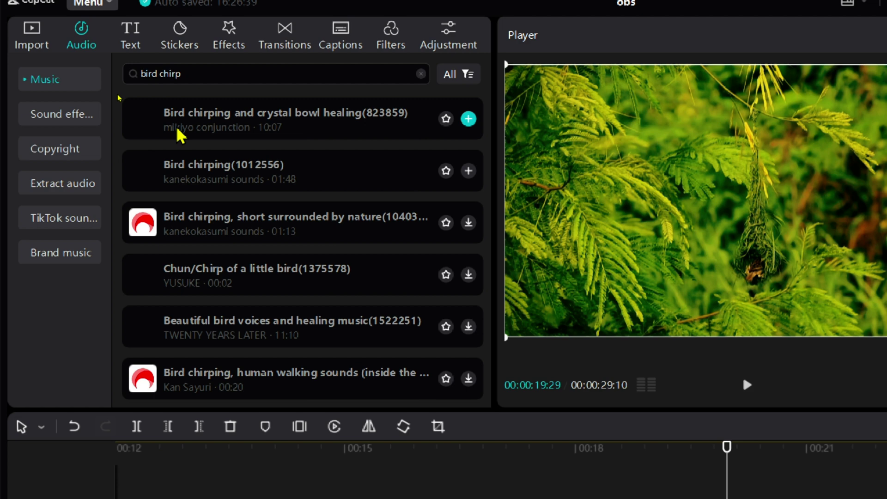
click(206, 178)
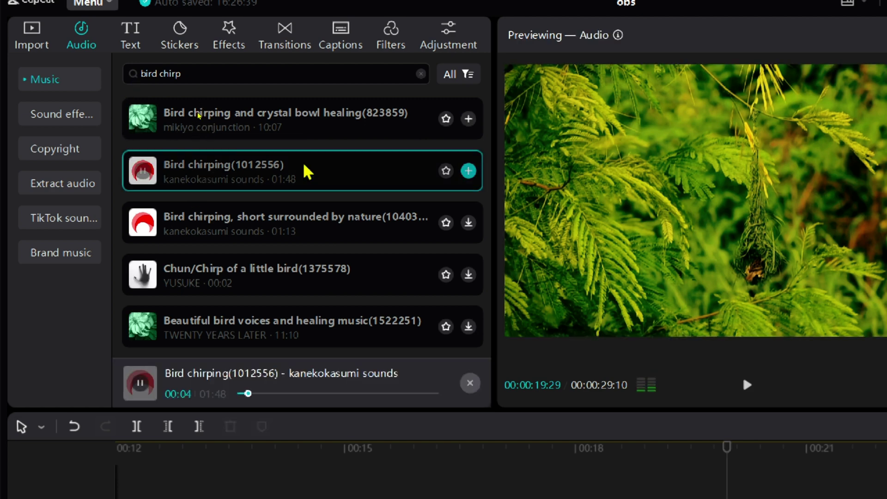
click(468, 171)
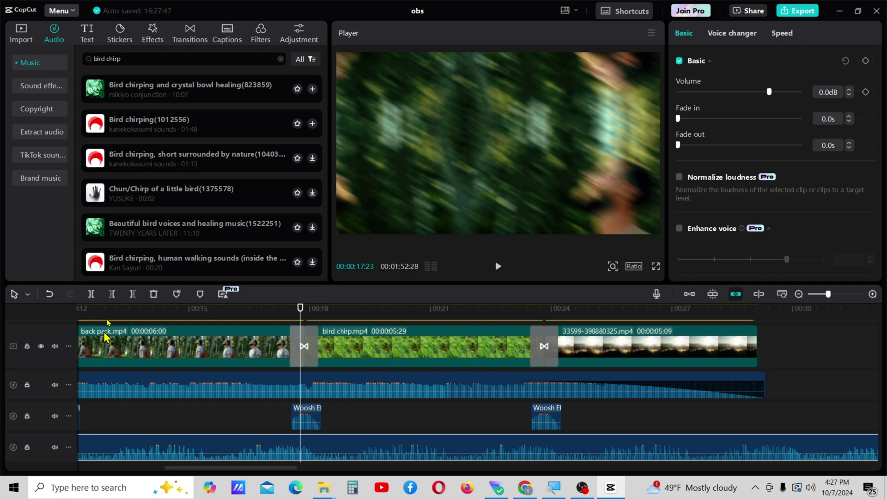
Split the Bird chirping audio at 00:00:17:23, where bird chirp.mp4 begins, and delete the part before it
click(91, 294)
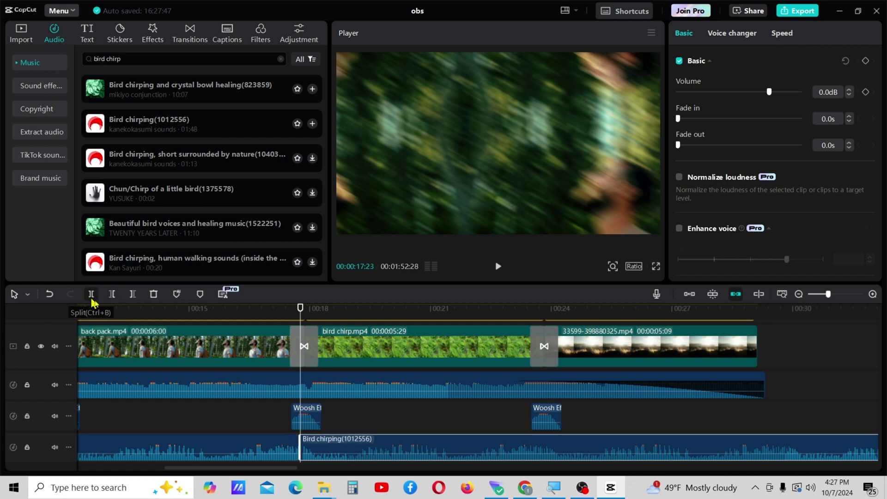
click(250, 448)
key(Delete)
Split the Bird chirping audio at 00:00:24:10, just past the end of bird chirp.mp4, and delete the remainder
drag(301, 314, 565, 372)
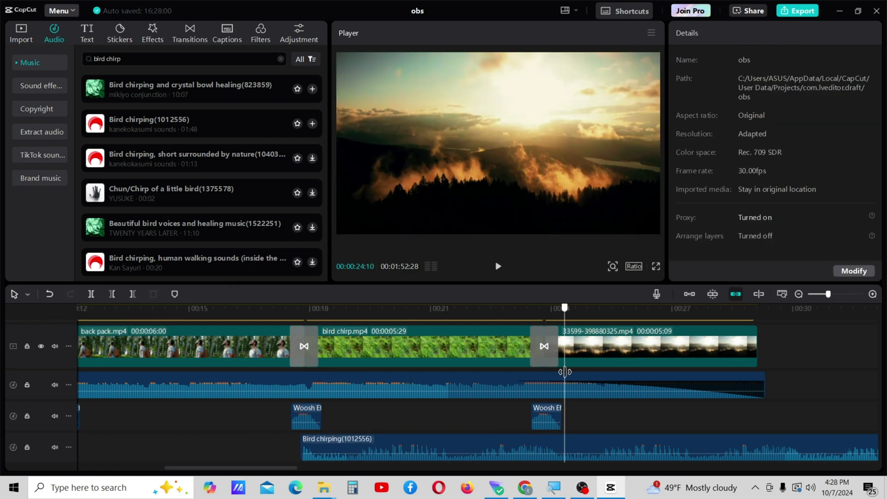
click(519, 446)
click(91, 294)
key(Delete)
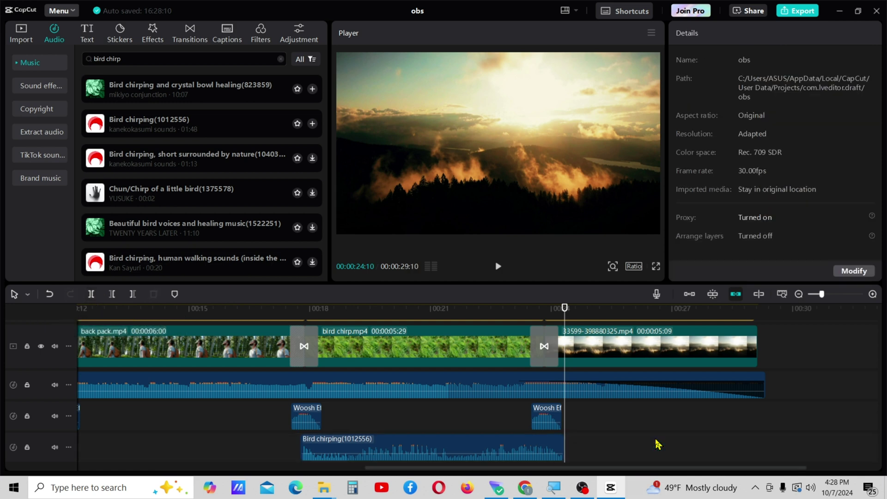
Give the trimmed Bird chirping audio a 2.0 s fade out and a 1.4 s fade in
click(476, 446)
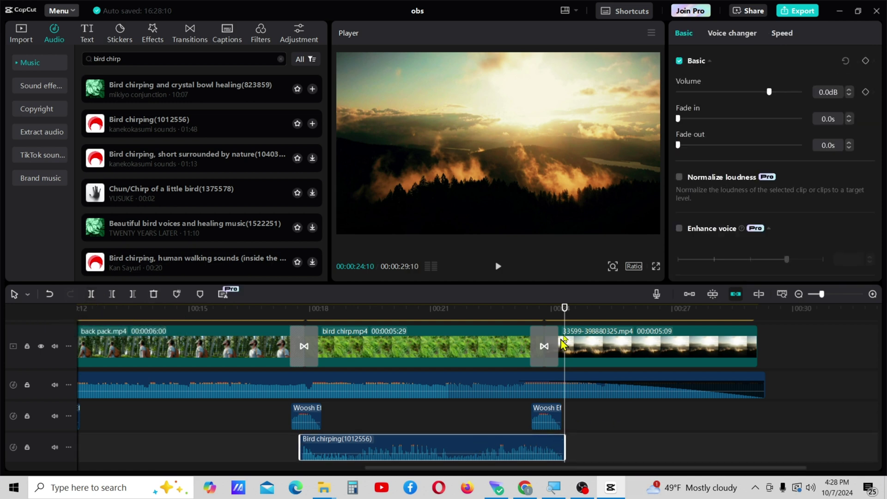
drag(564, 345, 515, 333)
drag(500, 450, 483, 447)
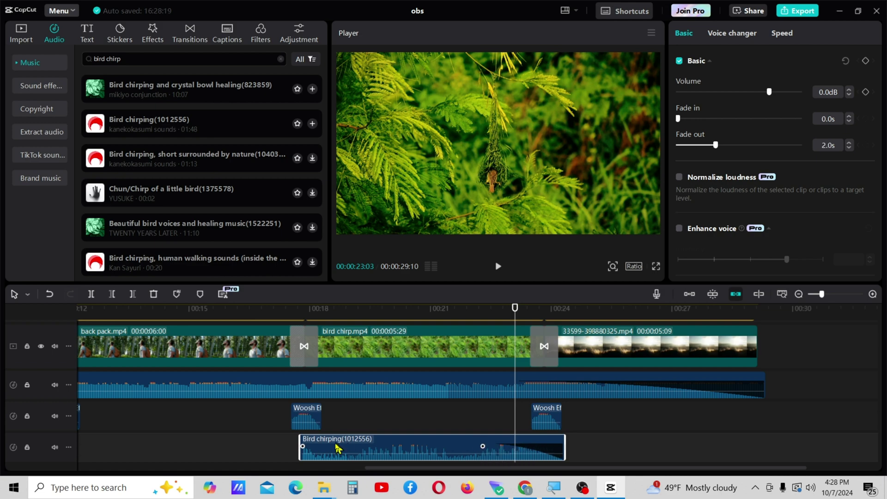
drag(353, 446, 356, 447)
Play back the timeline from 00:00:16:28 through bird chirp.mp4 to check the chirping audio
scroll(482, 329, down, 3)
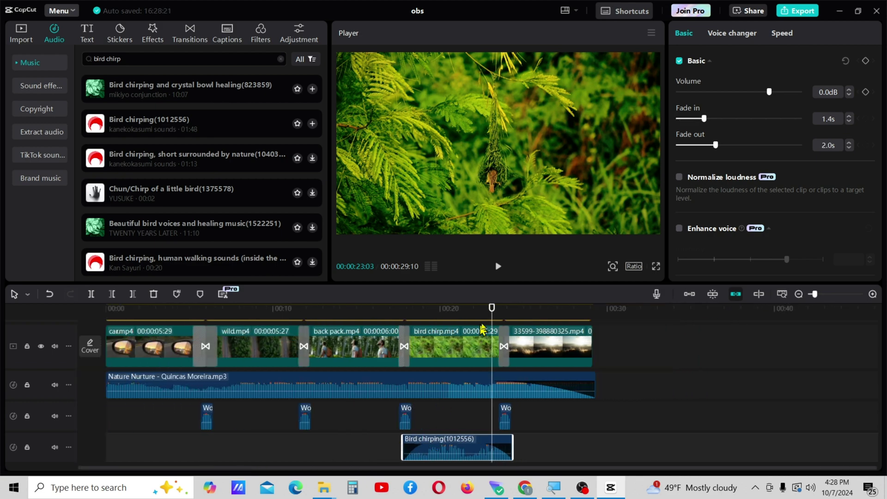
scroll(502, 319, up, 2)
click(390, 336)
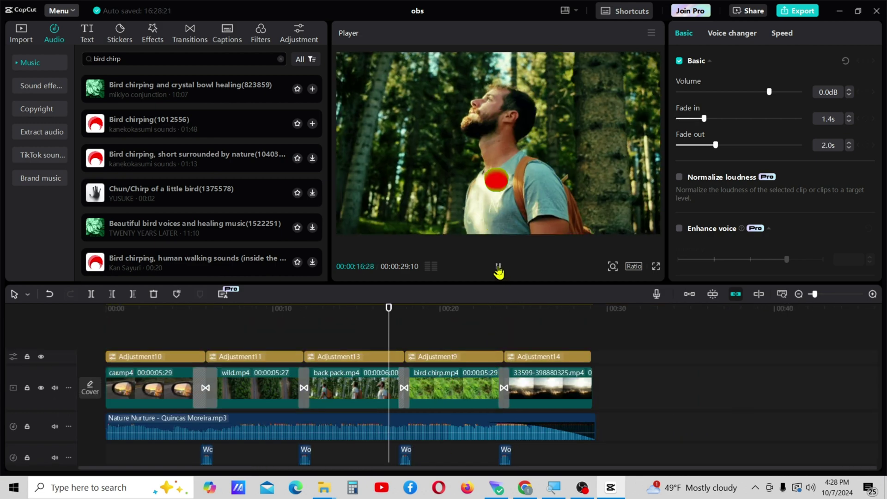
click(499, 266)
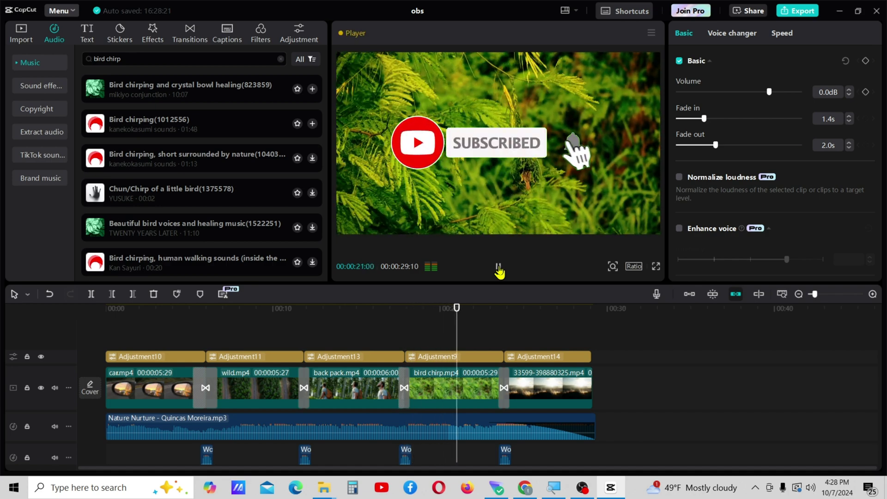
click(498, 266)
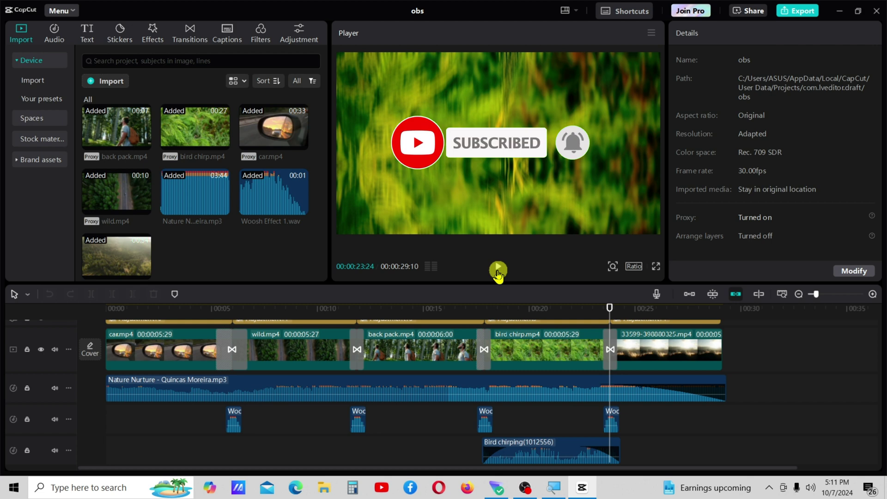
Apply the Fade Out closing animation to the last clip, 33599-398880325.mp4
click(498, 268)
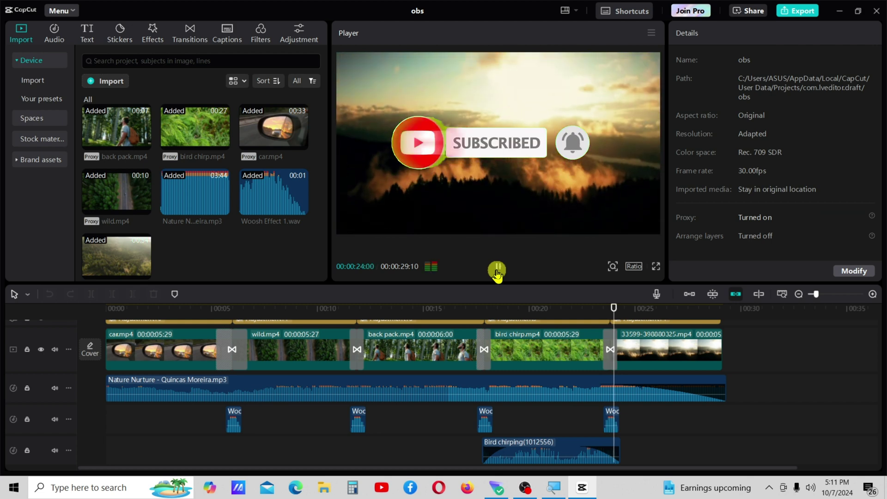
click(663, 353)
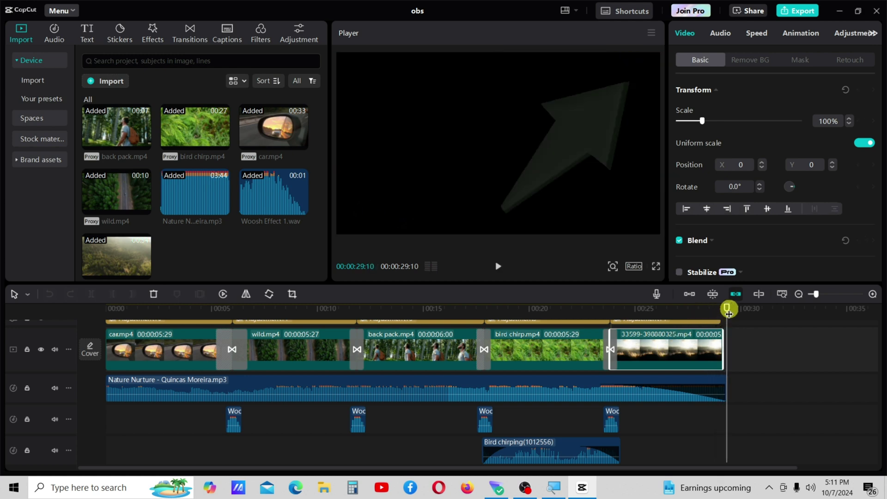
drag(726, 318, 637, 328)
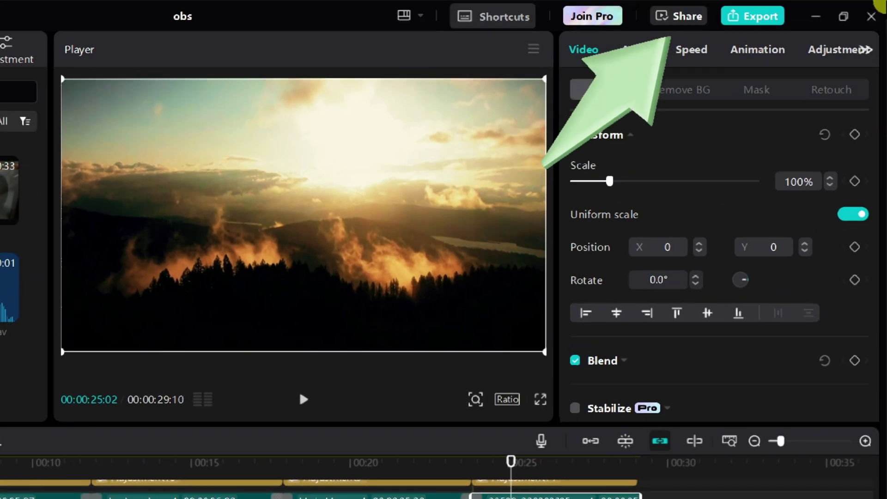
click(753, 31)
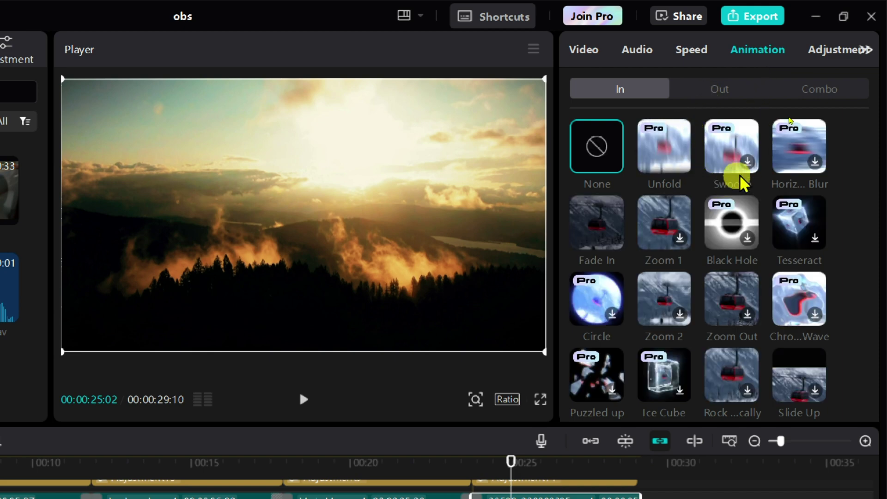
click(728, 90)
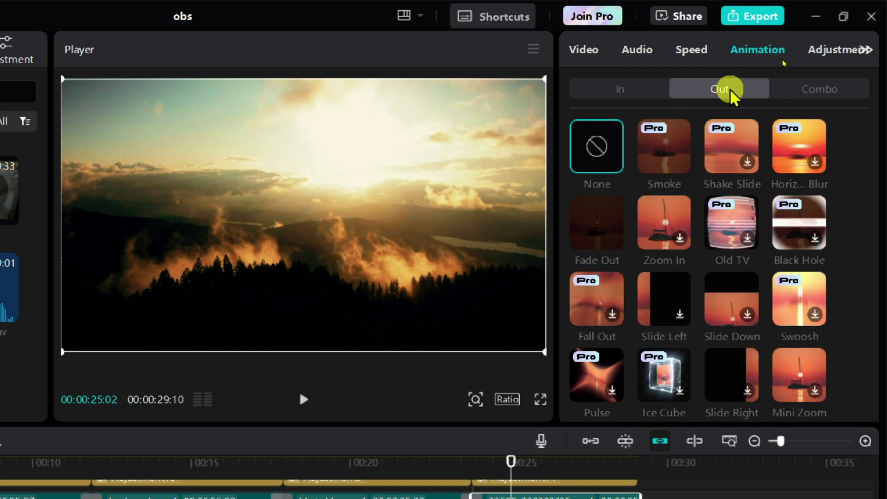
click(601, 233)
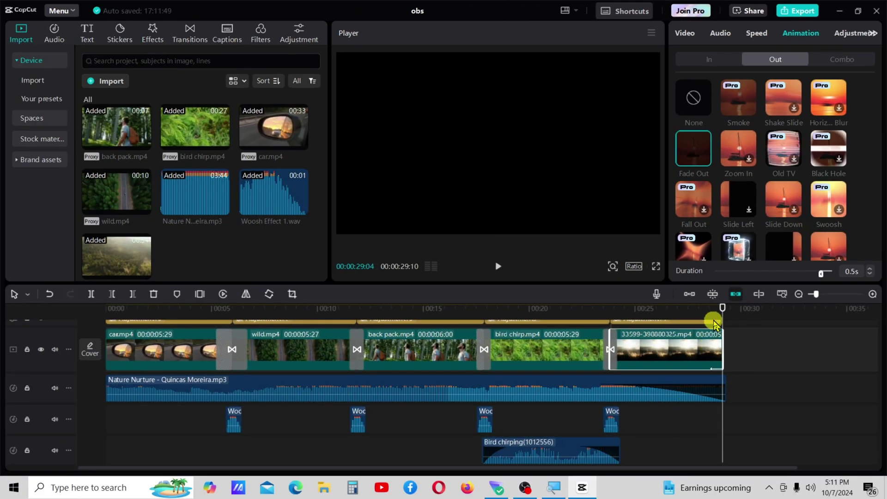
Set the last clip's Fade Out duration to 1.9 s and review the clip's ending
mouse_move(720, 313)
mouse_down()
mouse_move(694, 314)
mouse_move(711, 321)
mouse_up()
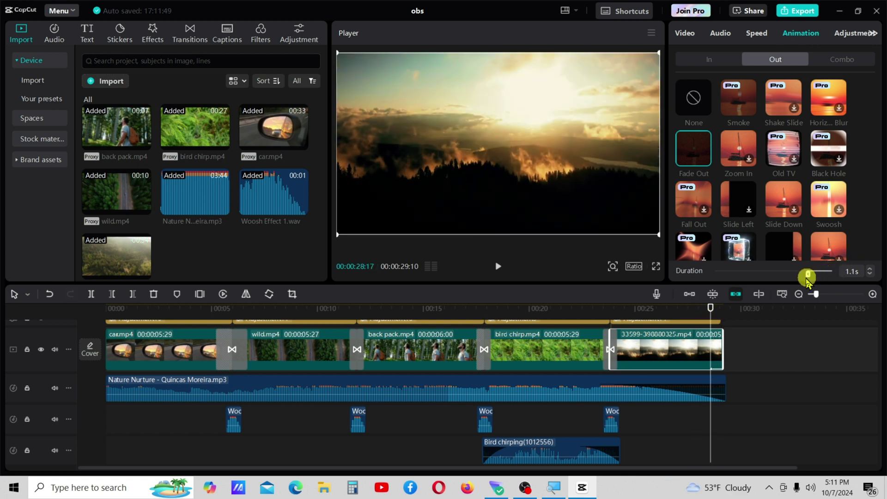
click(791, 280)
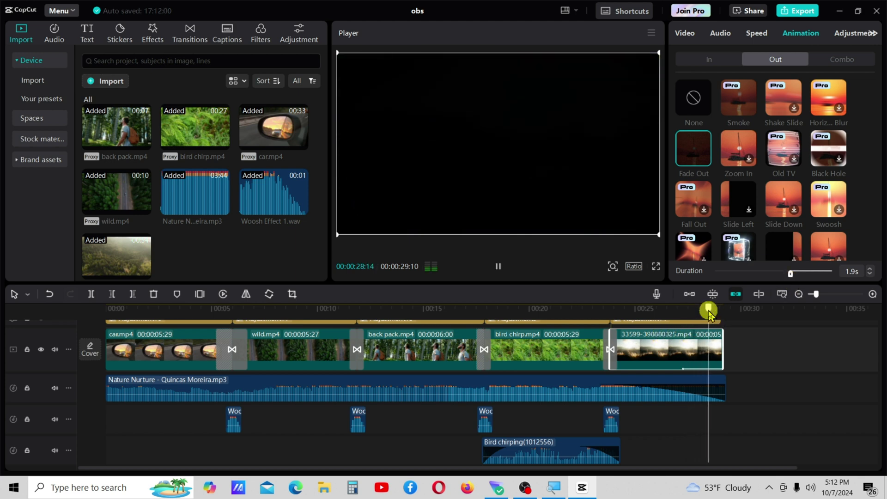
drag(708, 317, 592, 340)
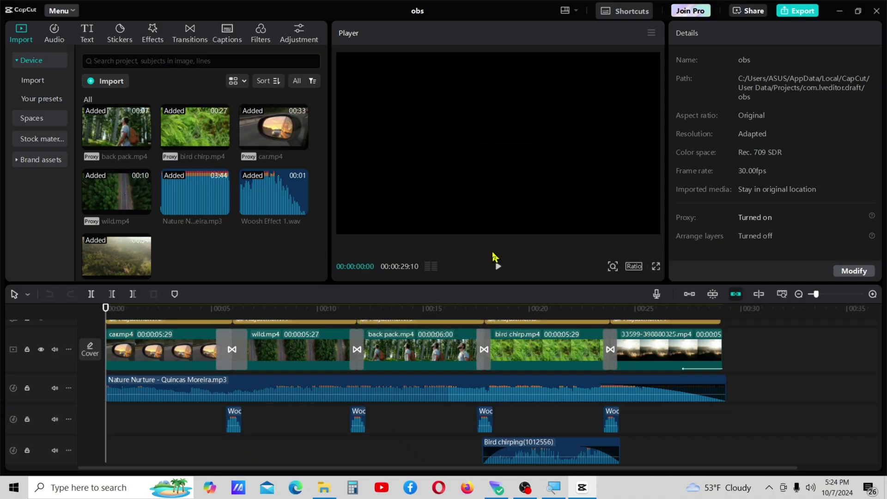
Play back the timeline from 00:00:00:00 with the adjustment layers in view to review the finished video
click(499, 266)
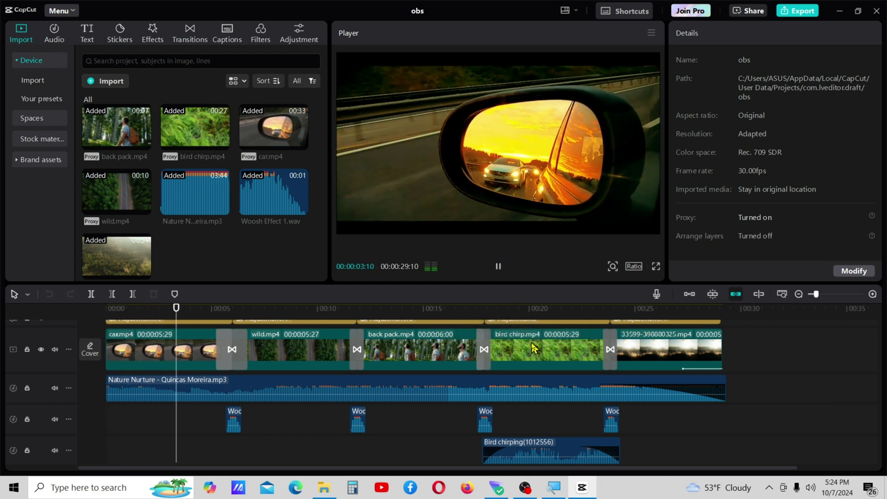
scroll(530, 336, up, 1)
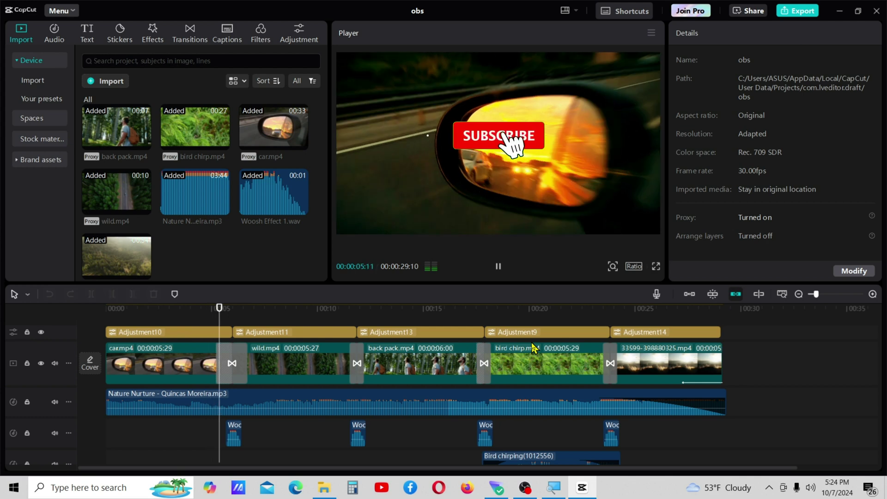